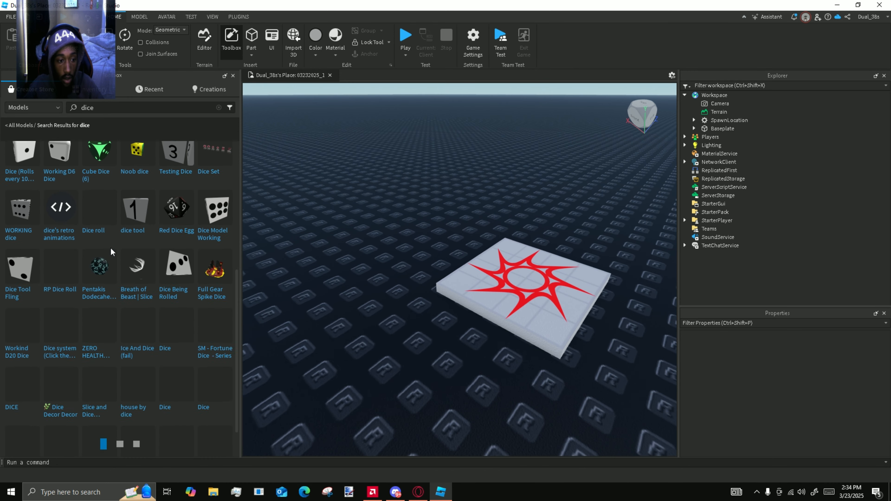
pyautogui.scroll(-5, 89, 253)
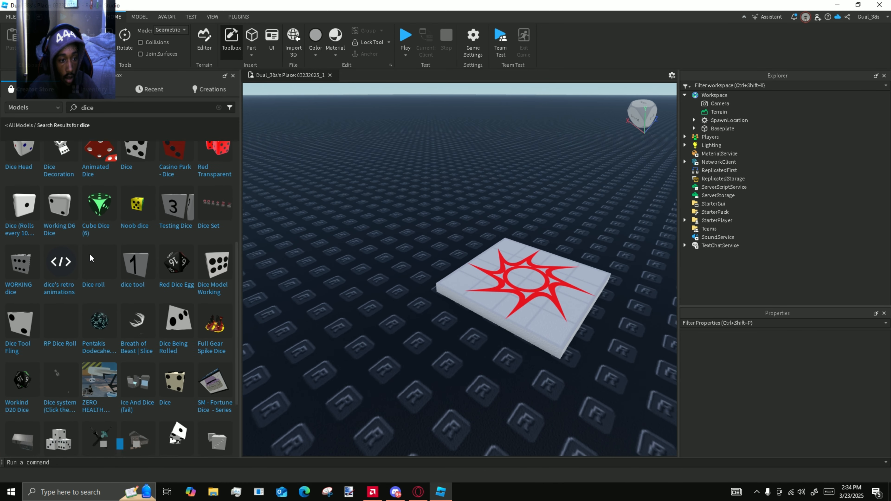
pyautogui.click(59, 215)
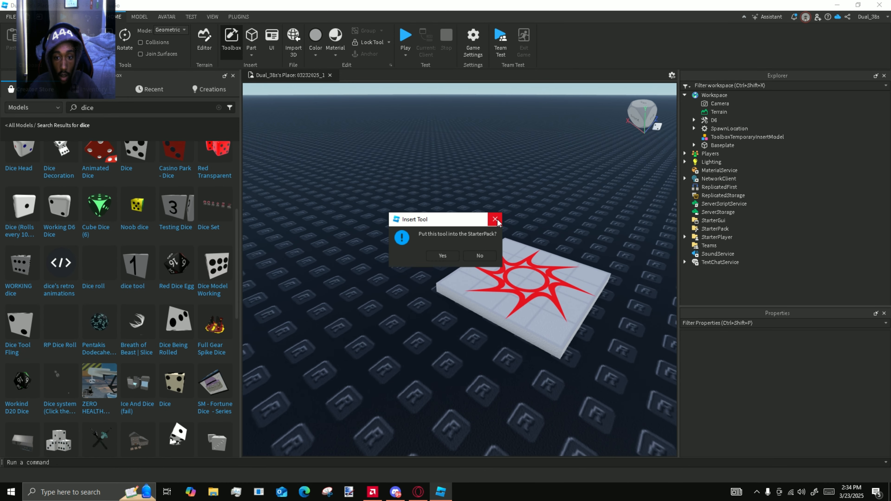
pyautogui.click(497, 220)
pyautogui.moveTo(662, 201); pyautogui.dragTo(662, 200, button='right')
pyautogui.press('Delete')
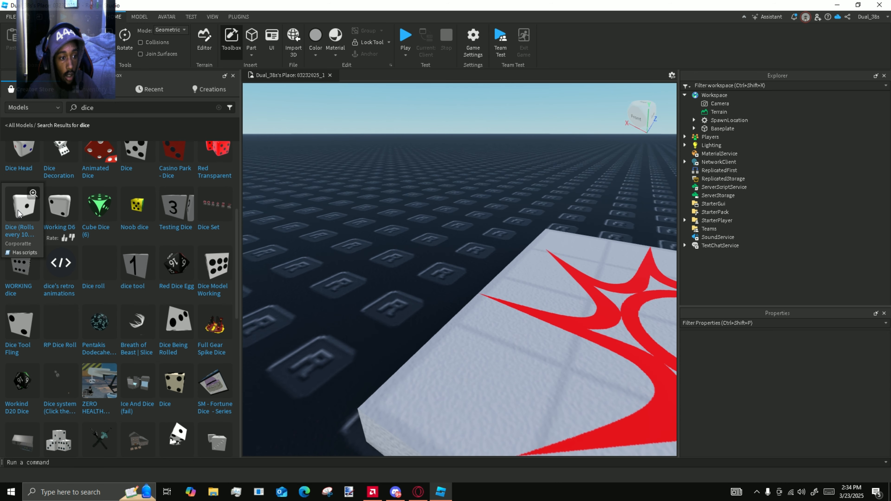
# - Insert the plain white Dice model by SlimyDoc from the dice search results
pyautogui.scroll(3, 102, 267)
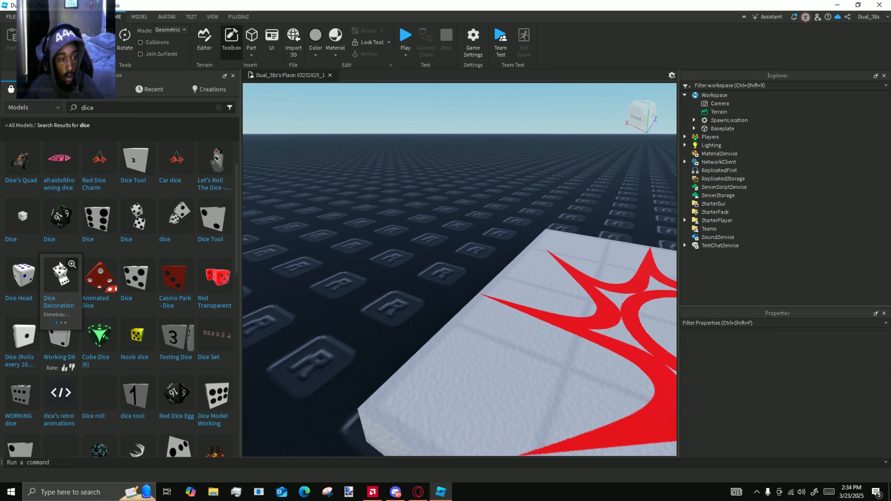
pyautogui.scroll(2, 60, 266)
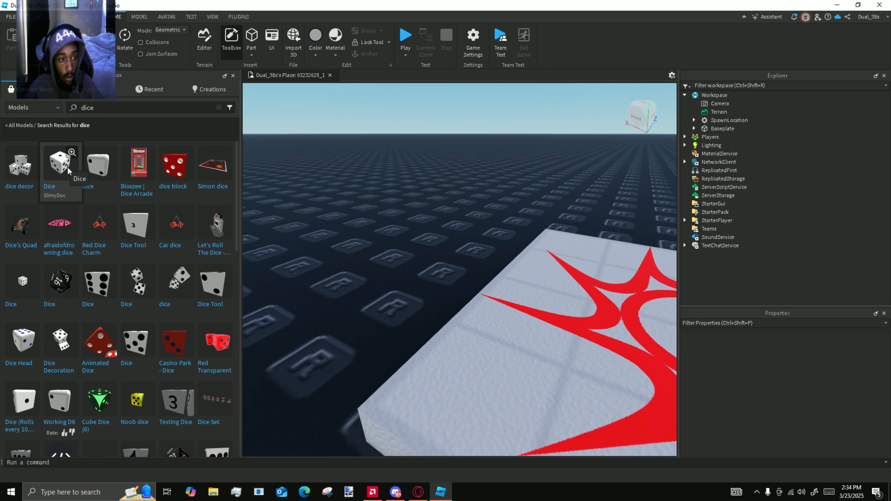
pyautogui.click(59, 165)
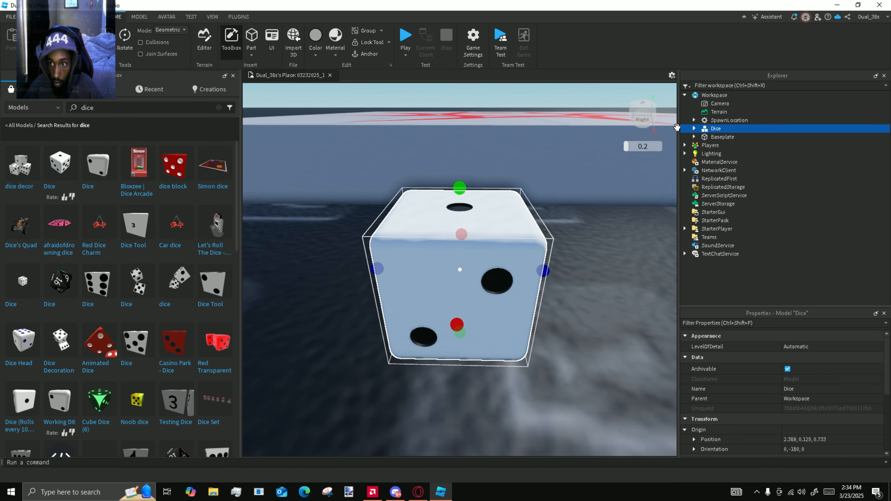
# - Put the Dice union inside the Dice model on the clipboard and delete the Dice model
pyautogui.click(694, 129)
pyautogui.click(722, 145)
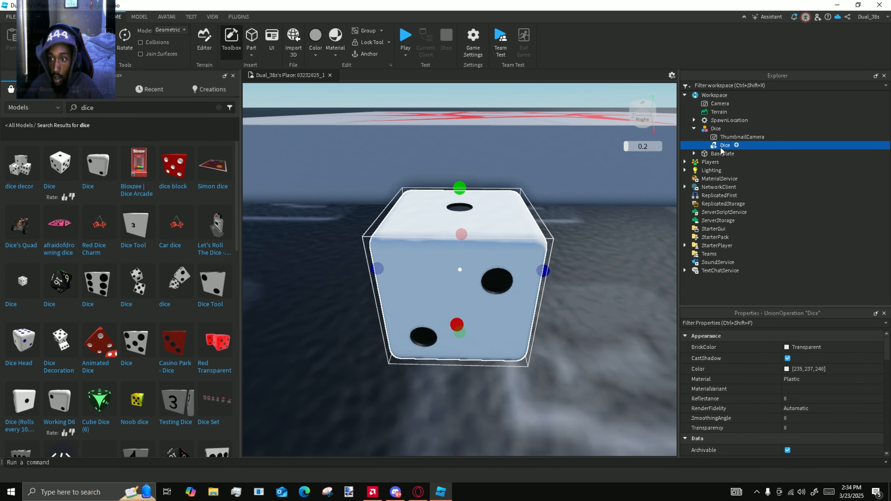
pyautogui.rightClick(721, 145)
pyautogui.click(741, 156)
pyautogui.click(709, 132)
pyautogui.press('Delete')
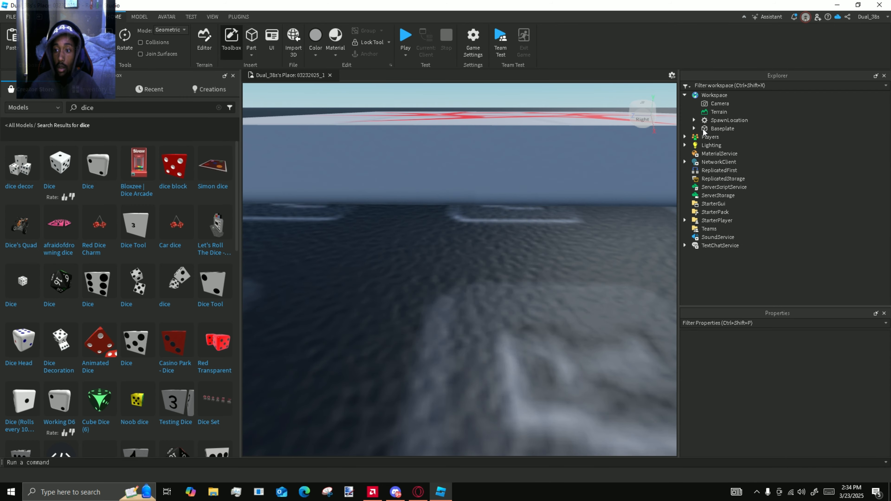
# - Paste the Dice union directly into the Workspace near the spawn location and close the Toolbox
pyautogui.scroll(-5, 516, 229)
pyautogui.moveTo(508, 223); pyautogui.dragTo(517, 228, button='right')
pyautogui.scroll(-3, 516, 229)
pyautogui.rightClick(554, 266)
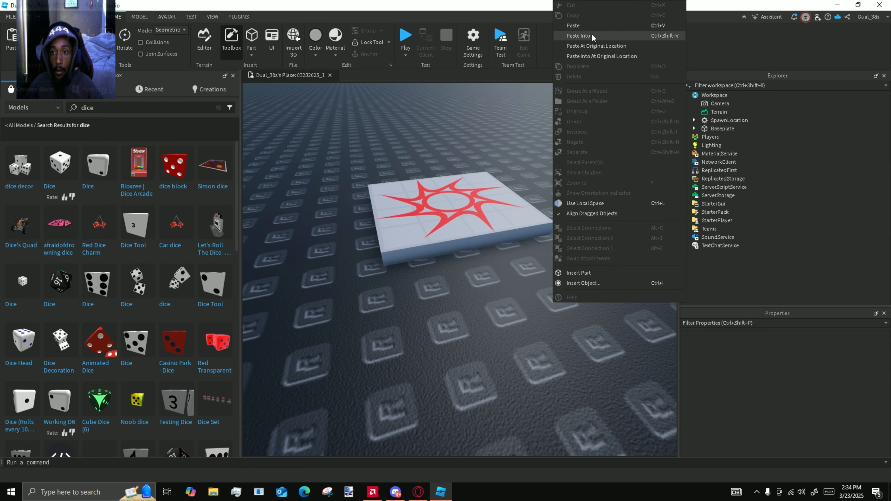
pyautogui.click(566, 37)
pyautogui.press('f')
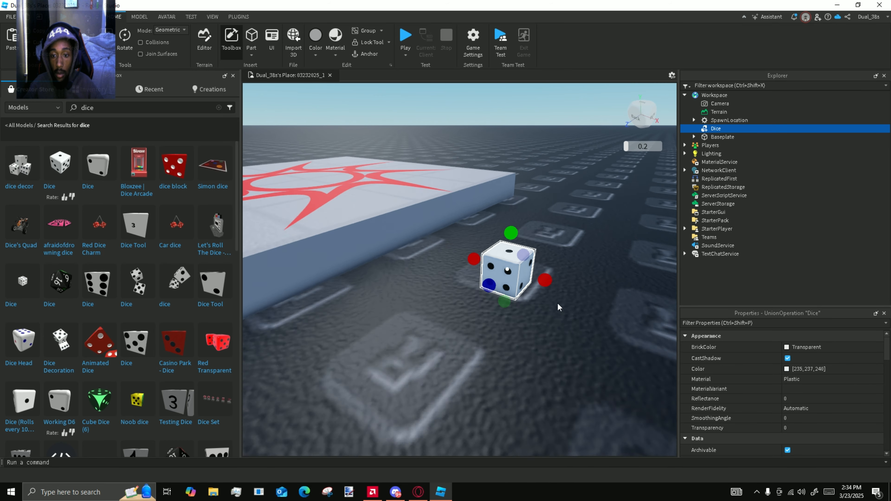
pyautogui.click(233, 76)
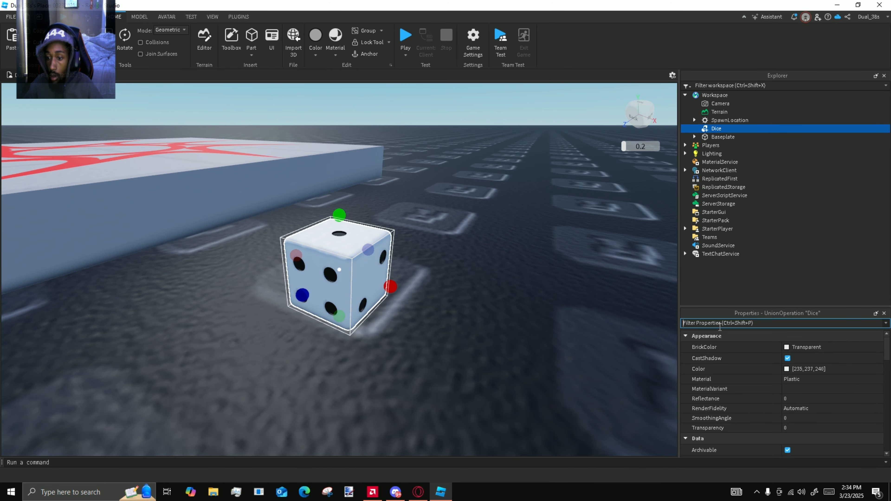
# - Filter the dice's properties by "can" and try turning off CanCollide
pyautogui.write('can')
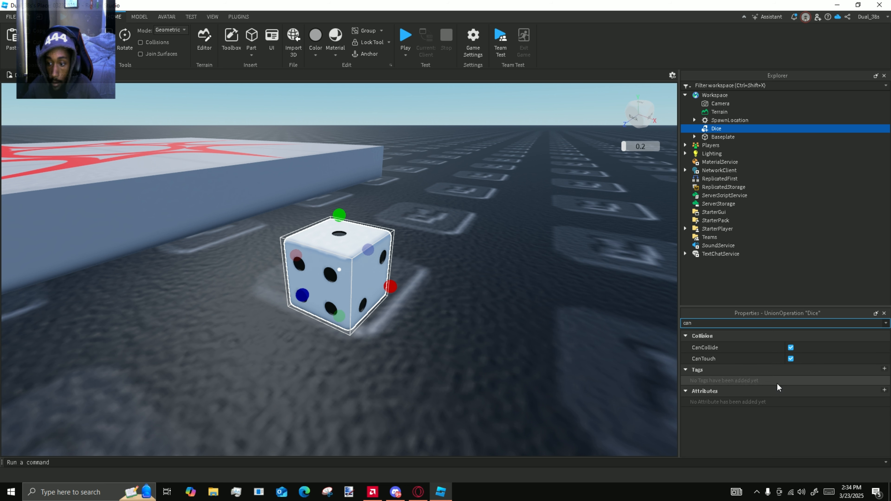
pyautogui.click(792, 348)
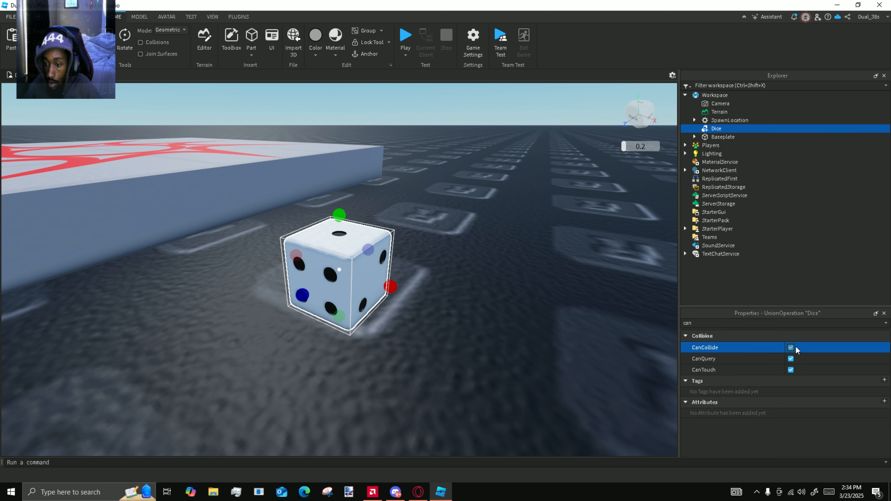
pyautogui.click(795, 347)
# - Shift the dice slightly on the baseplate and insert a BillboardGui inside it
pyautogui.click(451, 269)
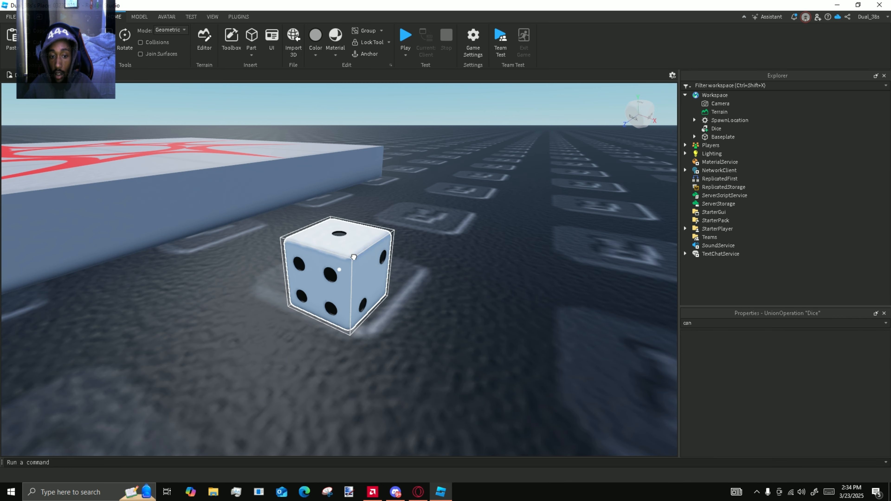
pyautogui.moveTo(354, 254); pyautogui.dragTo(369, 224)
pyautogui.click(728, 129)
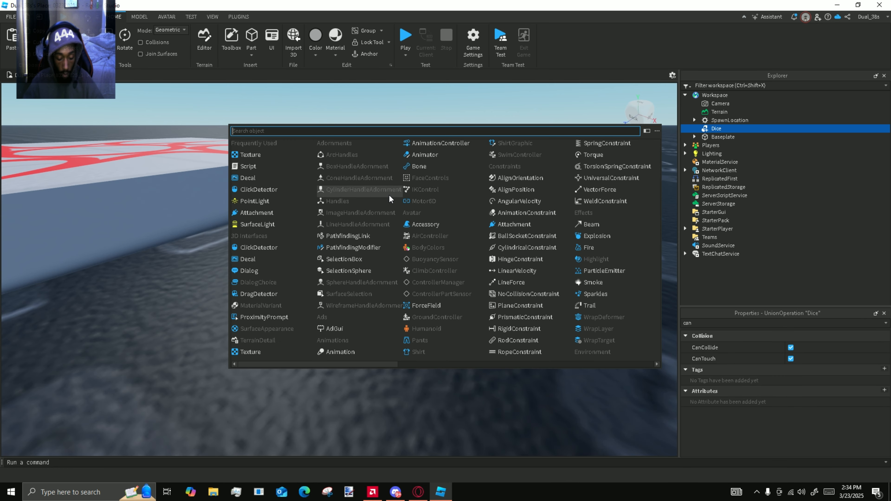
pyautogui.write('bill')
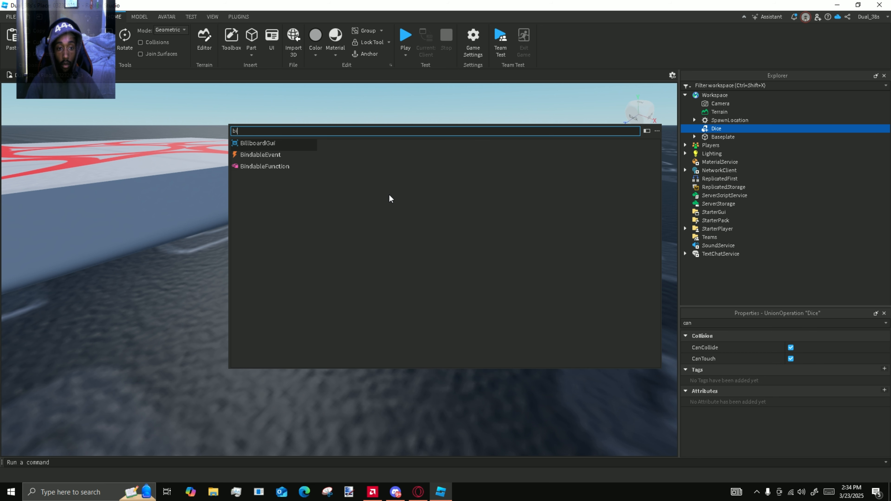
pyautogui.click(277, 148)
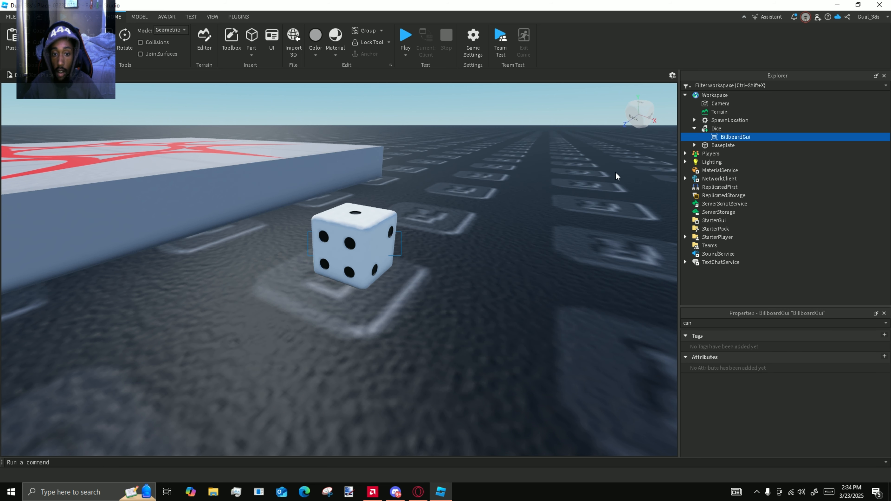
# - Select the BillboardGui under the dice and clear the property filter
pyautogui.click(716, 130)
pyautogui.click(718, 138)
pyautogui.scroll(-8, 536, 194)
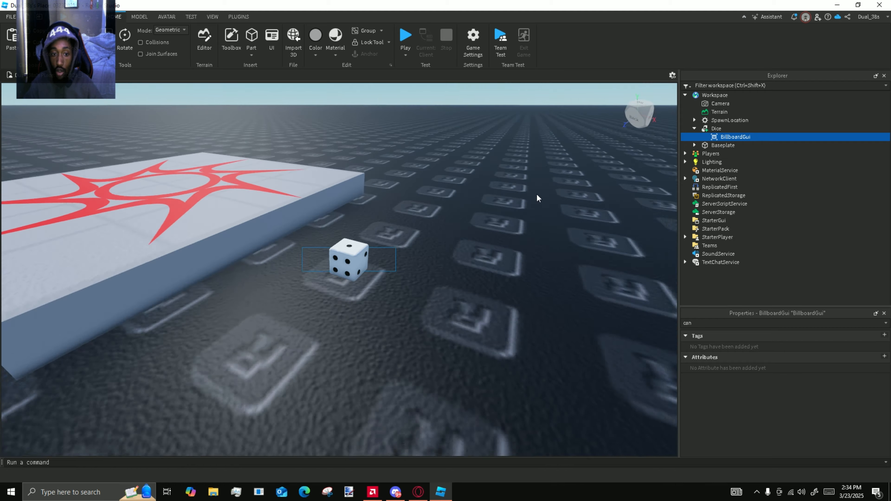
pyautogui.press('f')
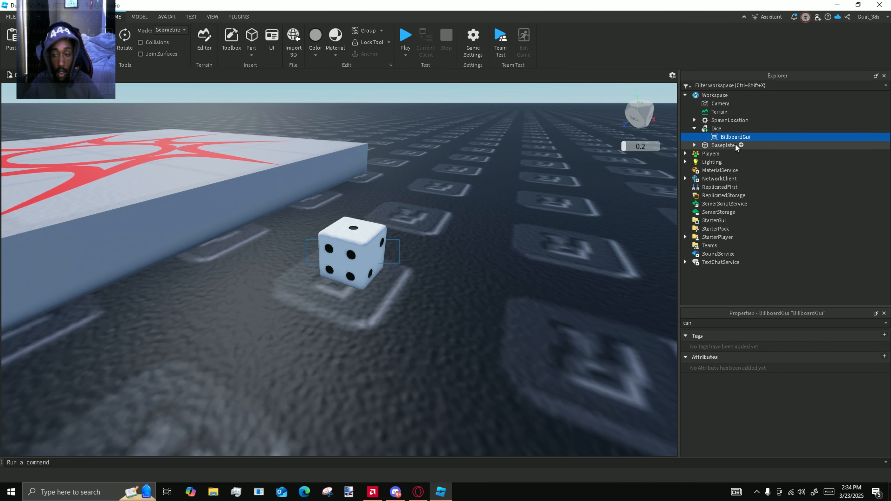
pyautogui.moveTo(702, 323); pyautogui.dragTo(661, 302)
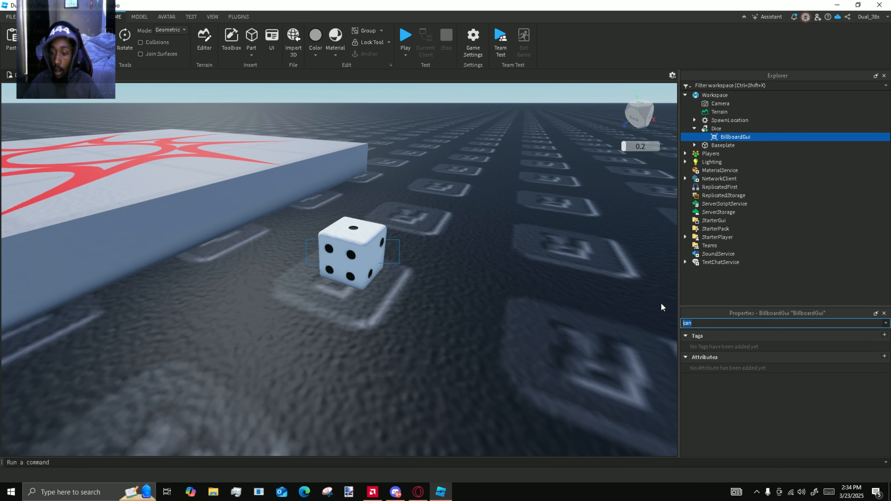
pyautogui.press('BackSpace')
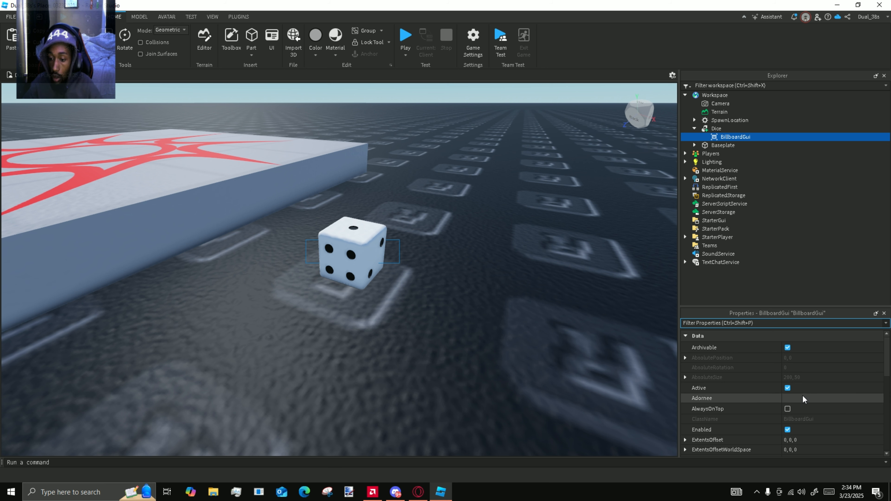
# - Set the BillboardGui's MaxDistance to 10 and check it from farther away
pyautogui.scroll(-3, 804, 399)
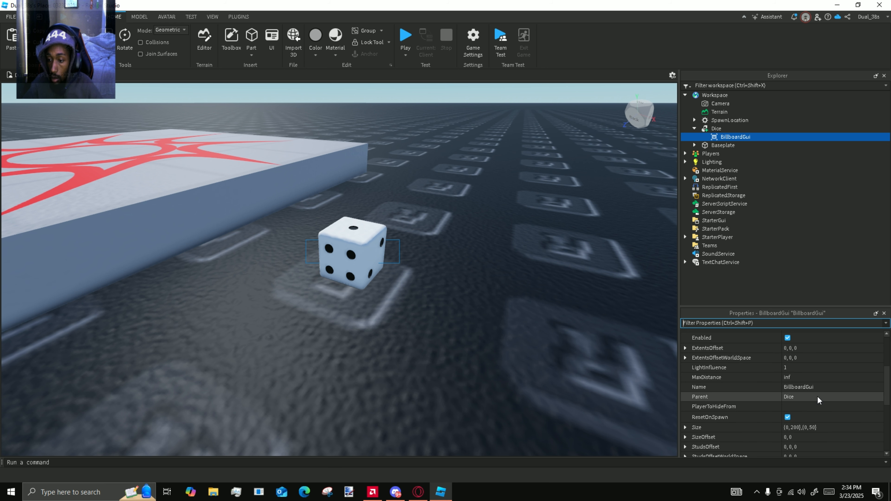
pyautogui.click(803, 377)
pyautogui.write('10')
pyautogui.press('Return')
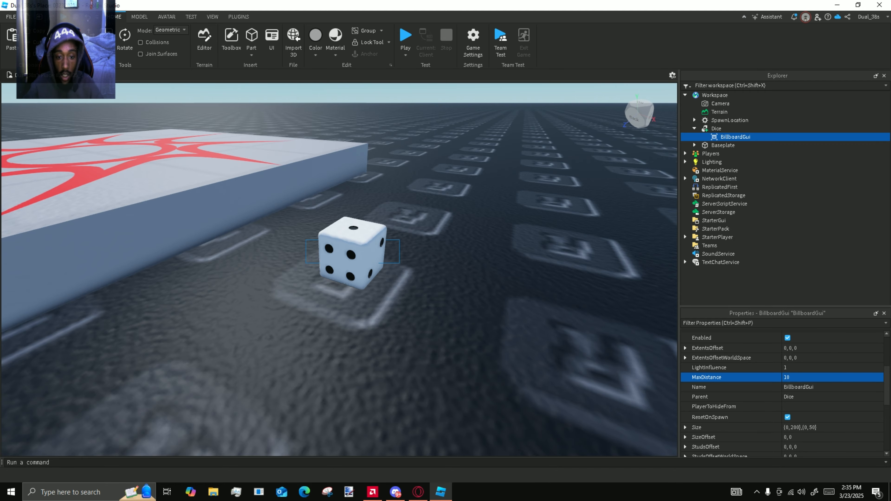
pyautogui.scroll(-8, 413, 312)
pyautogui.scroll(2, 432, 293)
pyautogui.scroll(-5, 433, 289)
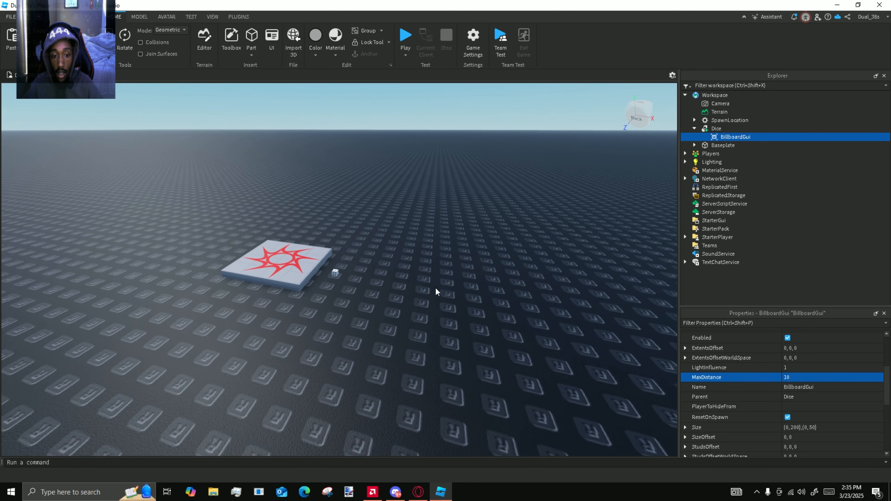
# - Set the BillboardGui's MaxDistance to 7
pyautogui.scroll(4, 439, 285)
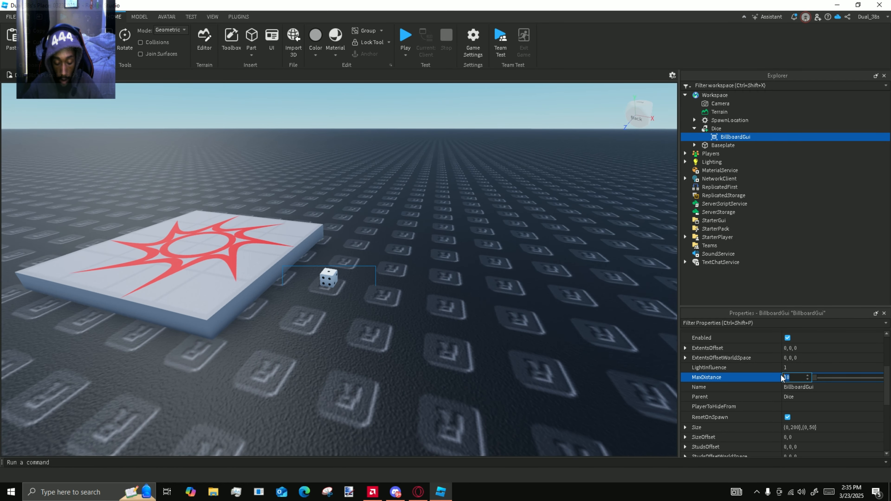
pyautogui.write('7')
pyautogui.press('Return')
pyautogui.scroll(-3, 553, 207)
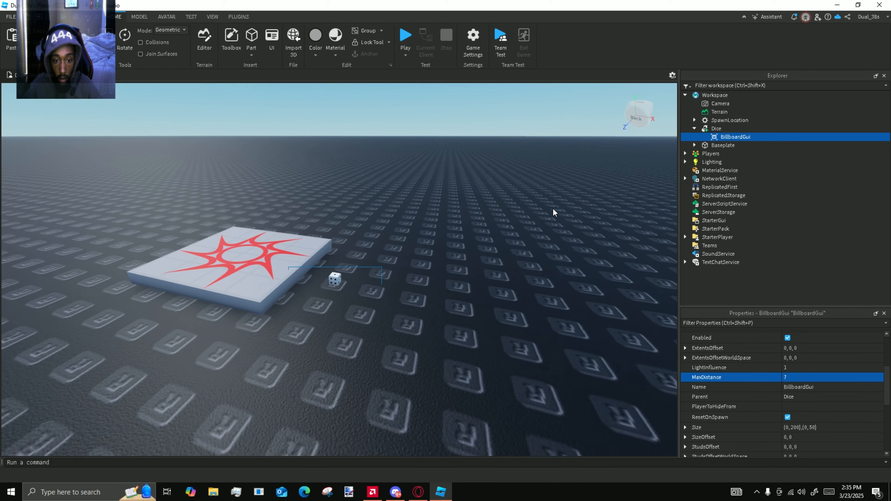
pyautogui.scroll(4, 553, 207)
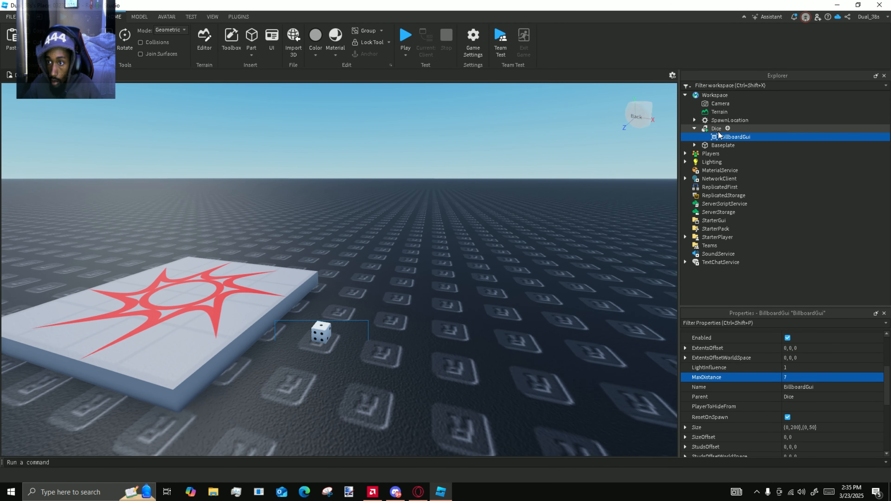
# - Insert a TextLabel inside the BillboardGui
pyautogui.click(756, 136)
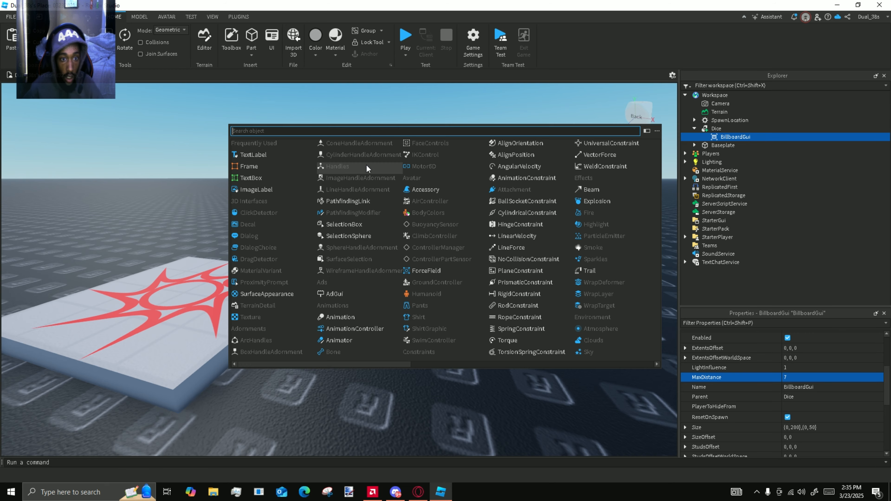
pyautogui.click(271, 156)
pyautogui.moveTo(531, 198); pyautogui.dragTo(534, 210, button='right')
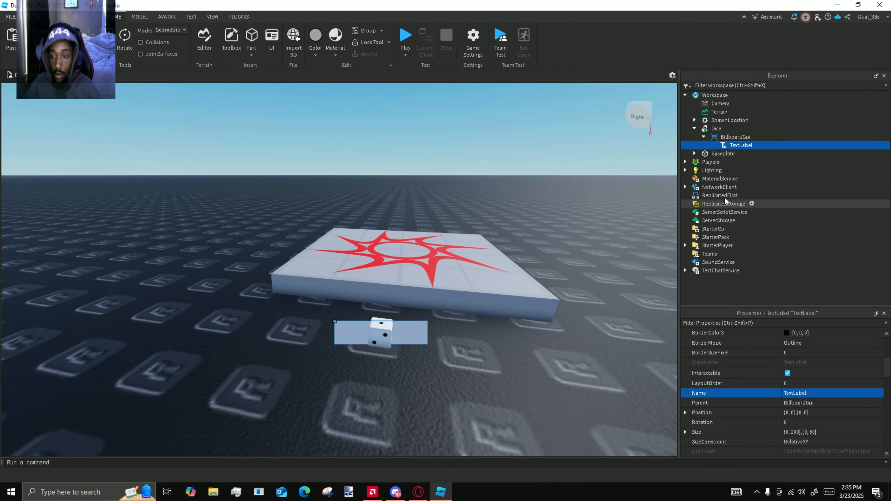
# - Enable AlwaysOnTop for the BillboardGui
pyautogui.click(727, 138)
pyautogui.scroll(5, 813, 377)
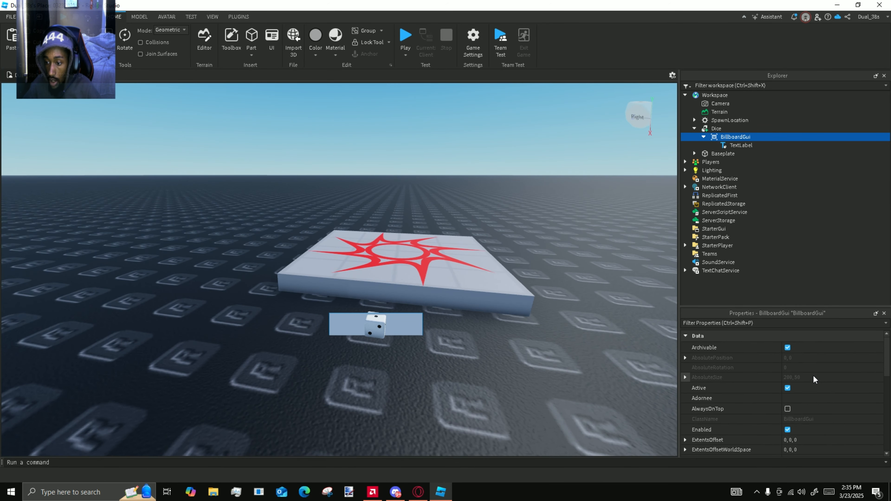
pyautogui.scroll(-3, 811, 377)
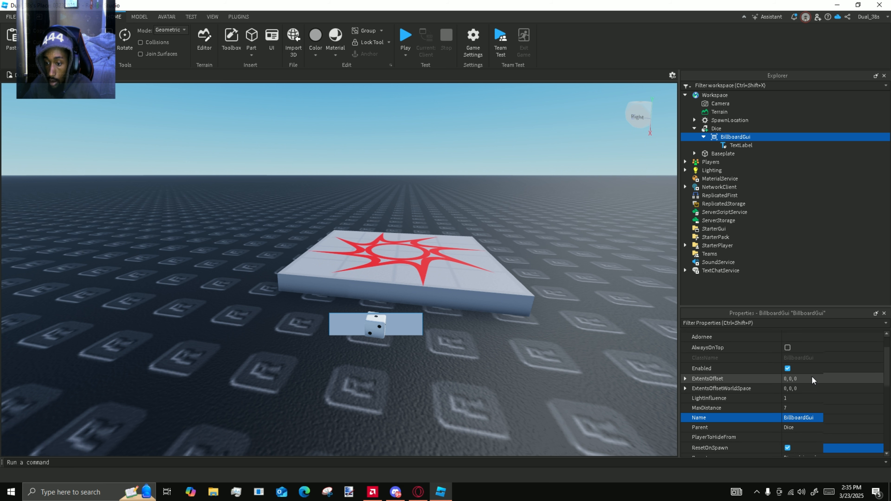
pyautogui.click(787, 347)
# - Set the BillboardGui's Size X to scale 1 and offset 0
pyautogui.scroll(-2, 830, 369)
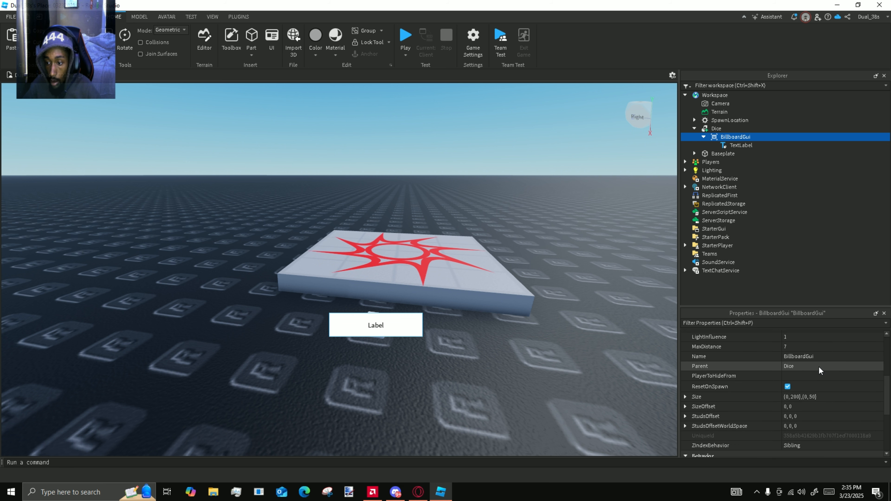
pyautogui.click(684, 397)
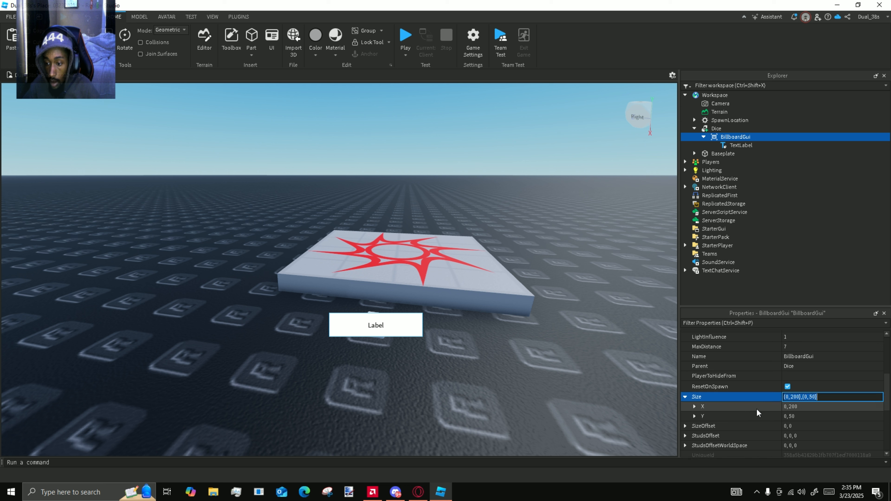
pyautogui.click(694, 406)
pyautogui.click(787, 416)
pyautogui.write('1')
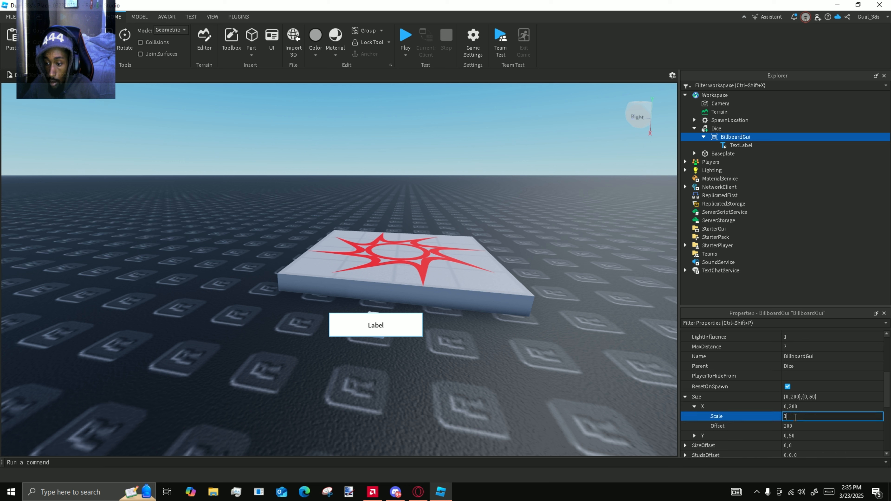
pyautogui.click(792, 427)
pyautogui.press('Return')
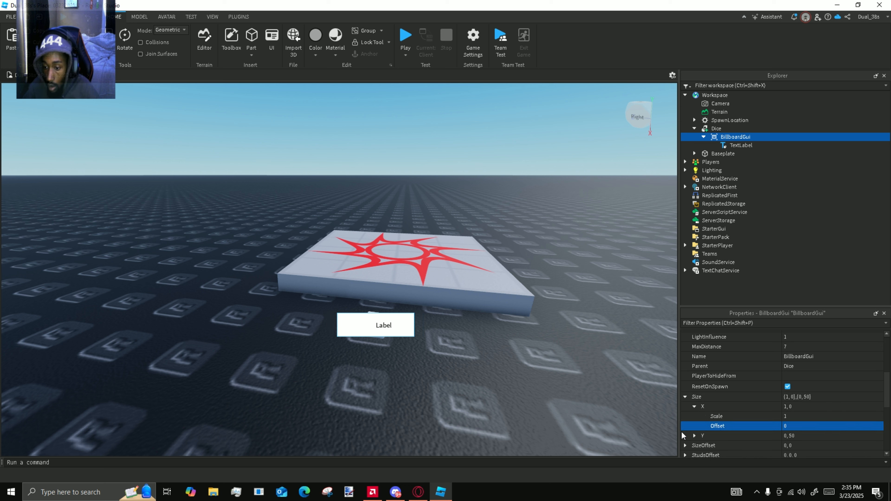
# - Set the BillboardGui's Size Y to scale 1 and offset 0
pyautogui.click(694, 436)
pyautogui.click(796, 445)
pyautogui.write('1')
pyautogui.scroll(-3, 805, 421)
pyautogui.click(797, 394)
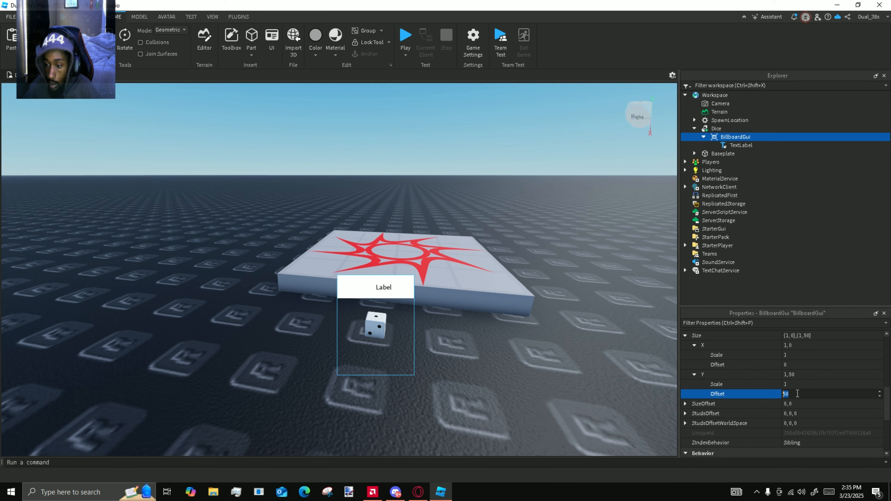
pyautogui.press('Return')
pyautogui.scroll(-6, 483, 278)
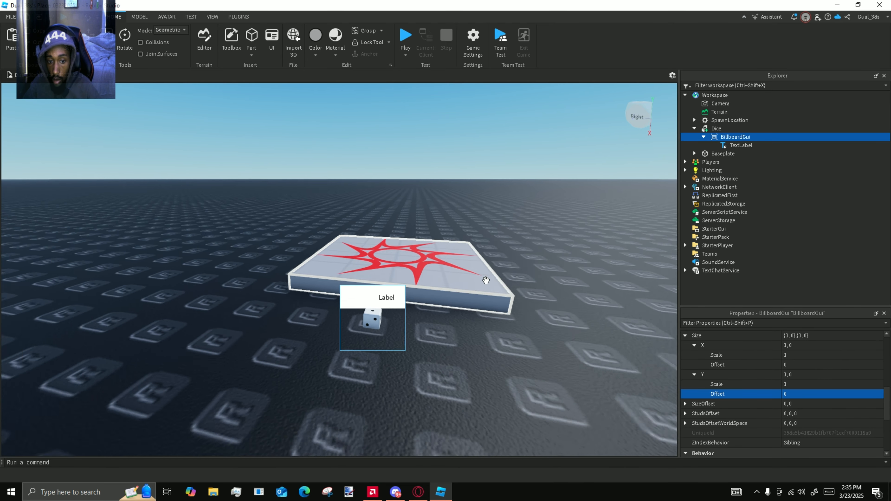
pyautogui.scroll(4, 512, 264)
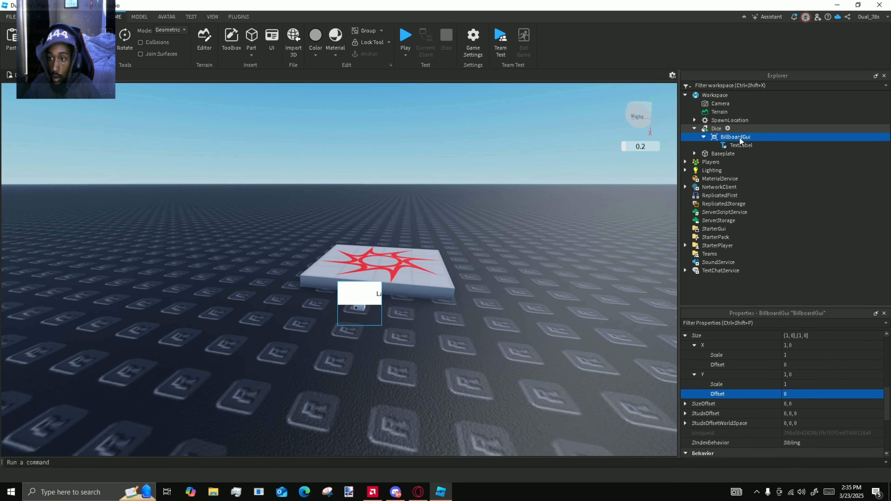
# - Set the TextLabel's Size to scale 1 and offset 0 for both X and Y
pyautogui.click(738, 145)
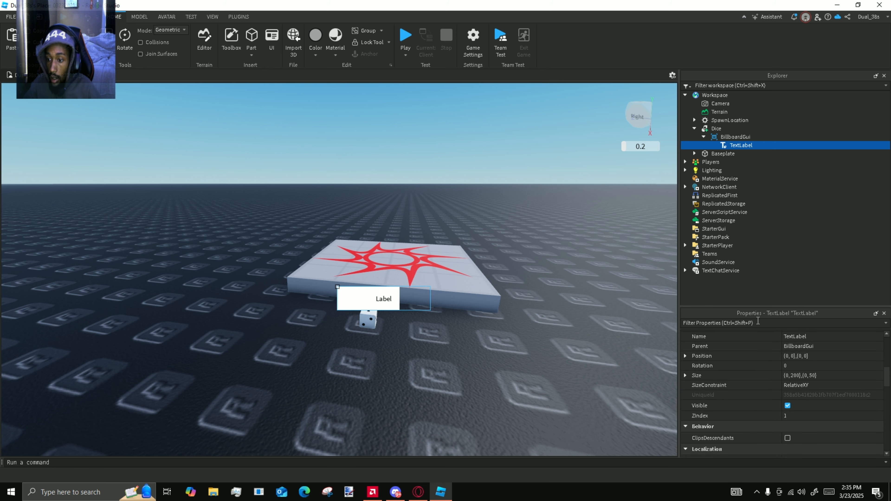
pyautogui.click(685, 375)
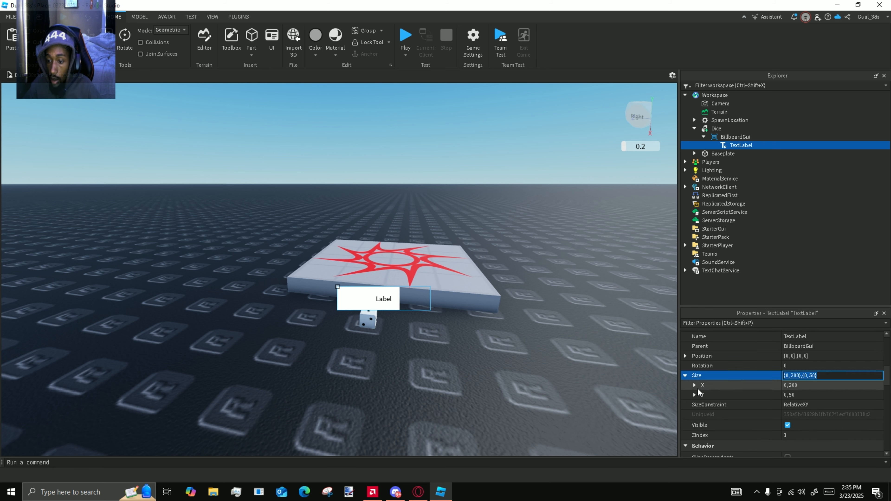
pyautogui.click(695, 393)
pyautogui.click(695, 385)
pyautogui.click(804, 395)
pyautogui.write('1')
pyautogui.click(797, 405)
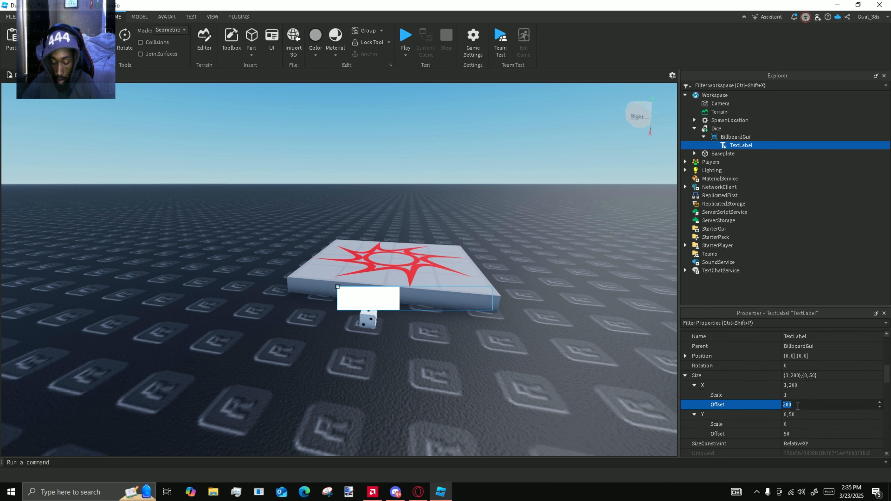
pyautogui.click(810, 423)
pyautogui.write('1')
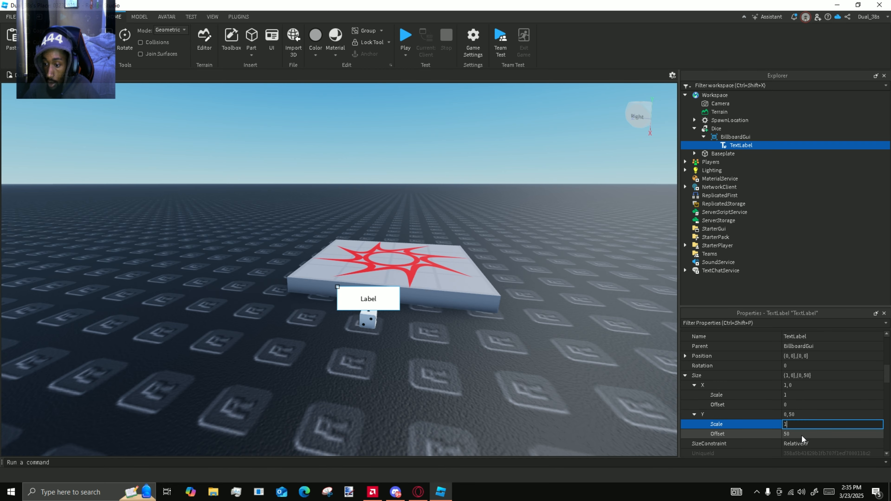
pyautogui.click(802, 434)
pyautogui.press('Return')
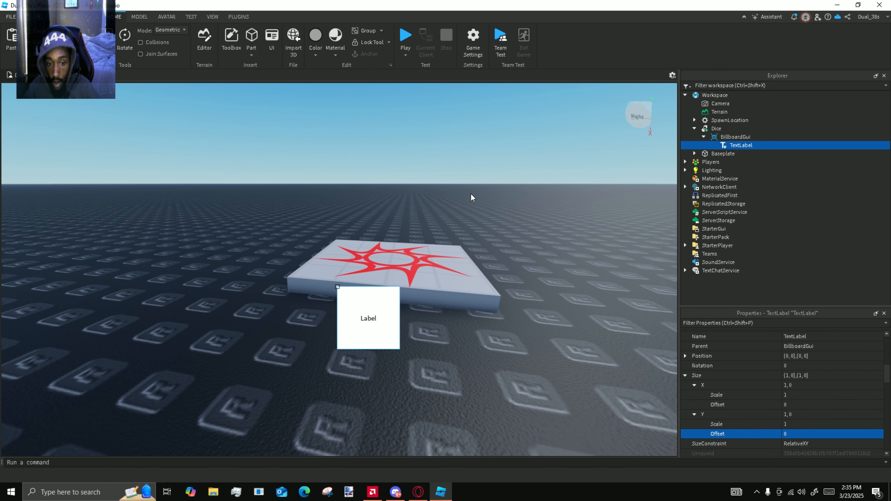
# - Enable TextScaled for the TextLabel
pyautogui.moveTo(471, 198); pyautogui.dragTo(505, 186, button='right')
pyautogui.press('s')
pyautogui.press('w')
pyautogui.scroll(-10, 810, 356)
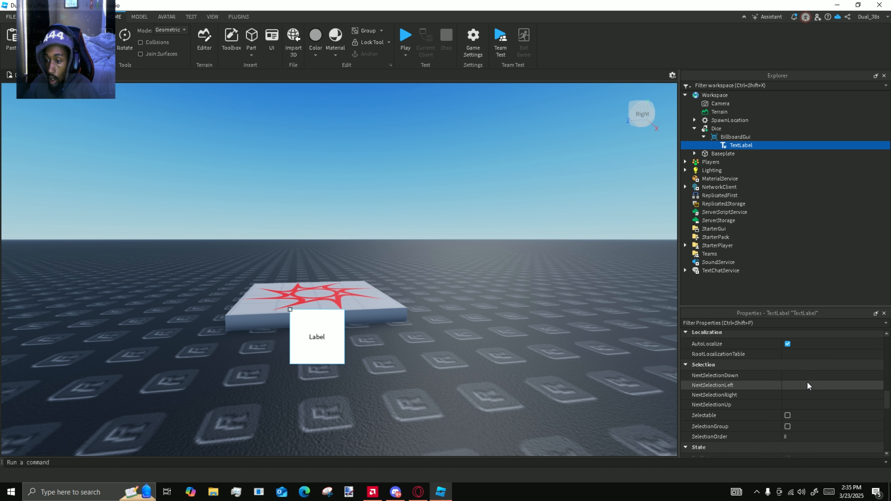
pyautogui.scroll(-3, 805, 373)
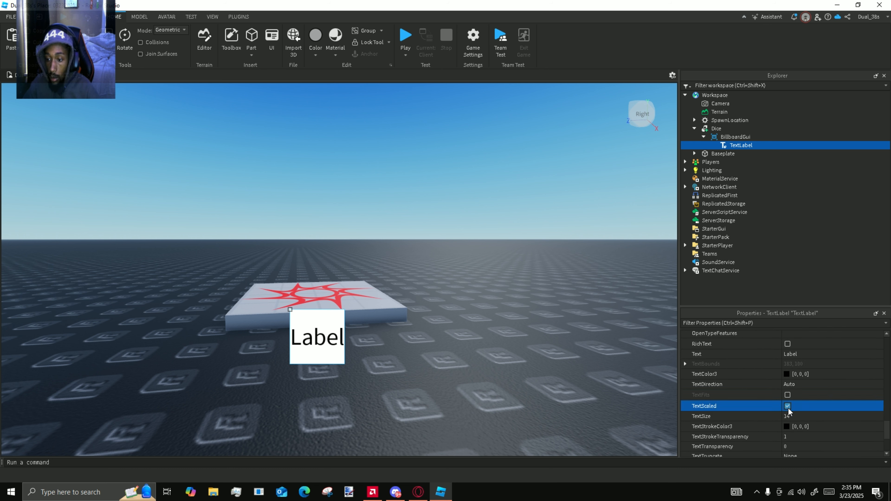
# - Set the TextLabel's BackgroundTransparency to 1
pyautogui.scroll(15, 816, 379)
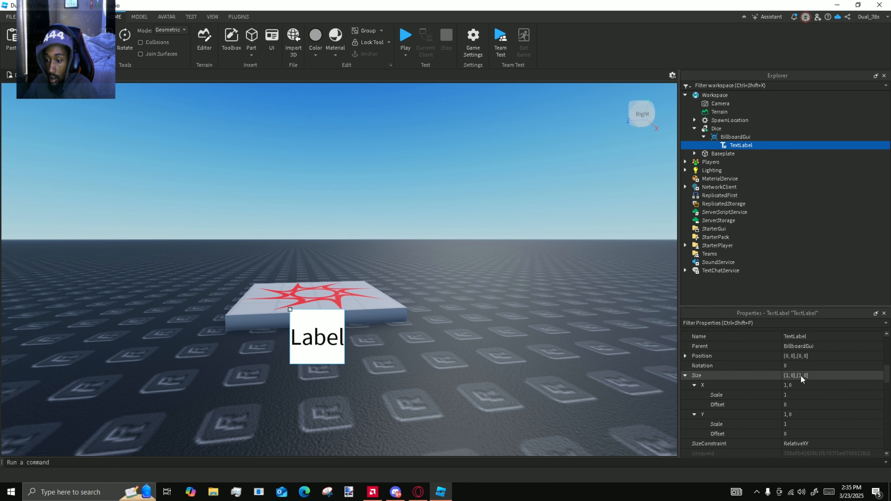
pyautogui.scroll(-3, 801, 375)
pyautogui.click(796, 382)
pyautogui.write('1')
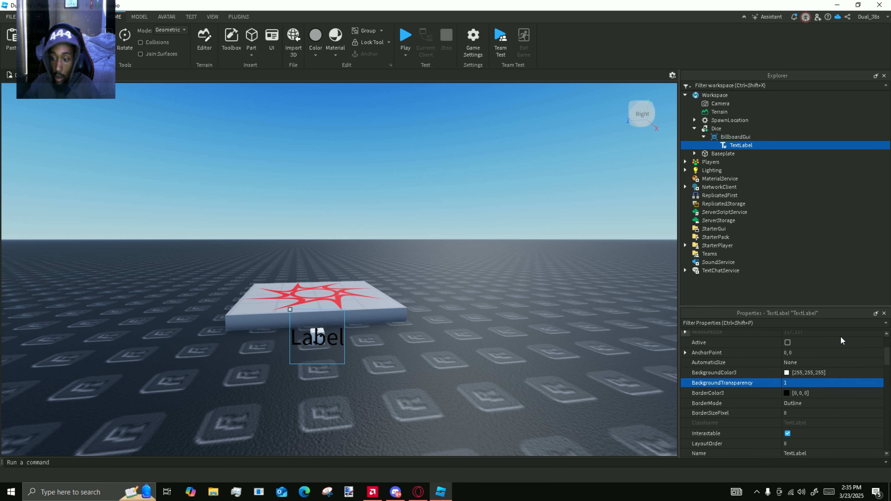
# - Make the TextLabel's font bold and italic
pyautogui.scroll(-10, 810, 389)
pyautogui.scroll(5, 815, 378)
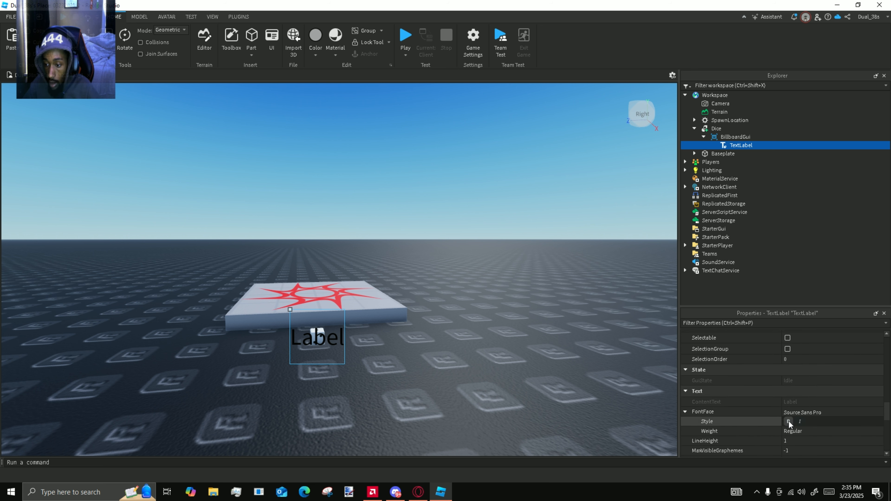
pyautogui.click(800, 421)
# - Change the TextLabel's text to 1
pyautogui.scroll(-3, 818, 391)
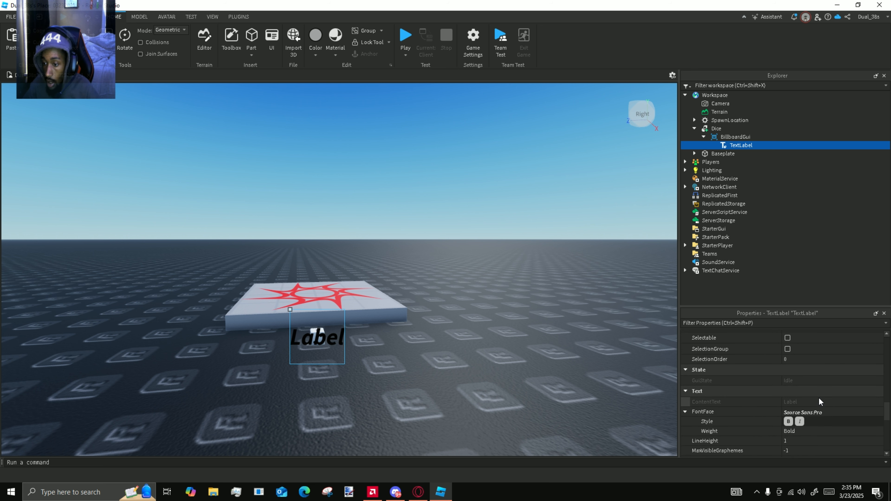
pyautogui.click(802, 423)
pyautogui.press('Return')
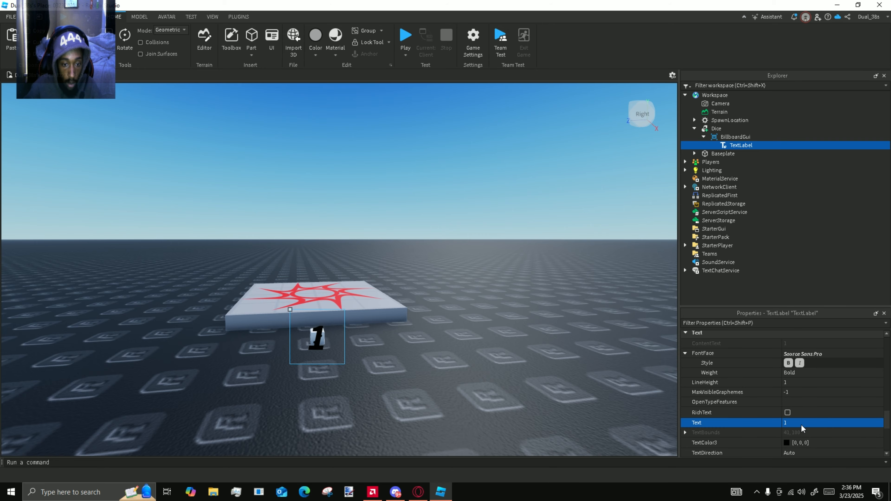
# - Set the TextLabel's text color to white (255, 255, 255)
pyautogui.press('s')
pyautogui.moveTo(482, 342); pyautogui.dragTo(482, 343, button='right')
pyautogui.press('w')
pyautogui.press('a')
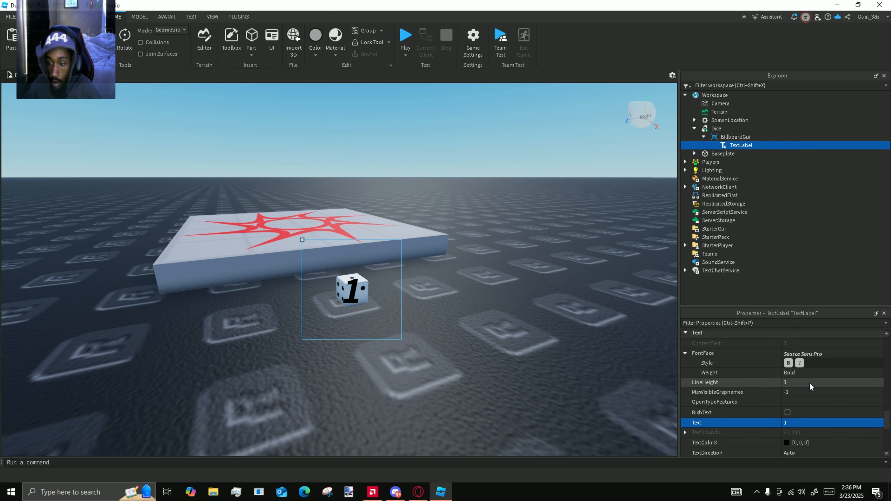
pyautogui.click(785, 442)
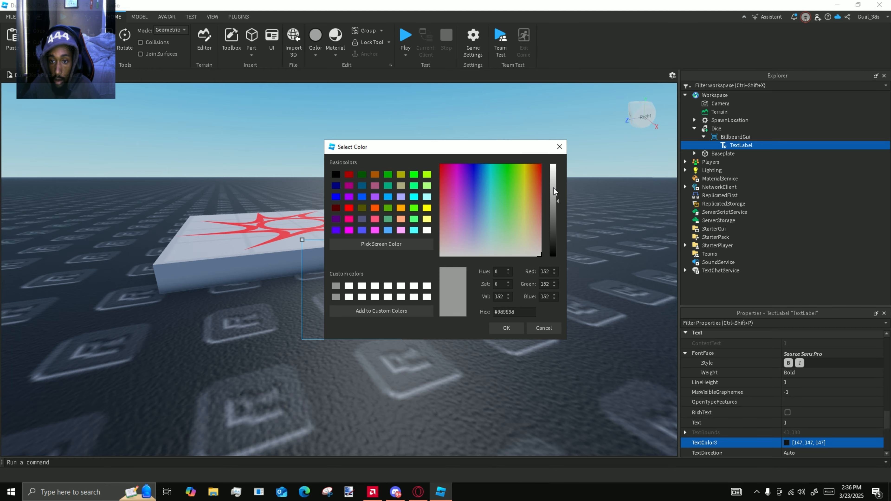
pyautogui.click(507, 328)
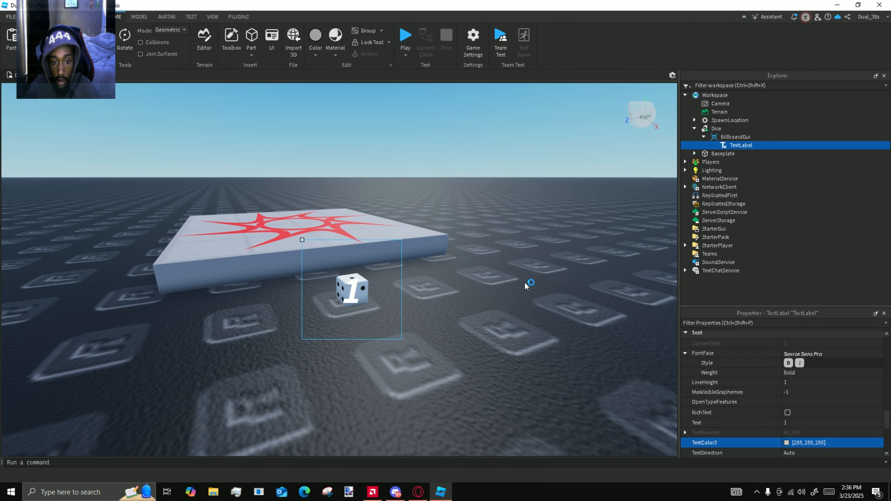
# - Lower the TextLabel's TextStrokeTransparency to give the number a dark outline
pyautogui.press('s')
pyautogui.press('w')
pyautogui.moveTo(515, 278); pyautogui.dragTo(515, 278, button='right')
pyautogui.press('s')
pyautogui.press('w')
pyautogui.press('w')
pyautogui.press('d')
pyautogui.scroll(-4, 788, 400)
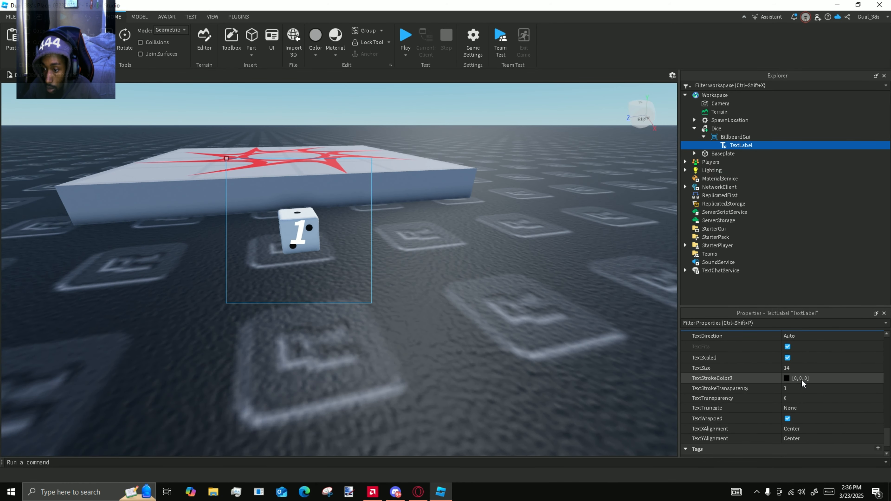
pyautogui.click(800, 388)
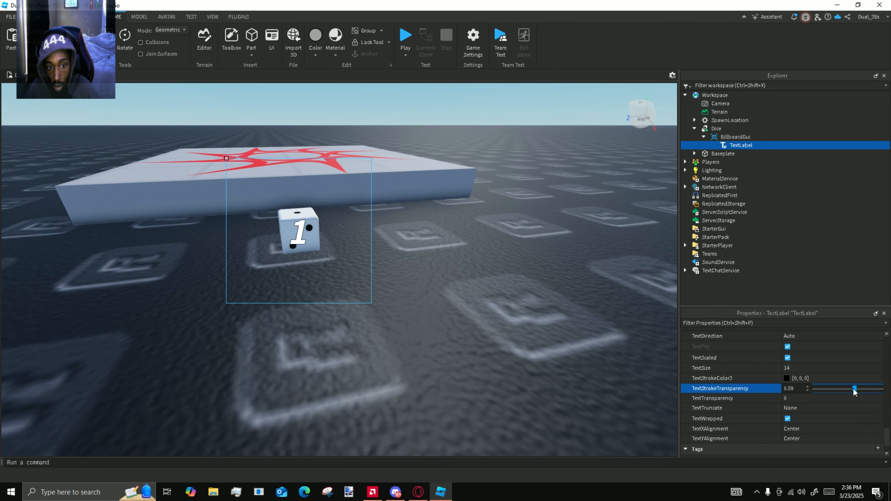
# - Examine the dice and its number label from different angles and distances
pyautogui.press('s')
pyautogui.moveTo(541, 297); pyautogui.dragTo(567, 272, button='right')
pyautogui.press('a')
pyautogui.press('w')
pyautogui.press('w')
pyautogui.press('s')
pyautogui.click(566, 272)
pyautogui.press('d')
# - Rename the BillboardGui as Frame
pyautogui.click(735, 137)
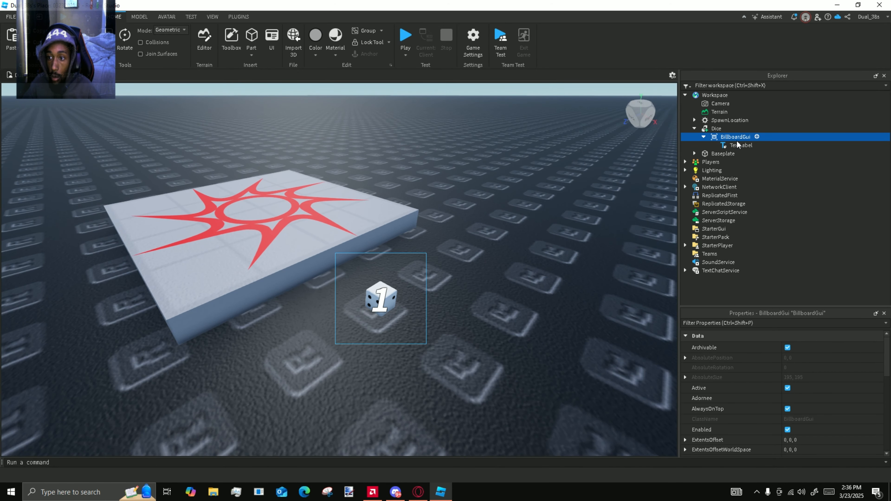
pyautogui.rightClick(739, 141)
pyautogui.click(768, 206)
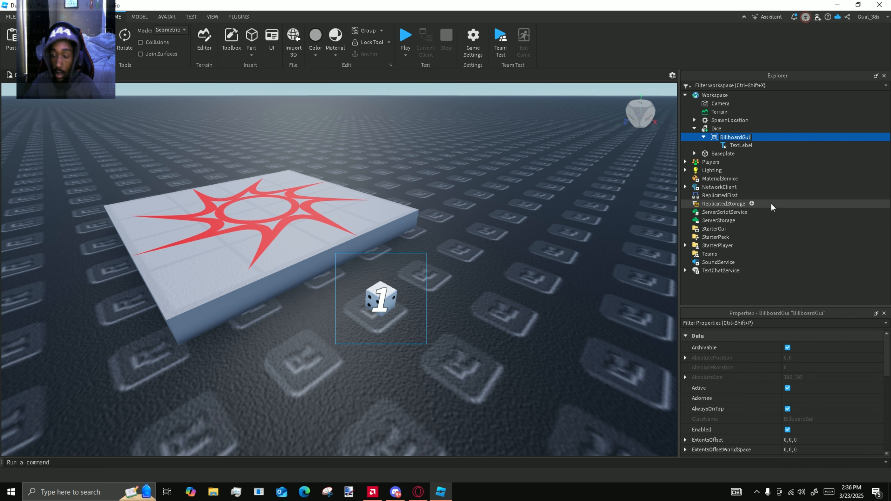
pyautogui.press('BackSpace')
pyautogui.write('Frame')
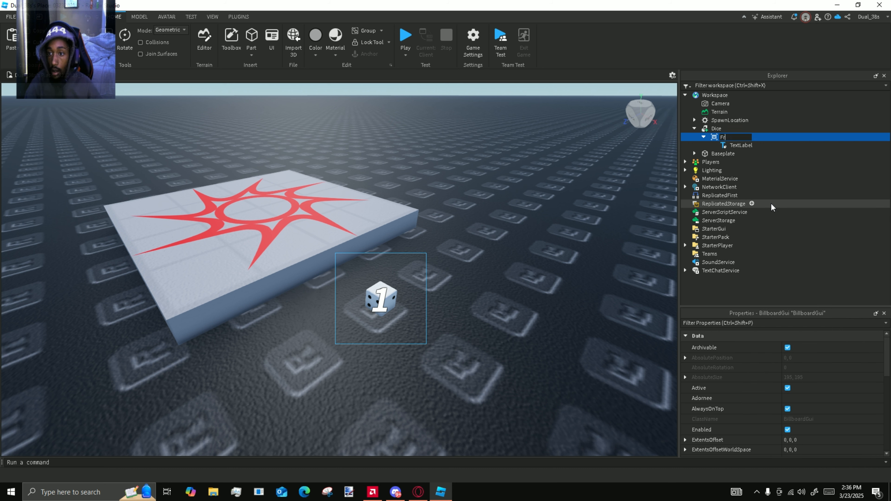
pyautogui.press('Return')
# - Rename the TextLabel inside the BillboardGui as Tag
pyautogui.rightClick(738, 145)
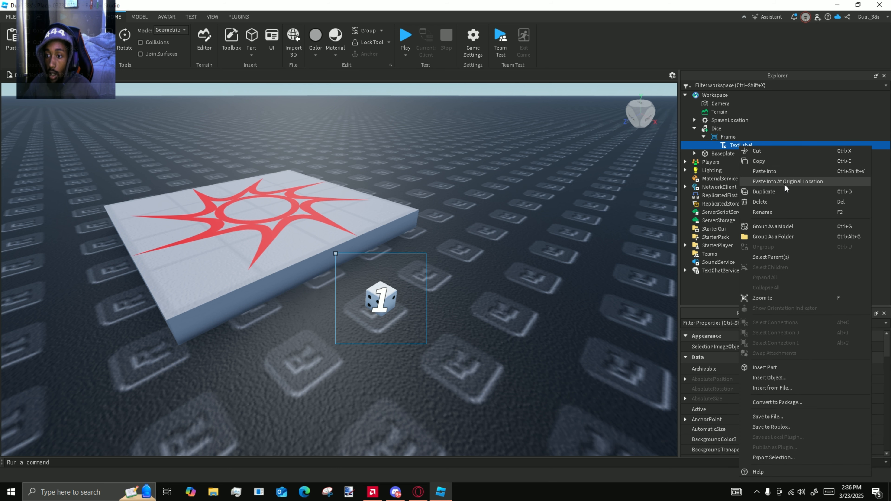
pyautogui.click(770, 214)
pyautogui.write('Tag')
pyautogui.press('Return')
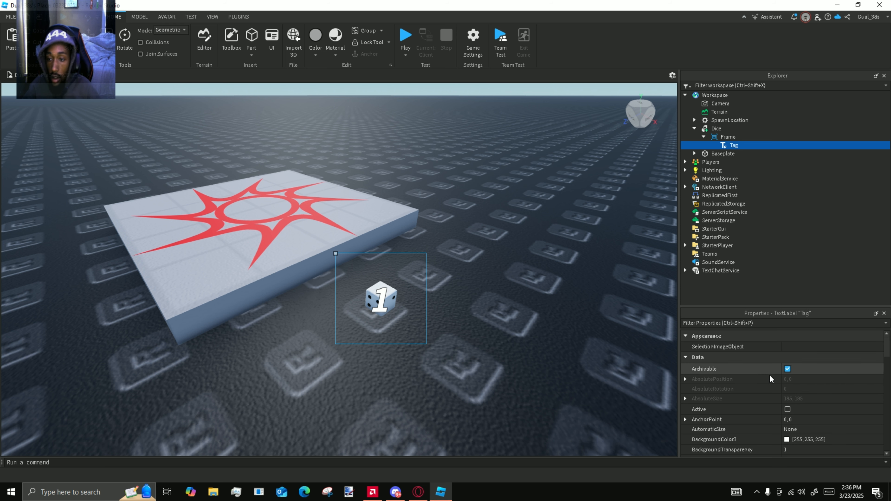
# - Rename the BillboardGui under Dice as Tag
pyautogui.rightClick(731, 137)
pyautogui.click(766, 205)
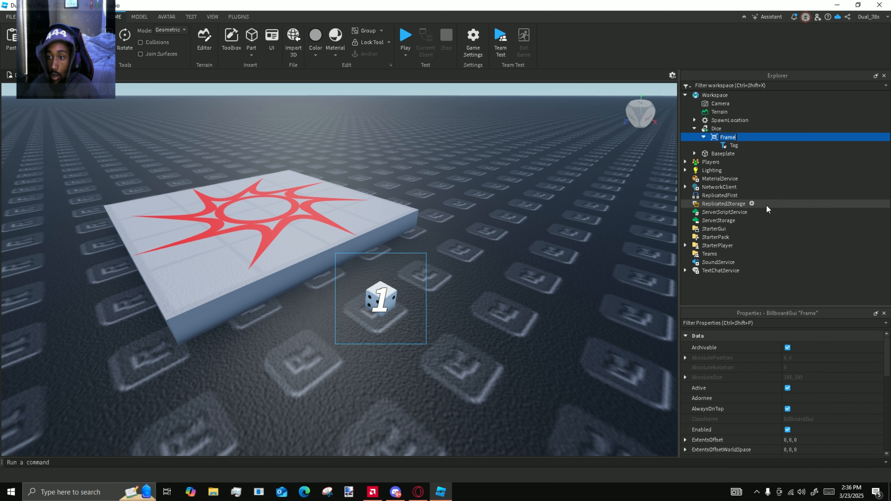
pyautogui.write('Tag')
pyautogui.press('Return')
# - Rename the text label inside the BillboardGui as Number
pyautogui.rightClick(734, 146)
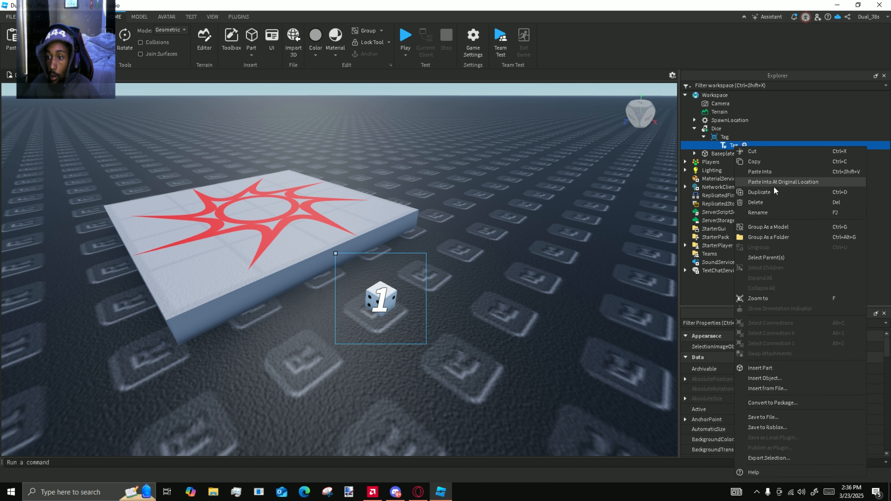
pyautogui.click(765, 208)
pyautogui.write('Number')
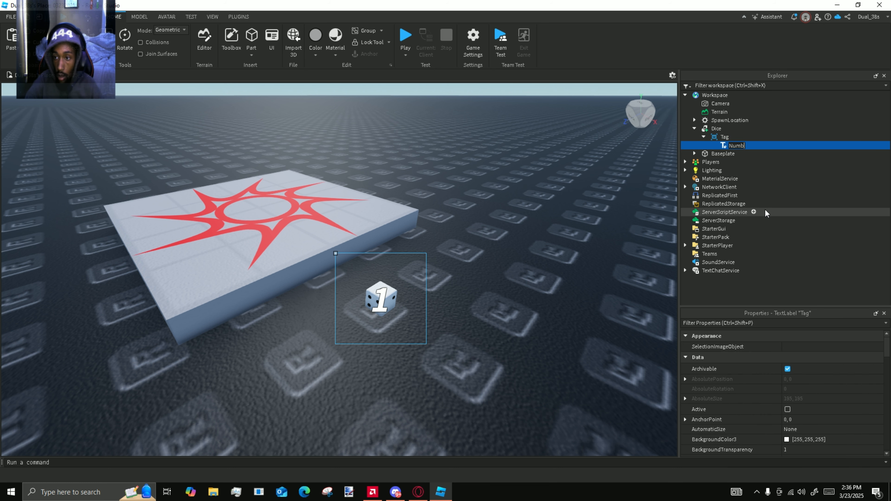
pyautogui.press('Return')
# - Insert a NumberValue into the Dice object
pyautogui.click(703, 137)
pyautogui.click(717, 130)
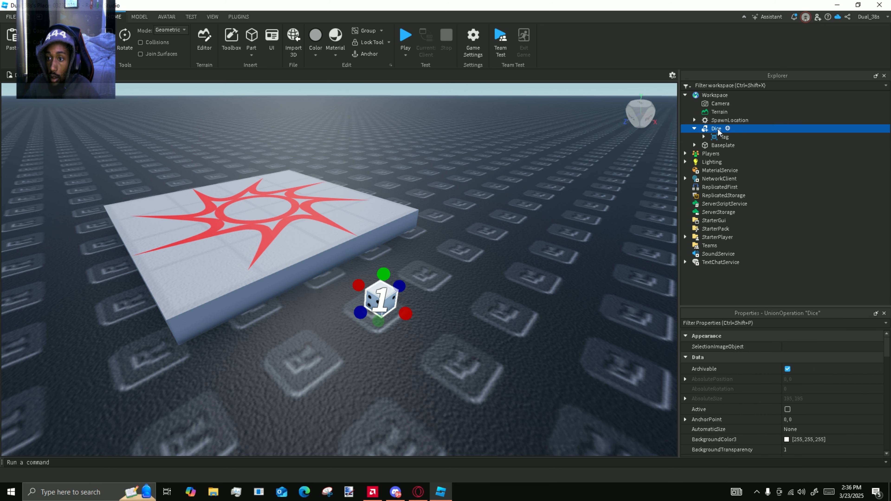
pyautogui.click(727, 129)
pyautogui.write('numb')
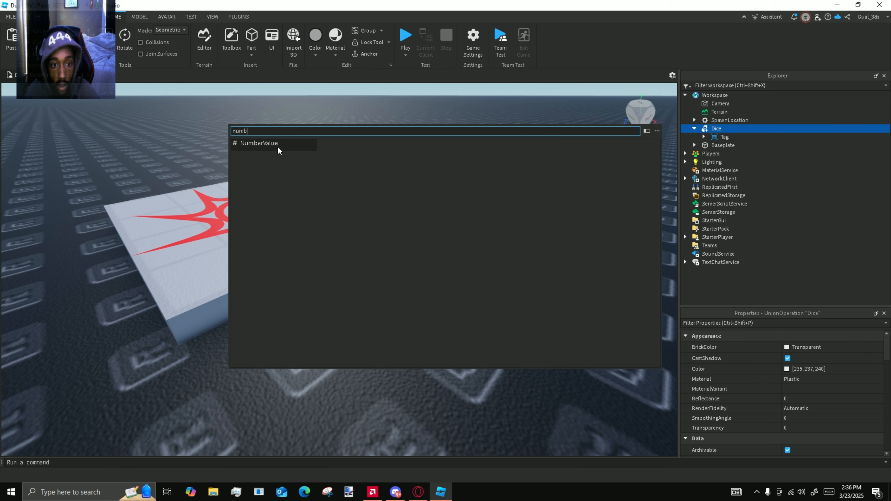
pyautogui.click(276, 146)
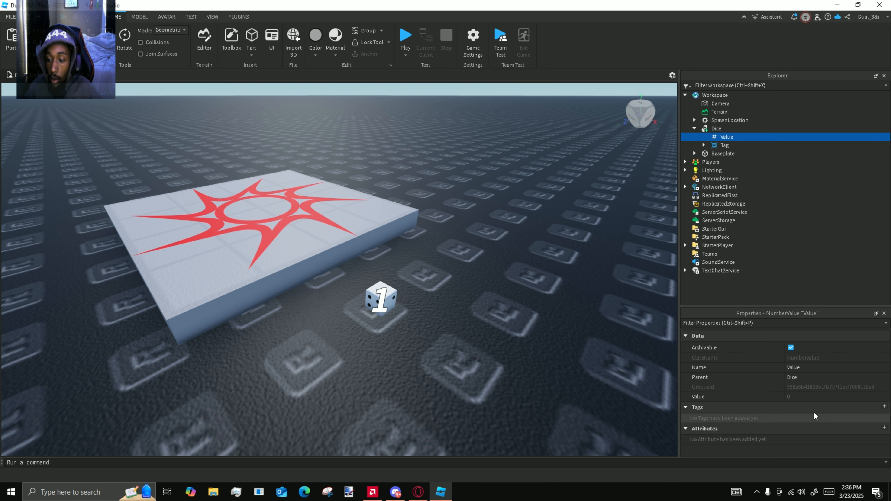
# - Rename the new NumberValue under Dice as Number
pyautogui.rightClick(728, 137)
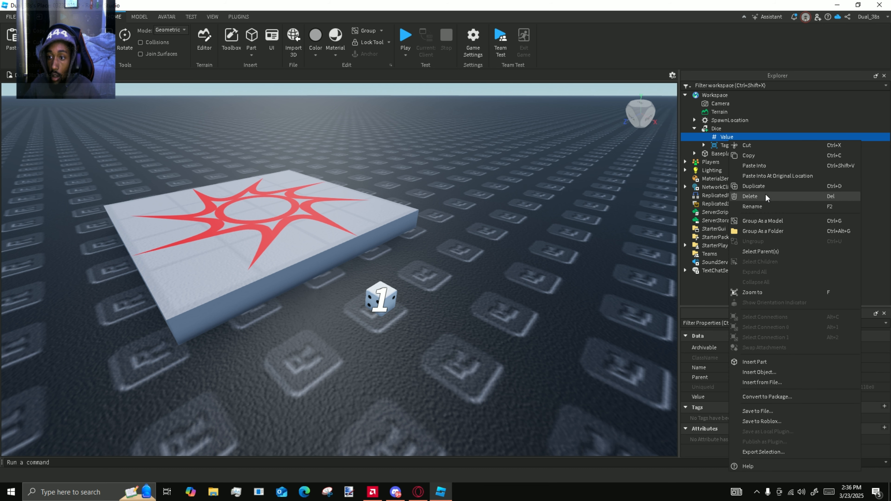
pyautogui.click(763, 207)
pyautogui.write('P')
pyautogui.press('BackSpace')
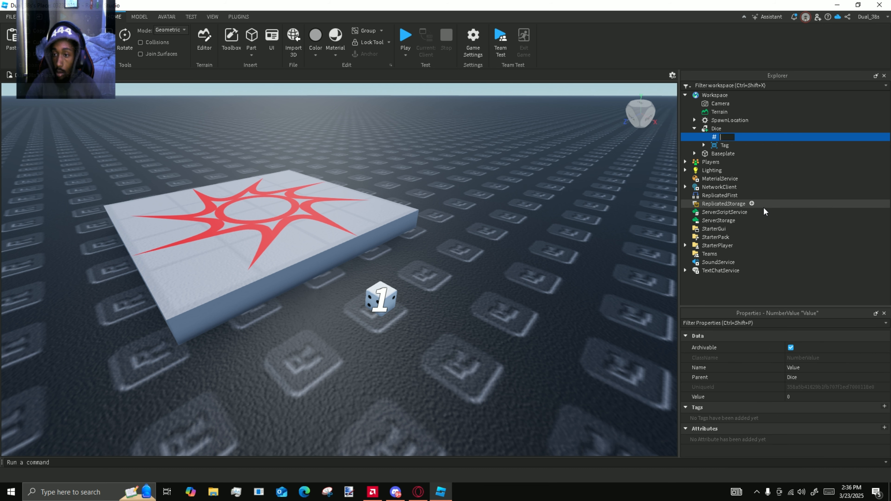
pyautogui.write('Number')
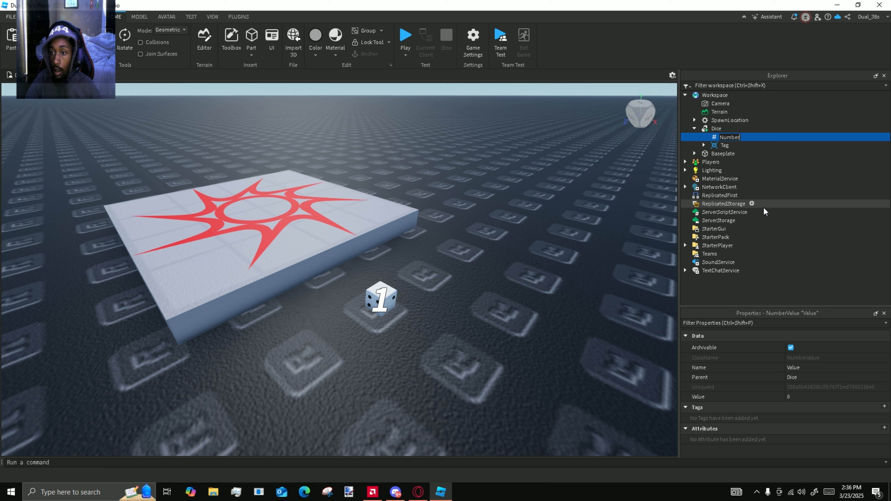
pyautogui.press('Return')
pyautogui.click(709, 129)
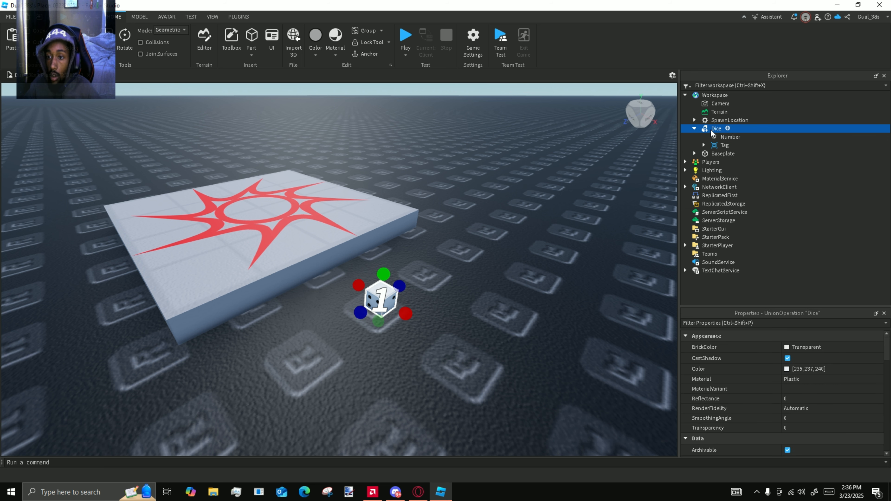
# - Clear the text of the Number label inside the dice's Tag billboard
pyautogui.click(724, 154)
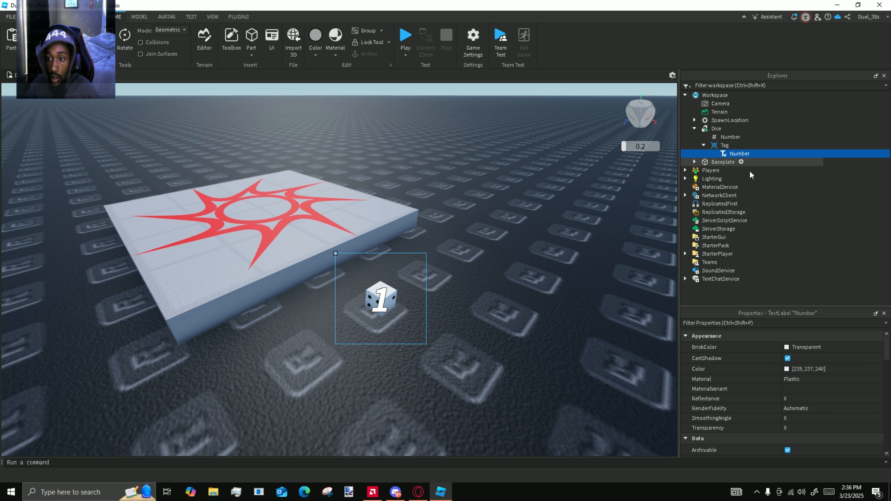
pyautogui.scroll(-15, 806, 382)
pyautogui.scroll(3, 803, 390)
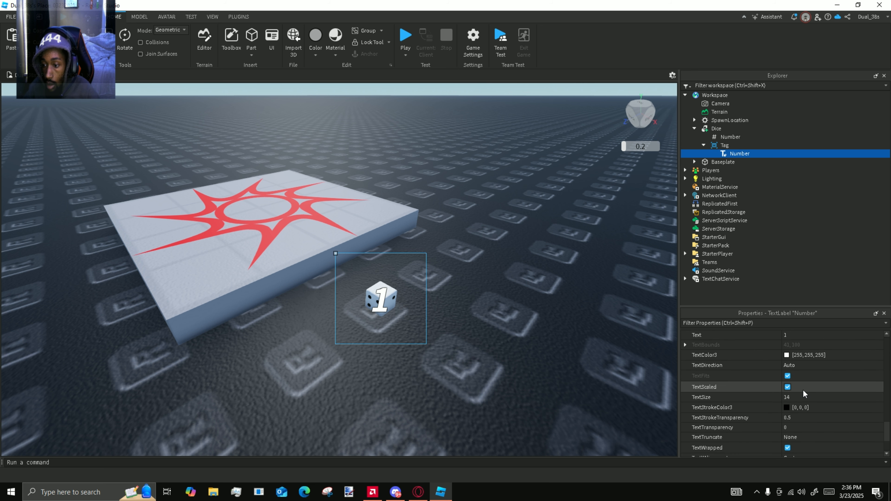
pyautogui.scroll(-2, 803, 368)
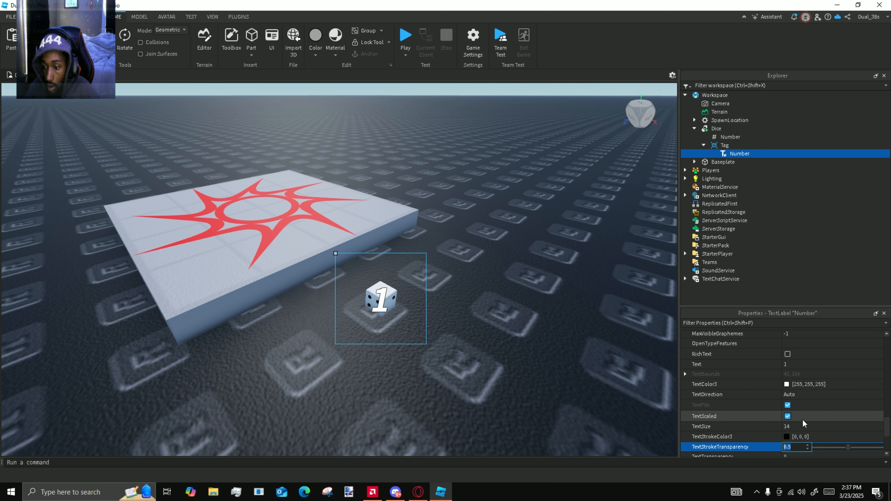
pyautogui.scroll(4, 806, 404)
pyautogui.scroll(-5, 814, 381)
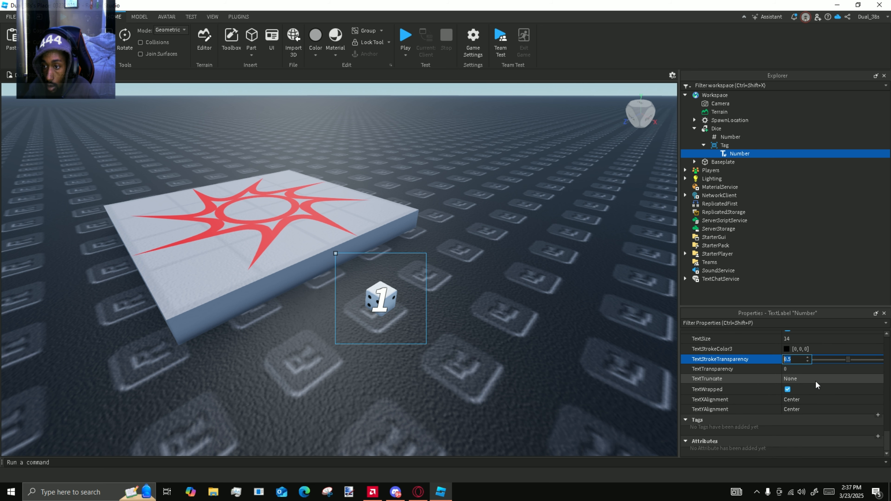
pyautogui.scroll(1, 811, 391)
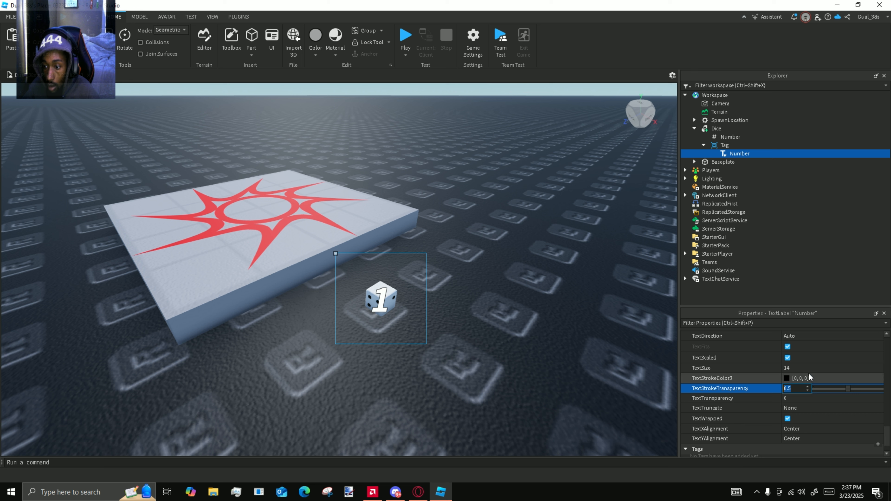
pyautogui.scroll(2, 813, 382)
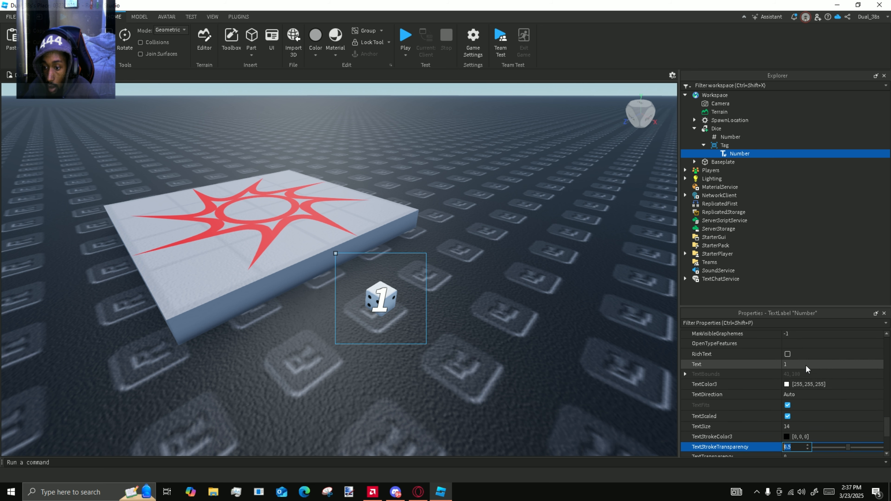
pyautogui.click(806, 364)
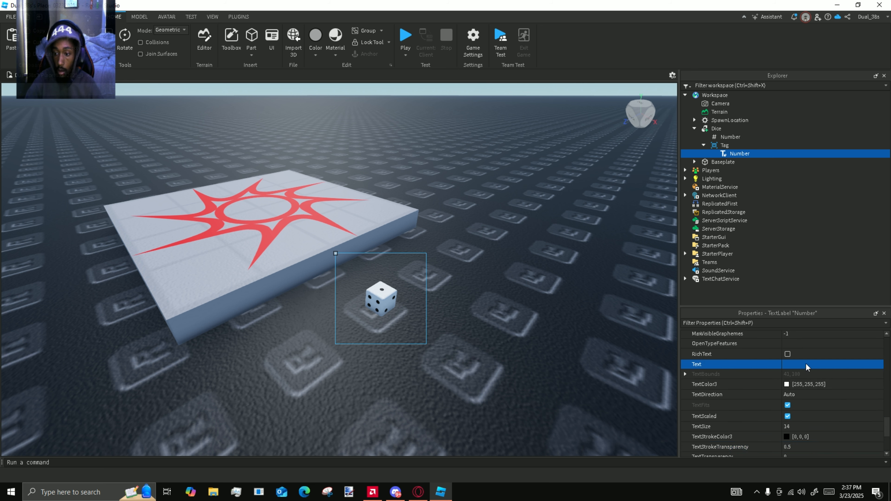
pyautogui.click(724, 144)
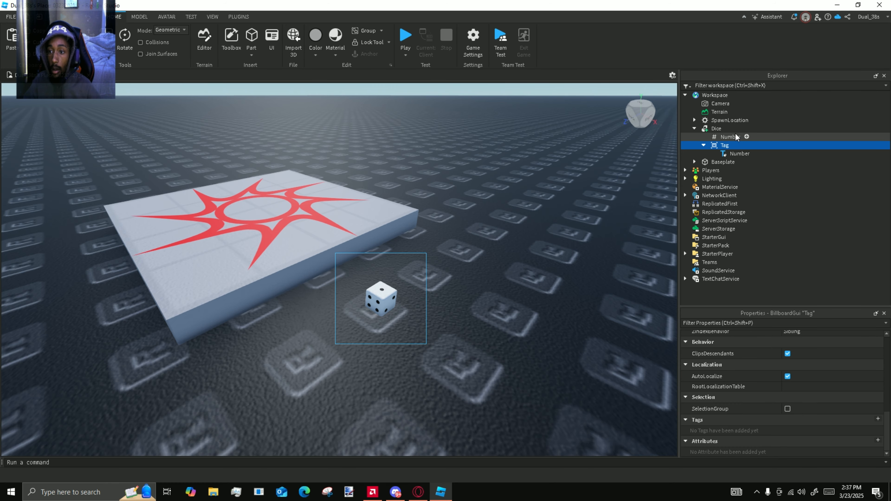
pyautogui.click(736, 134)
pyautogui.click(501, 234)
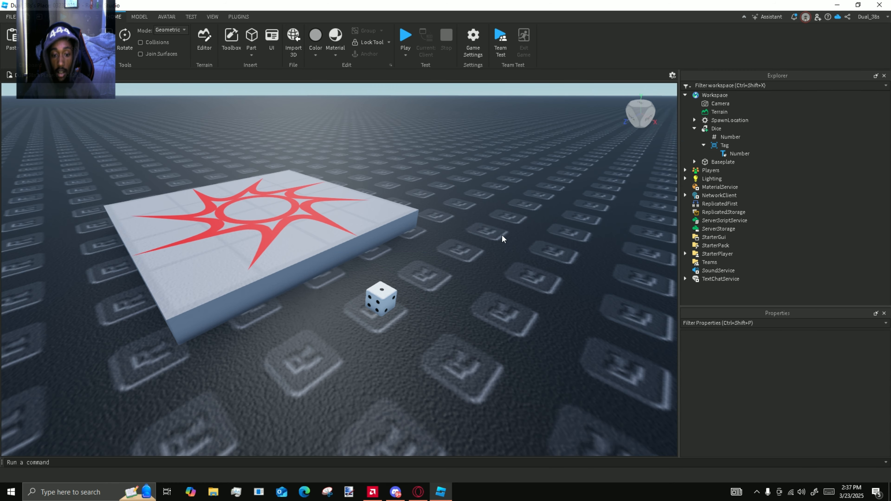
# - Move the Dice object from the Workspace into ReplicatedStorage
pyautogui.moveTo(501, 234); pyautogui.dragTo(501, 235, button='right')
pyautogui.scroll(4, 351, 268)
pyautogui.moveTo(350, 269); pyautogui.dragTo(403, 286)
pyautogui.press('f')
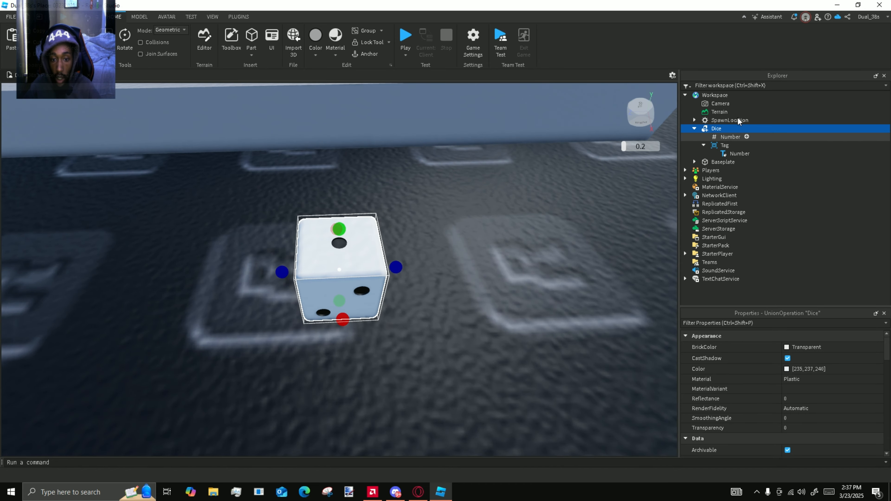
pyautogui.rightClick(719, 128)
pyautogui.click(729, 206)
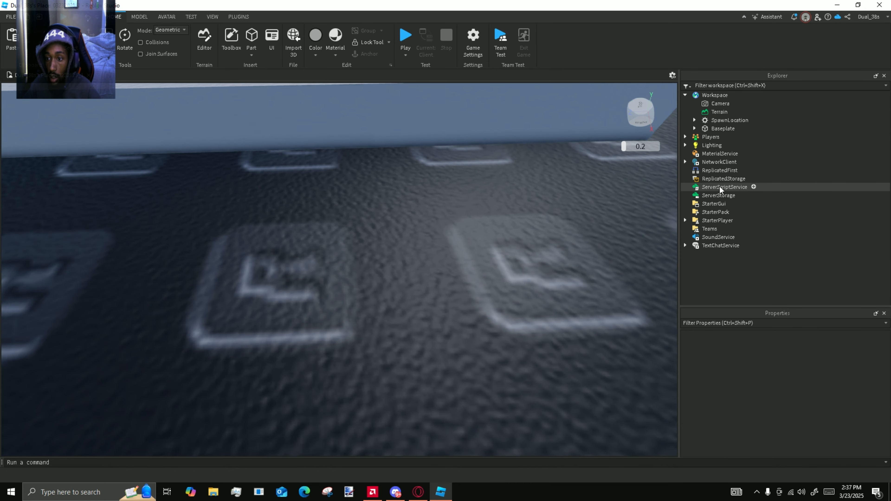
pyautogui.rightClick(720, 180)
pyautogui.click(755, 185)
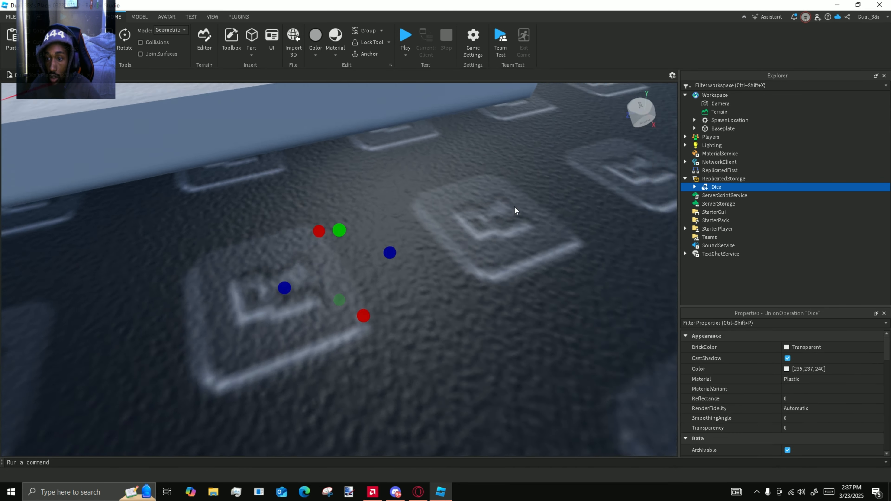
# - Paste a copy of the ReplicatedStorage Dice into the Workspace and reposition it on the baseplate
pyautogui.scroll(-8, 514, 207)
pyautogui.click(489, 207)
pyautogui.moveTo(488, 206); pyautogui.dragTo(491, 160, button='right')
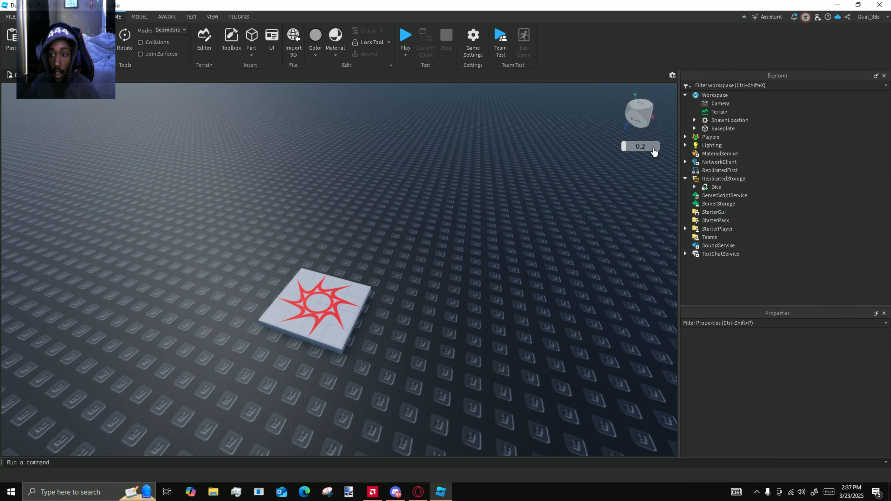
pyautogui.rightClick(712, 187)
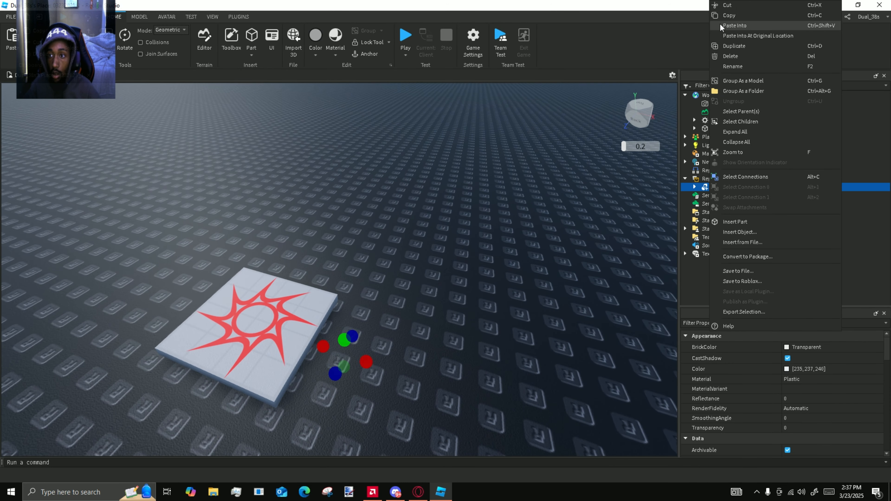
pyautogui.click(722, 16)
pyautogui.click(488, 227)
pyautogui.press('d')
pyautogui.click(709, 97)
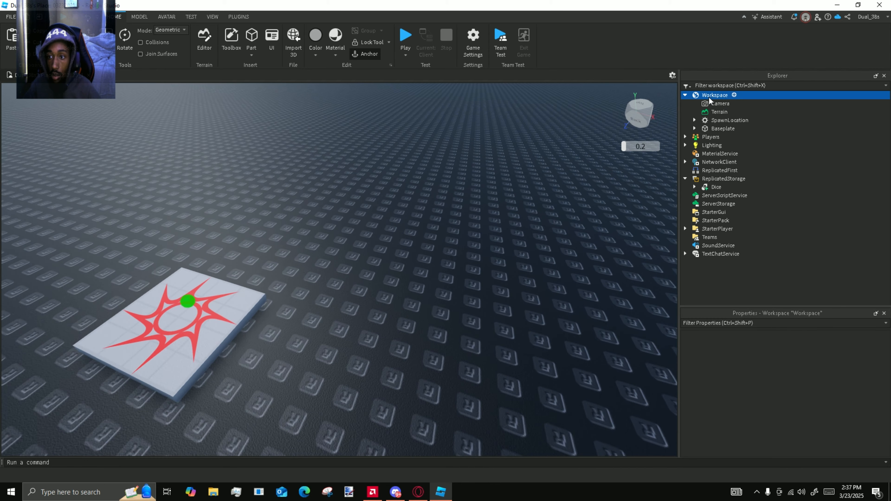
pyautogui.hotkey('ctrl', 'v')
pyautogui.press('f')
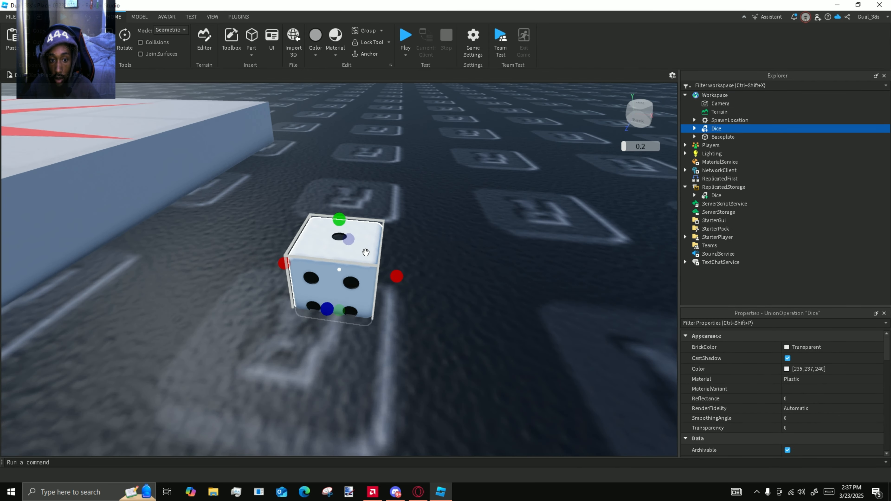
pyautogui.moveTo(366, 252); pyautogui.dragTo(547, 272)
pyautogui.press('f')
pyautogui.moveTo(547, 272); pyautogui.dragTo(604, 239, button='right')
# - Delete the Number value and the Tag billboard from the Workspace copy of the Dice
pyautogui.click(694, 129)
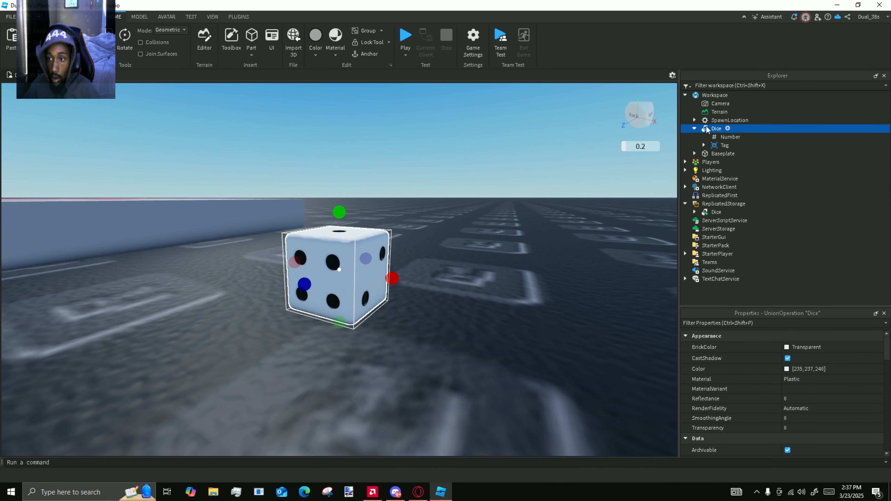
pyautogui.click(703, 145)
pyautogui.click(735, 147)
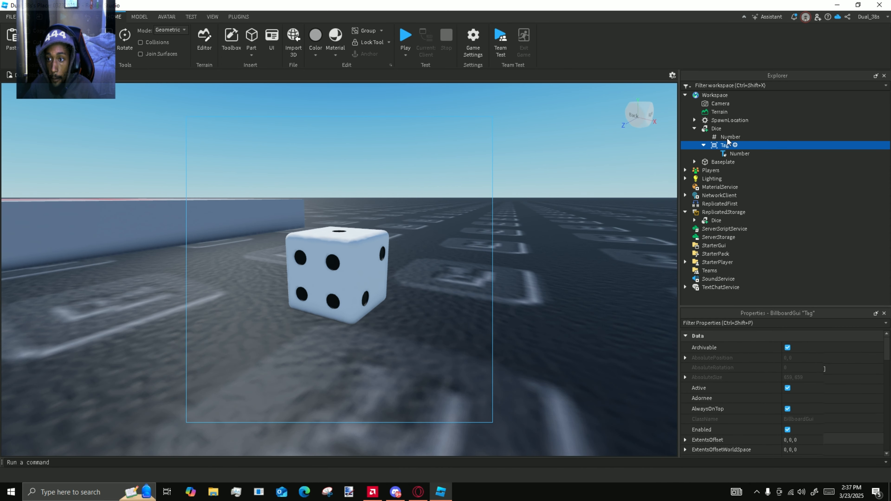
pyautogui.keyDown('ctrl'); pyautogui.click(727, 138); pyautogui.keyUp('ctrl')
pyautogui.press('Delete')
# - Rename the Workspace dice as Handle and shift it slightly across the baseplate
pyautogui.rightClick(716, 129)
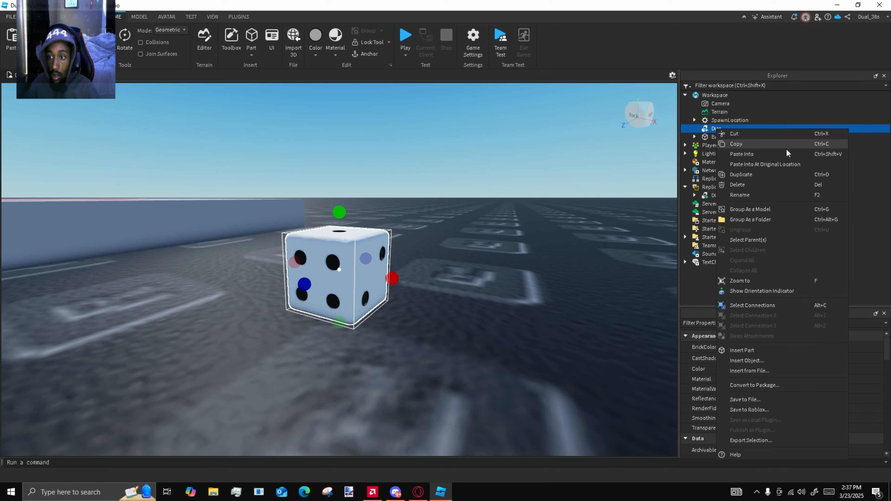
pyautogui.click(755, 193)
pyautogui.write('Handle')
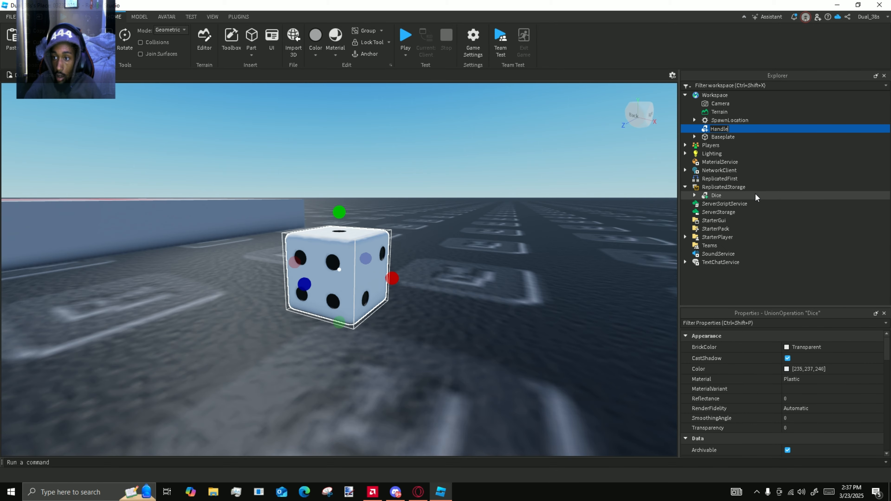
pyautogui.press('Return')
pyautogui.moveTo(430, 207); pyautogui.dragTo(412, 228, button='right')
pyautogui.moveTo(367, 287); pyautogui.dragTo(434, 311)
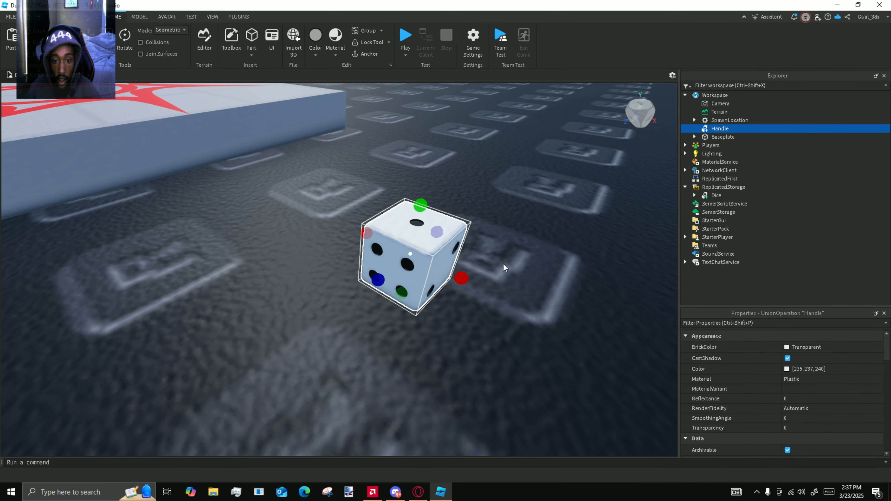
pyautogui.moveTo(503, 263); pyautogui.dragTo(571, 225, button='right')
pyautogui.click(238, 16)
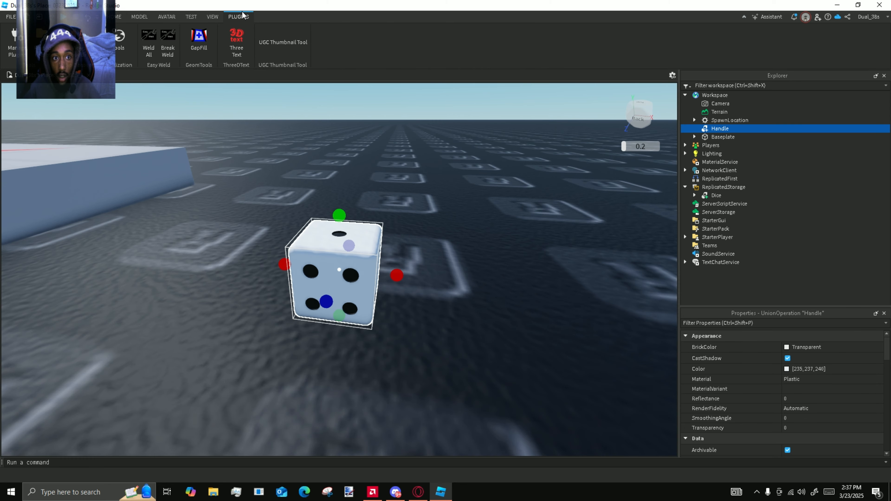
pyautogui.moveTo(113, 15); pyautogui.dragTo(282, 0)
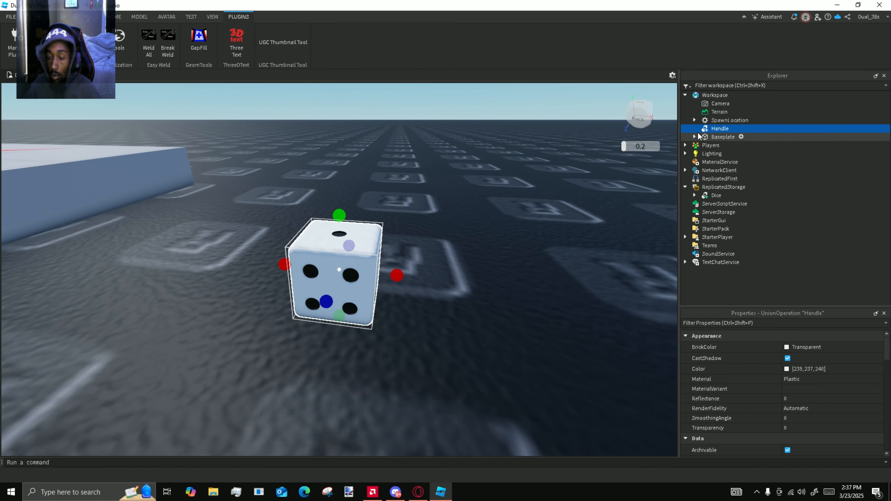
# - Insert a Tool object into the Workspace and rename it as Dice
pyautogui.click(734, 94)
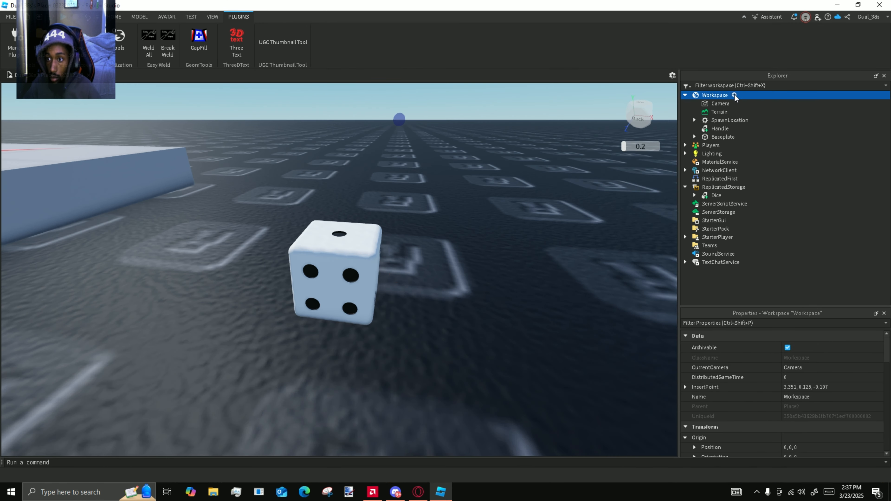
pyautogui.write('tool')
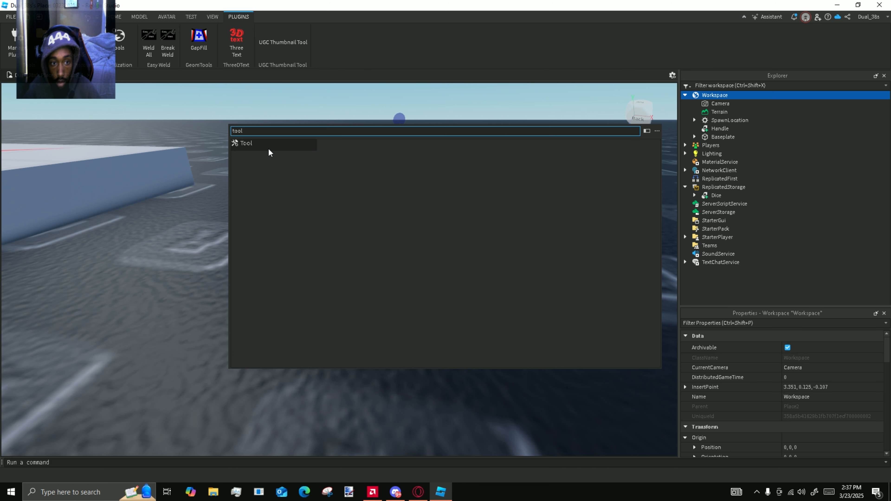
pyautogui.click(268, 148)
pyautogui.rightClick(783, 130)
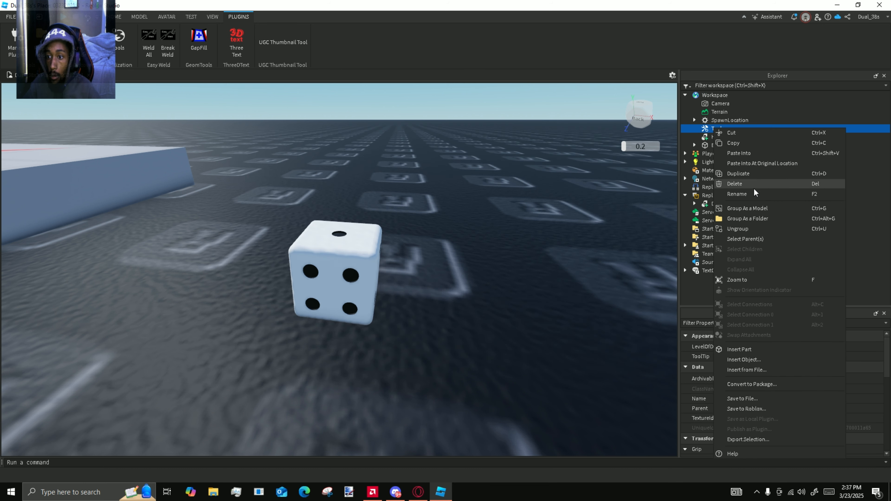
pyautogui.click(753, 193)
pyautogui.write('Dice')
pyautogui.press('Return')
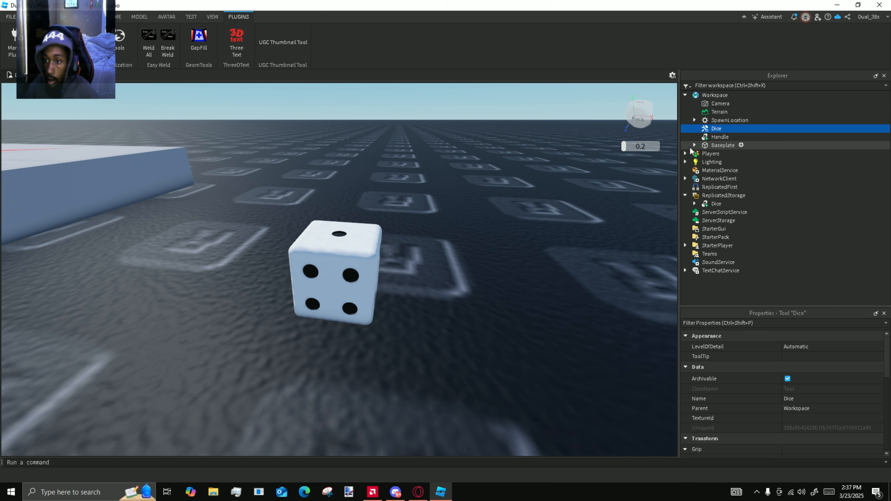
# - Place the Dice tool with the Handle inside it in StarterPack, and turn off its CanBeDropped property
pyautogui.moveTo(721, 137); pyautogui.dragTo(741, 237)
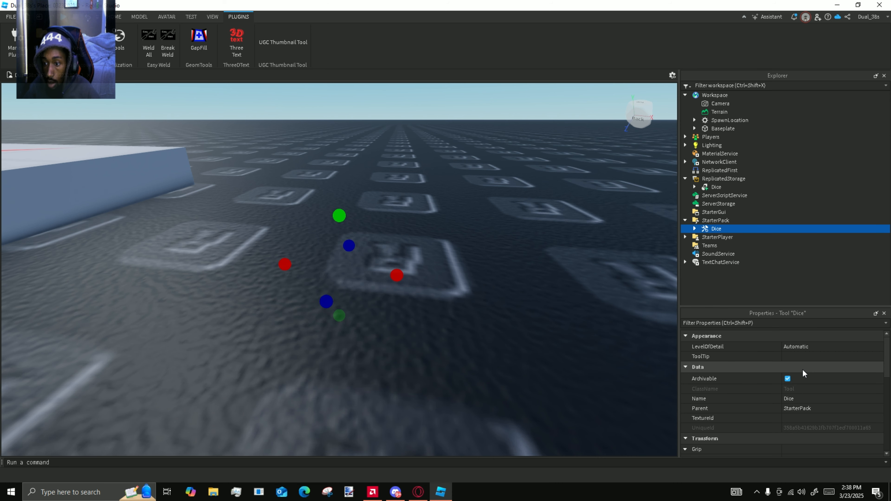
pyautogui.scroll(-5, 797, 398)
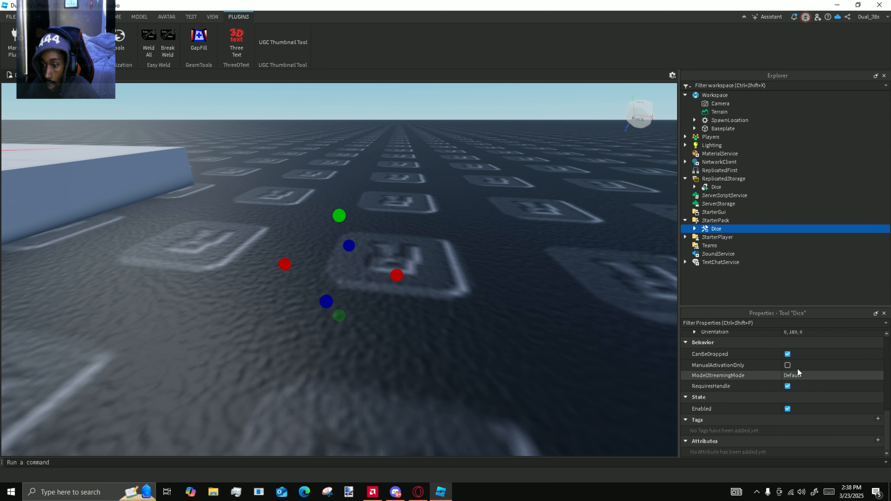
pyautogui.click(787, 354)
pyautogui.click(496, 271)
# - Playtest the game by equipping the Dice tool and checking it in the character's hand, and stop the test
pyautogui.moveTo(496, 271); pyautogui.dragTo(432, 135, button='right')
pyautogui.scroll(-4, 432, 135)
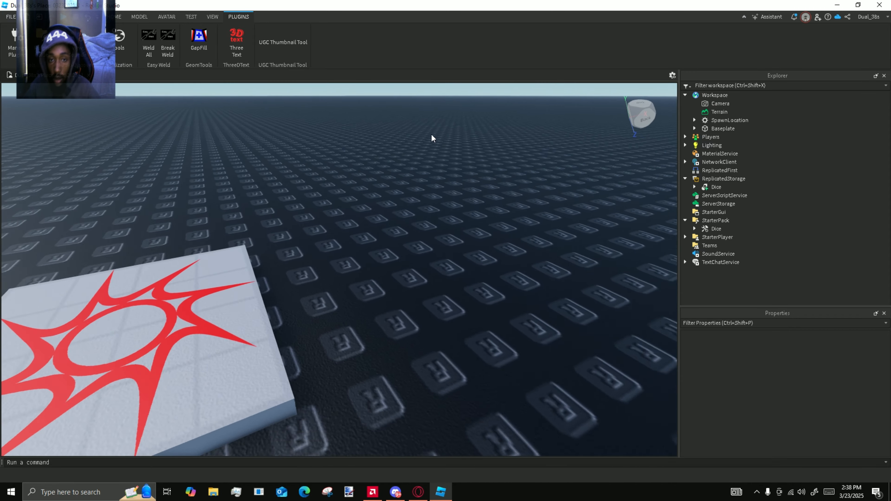
pyautogui.scroll(-3, 432, 135)
pyautogui.scroll(2, 432, 135)
pyautogui.click(116, 17)
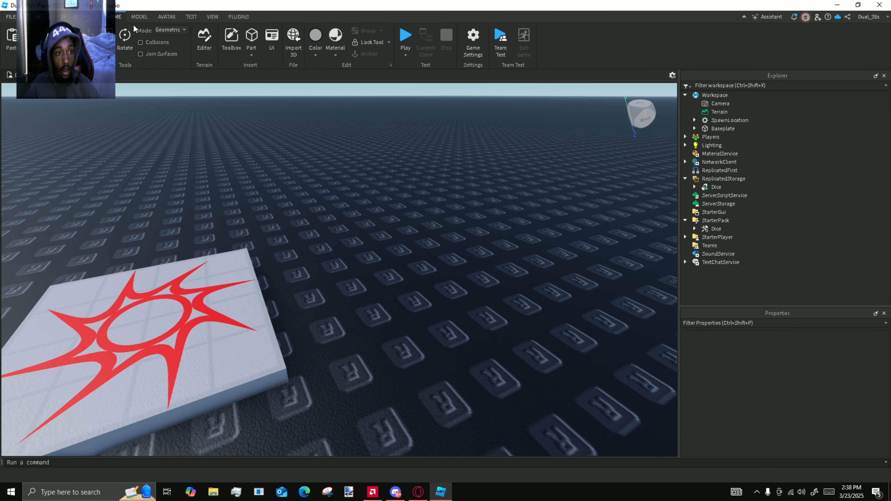
pyautogui.click(405, 36)
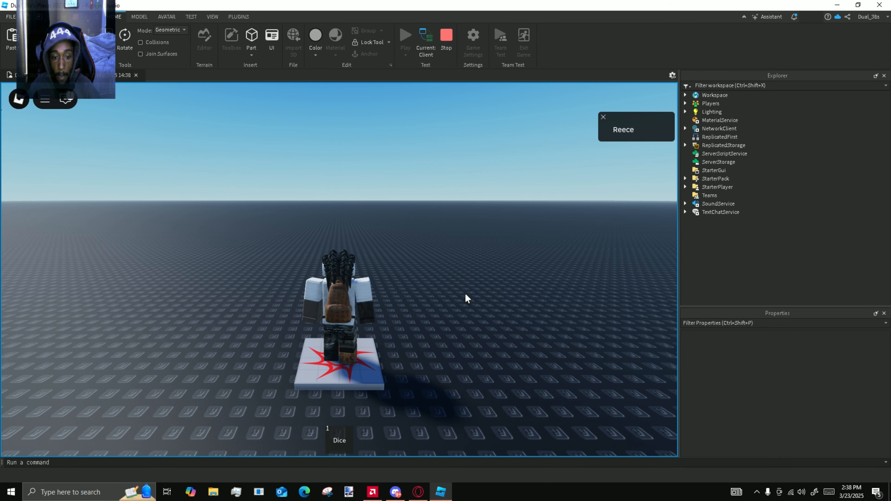
pyautogui.press('1')
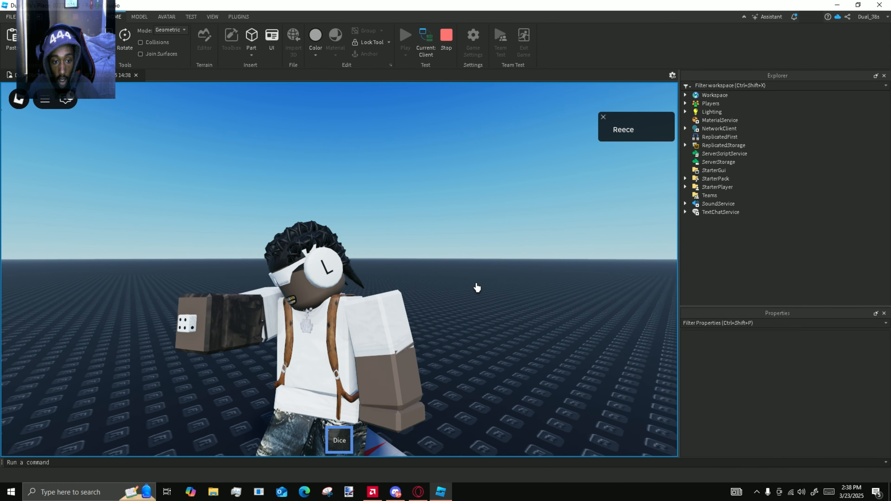
pyautogui.moveTo(476, 284); pyautogui.dragTo(469, 275, button='right')
pyautogui.scroll(-5, 477, 284)
pyautogui.scroll(5, 476, 284)
pyautogui.press('1')
pyautogui.press('1')
pyautogui.hotkey('shift', 'F5')
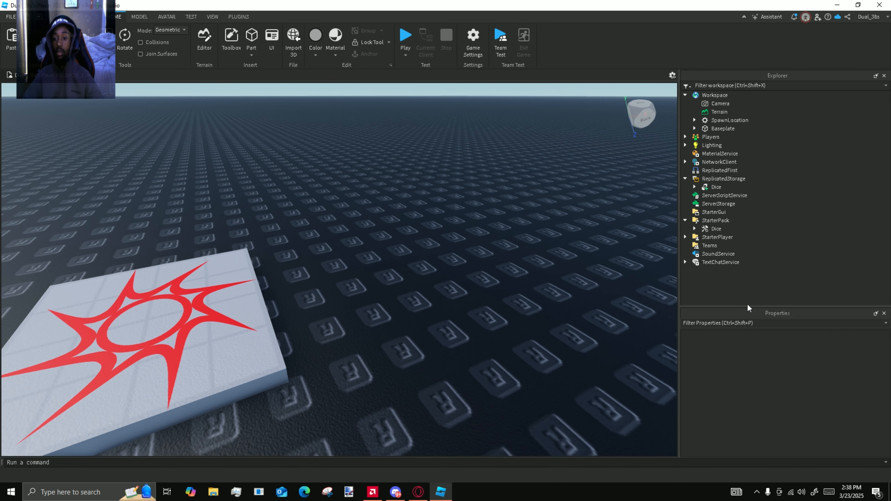
# - Insert a Script into the Dice tool in StarterPack
pyautogui.click(694, 228)
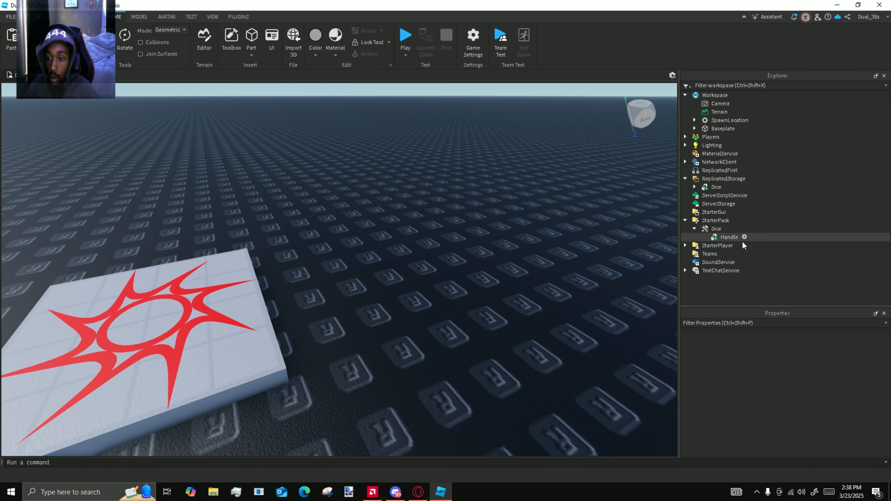
pyautogui.click(716, 237)
pyautogui.click(716, 229)
pyautogui.click(728, 228)
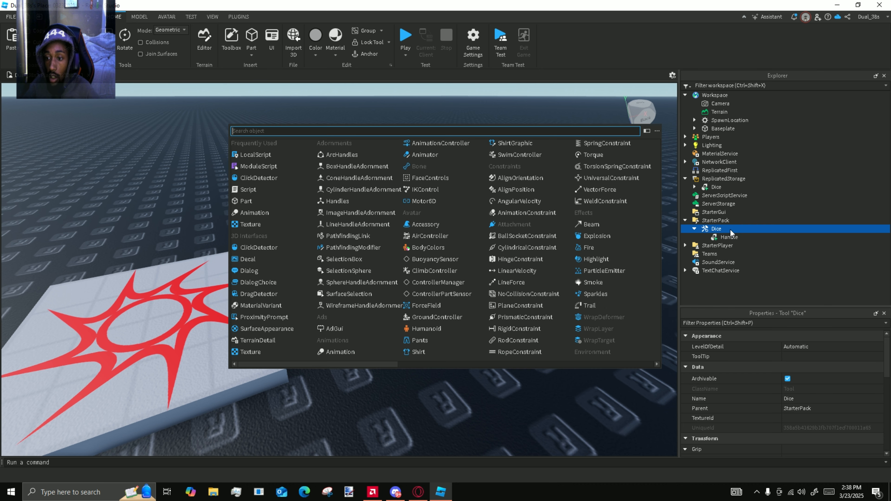
pyautogui.write('sc')
pyautogui.click(262, 156)
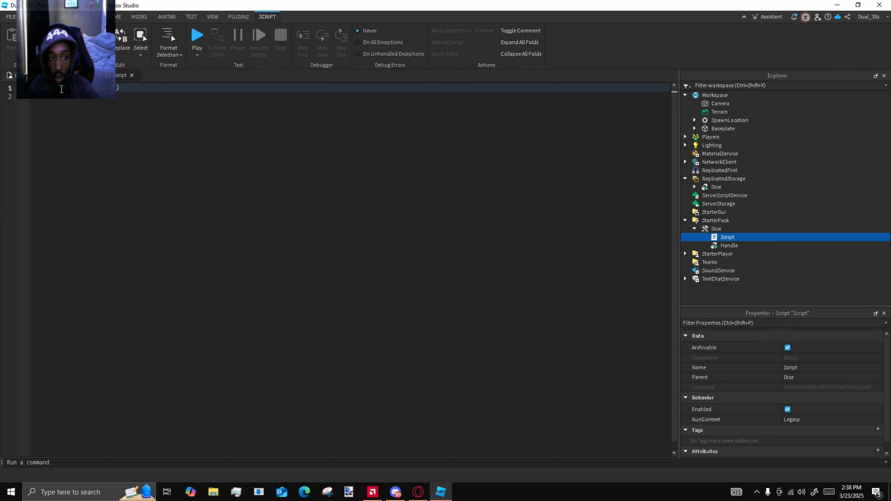
# - Clear the default code from the new script and leave blank lines at its start
pyautogui.hotkey('ctrl', 'a')
pyautogui.press('BackSpace')
pyautogui.press('Return')
pyautogui.press('Return')
pyautogui.press('Return')
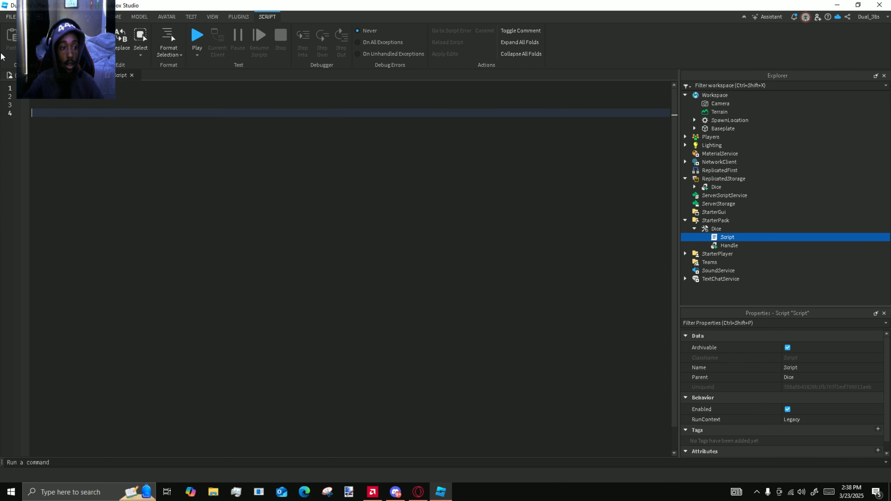
# - Declare the tool variable in the script with local Tool = script.Parent, leaving blank lines around it
pyautogui.click(712, 228)
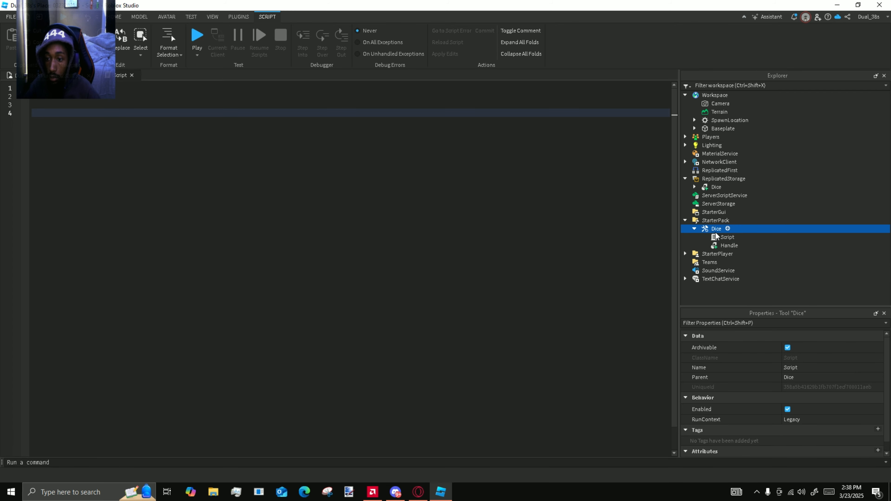
pyautogui.click(42, 77)
pyautogui.click(110, 75)
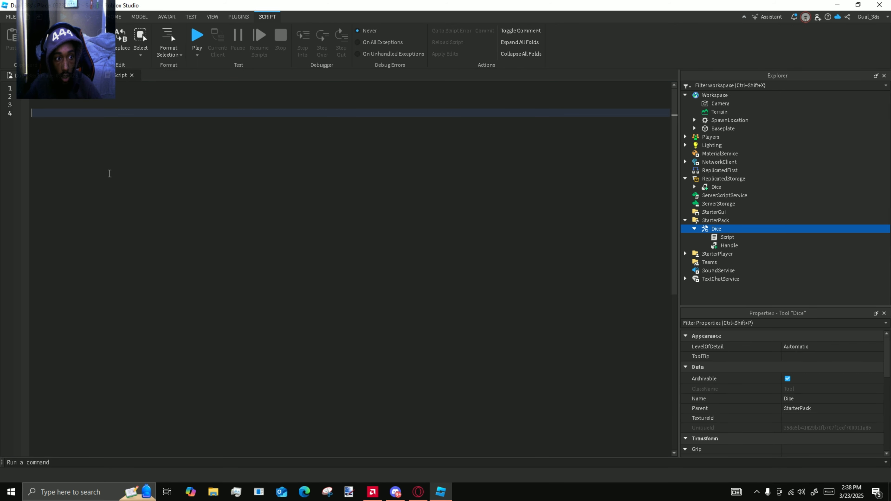
pyautogui.press('Return')
pyautogui.press('Return')
pyautogui.write('l')
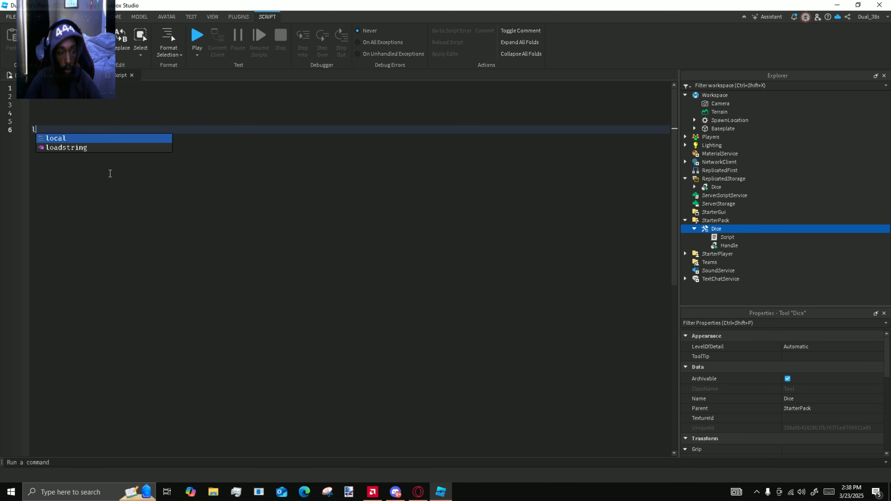
pyautogui.write('ocal Tool =')
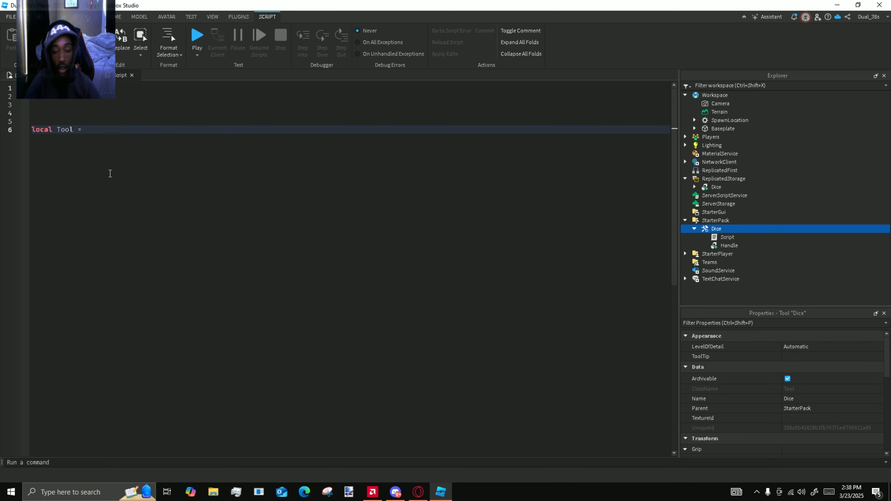
pyautogui.write(' script.Parent')
pyautogui.press('Return')
pyautogui.press('Return')
pyautogui.press('Return')
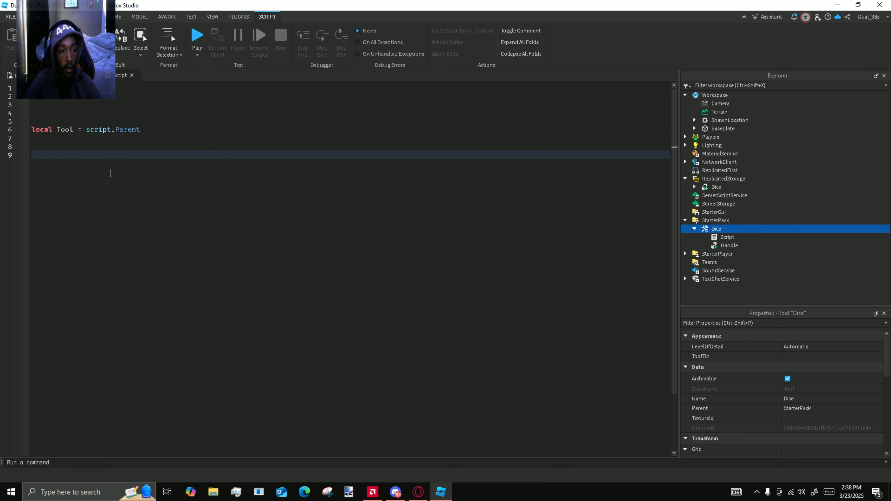
# - Connect an empty anonymous function to the tool's Activated event with Tool.Activated:Connect(function())
pyautogui.write('Tool.A')
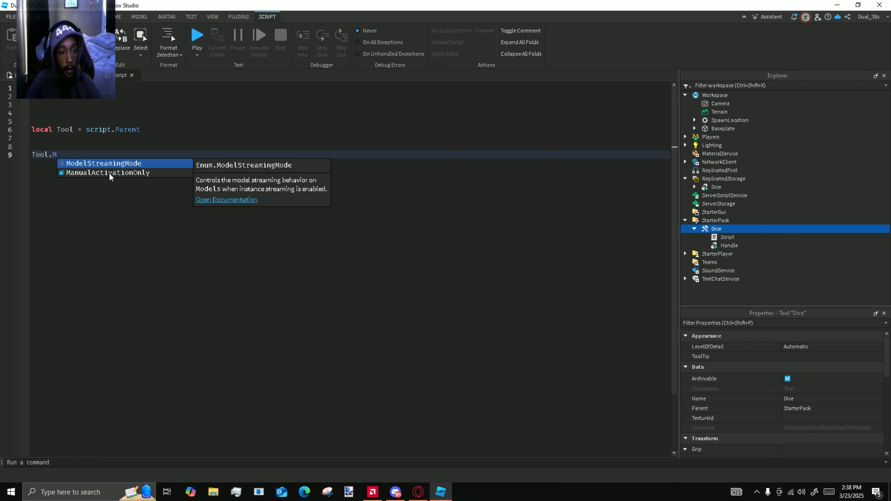
pyautogui.press('Escape')
pyautogui.write('ctivated:Connect(function(')
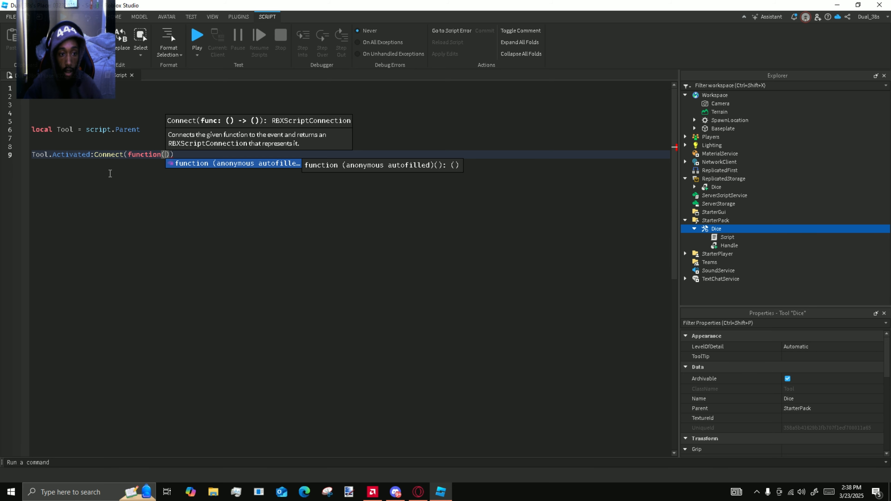
pyautogui.press('Return')
pyautogui.press('Return')
pyautogui.press('Return')
# - Declare a cooldown variable below the Tool variable with local CD = false
pyautogui.click(72, 140)
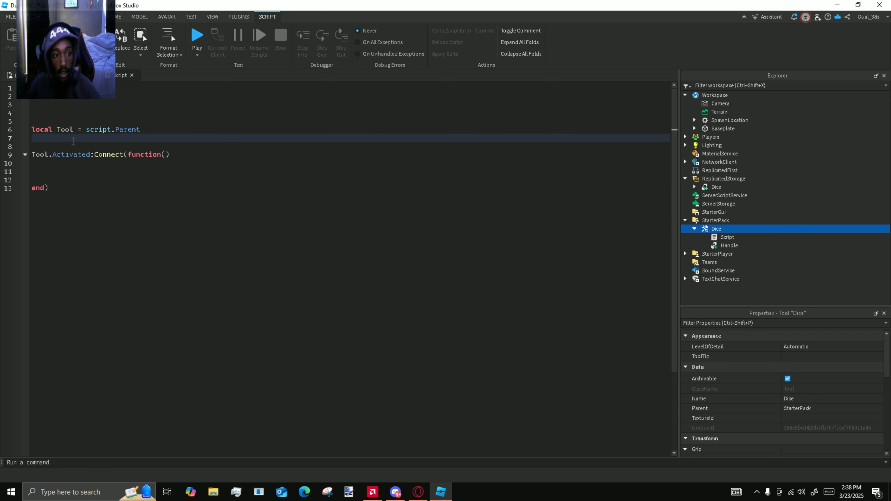
pyautogui.write('local ')
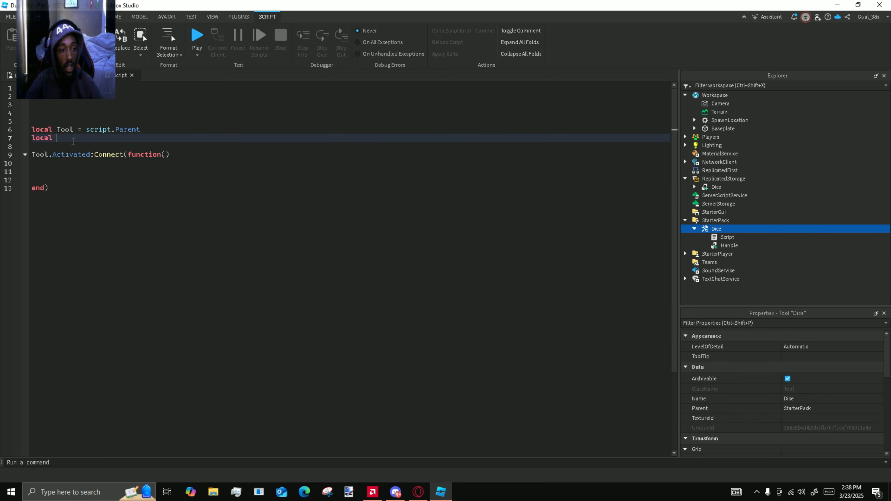
pyautogui.write('CD = false')
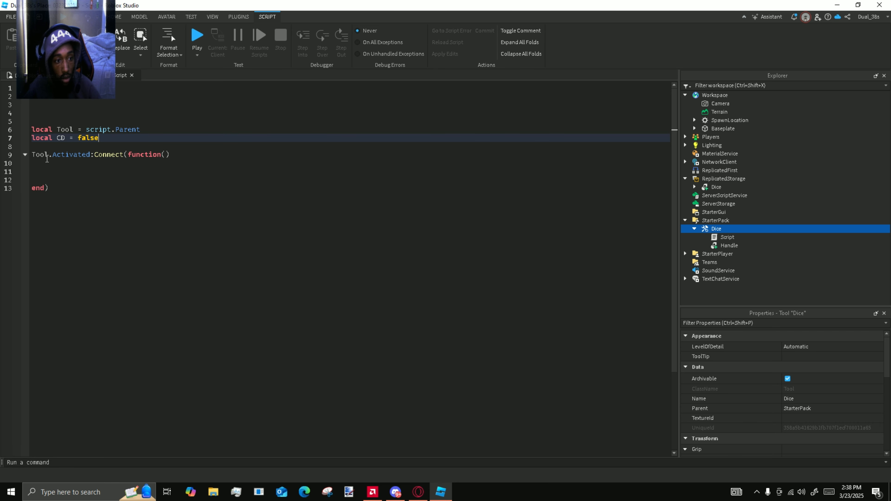
# - Add an if CD = false then block inside the Activated function
pyautogui.click(59, 171)
pyautogui.write('if')
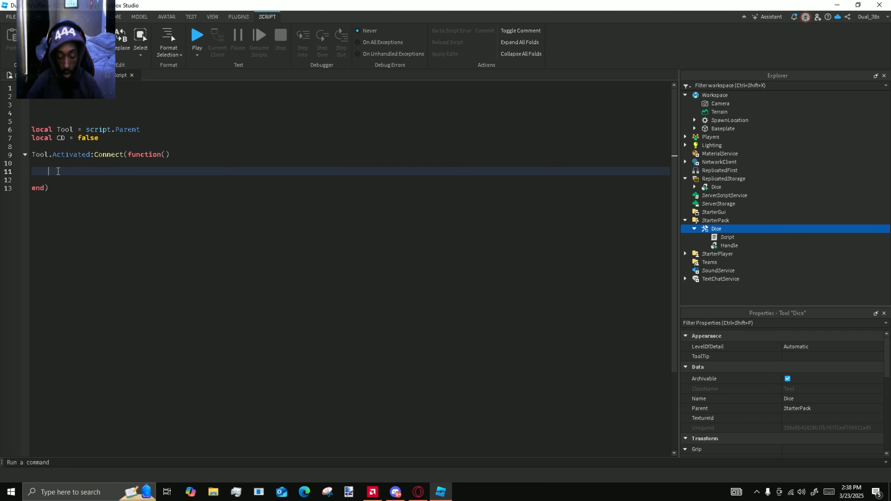
pyautogui.write(' CD = false then')
pyautogui.press('Return')
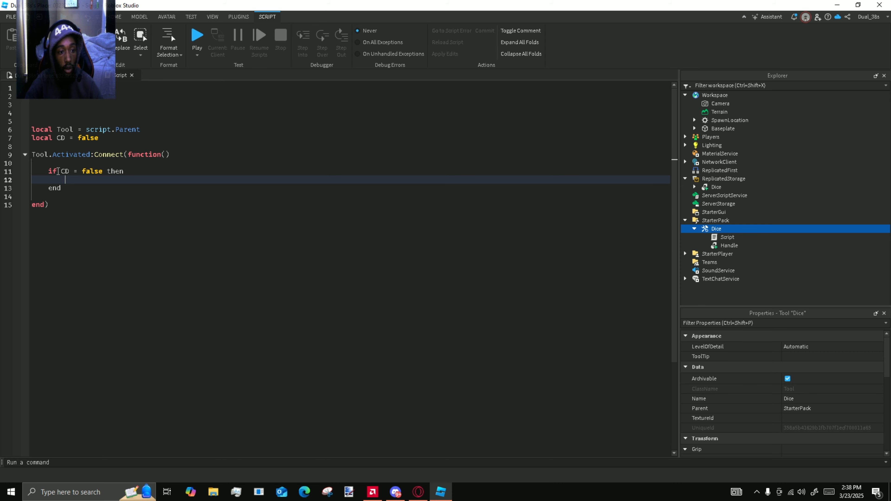
# - Set CD = true inside the if block and leave blank lines below it
pyautogui.write('CD -')
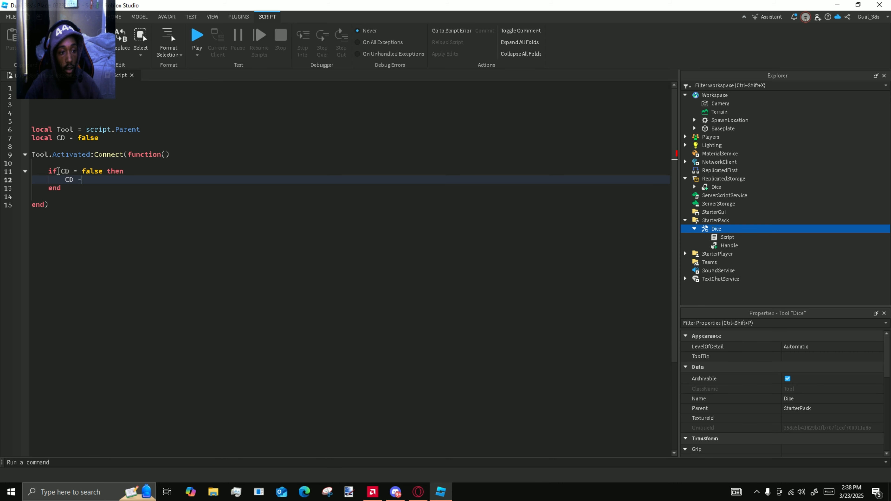
pyautogui.press('BackSpace')
pyautogui.write('= ty')
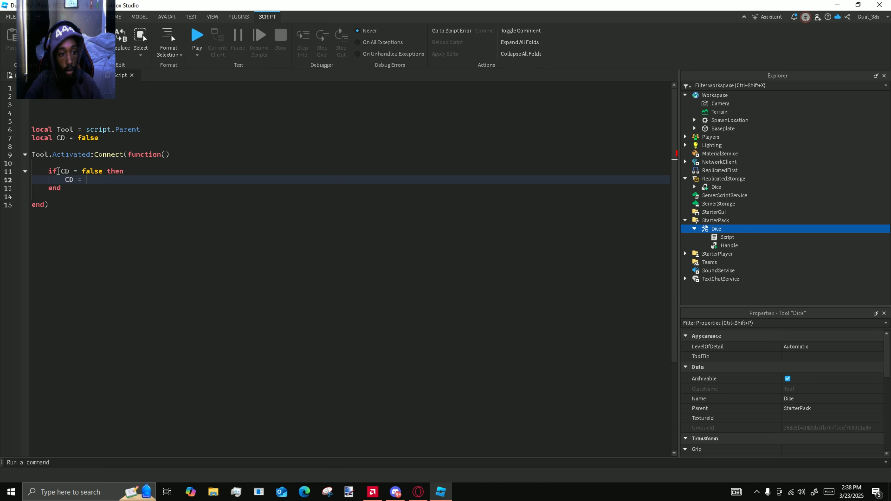
pyautogui.press('BackSpace')
pyautogui.write('rue')
pyautogui.press('Return')
pyautogui.press('Return')
pyautogui.press('Return')
pyautogui.press('Return')
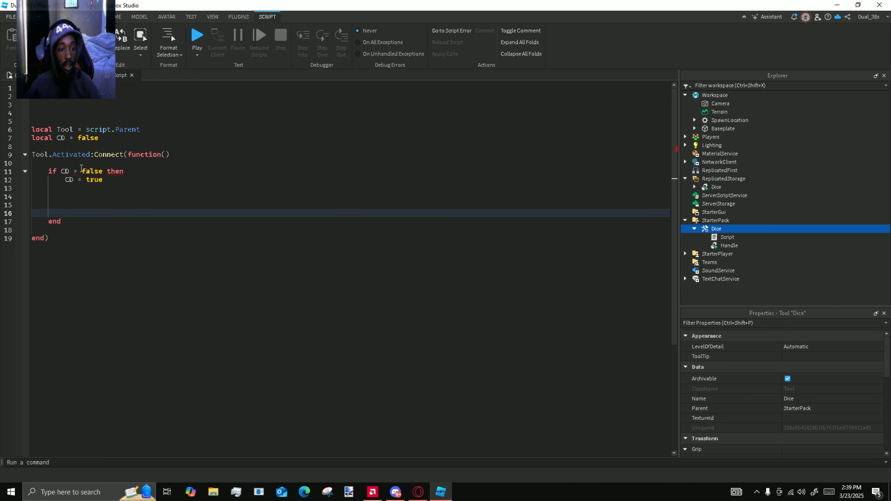
# - Correct the if condition to use the comparison operator, CD == false
pyautogui.click(101, 173)
pyautogui.write('=')
pyautogui.click(111, 197)
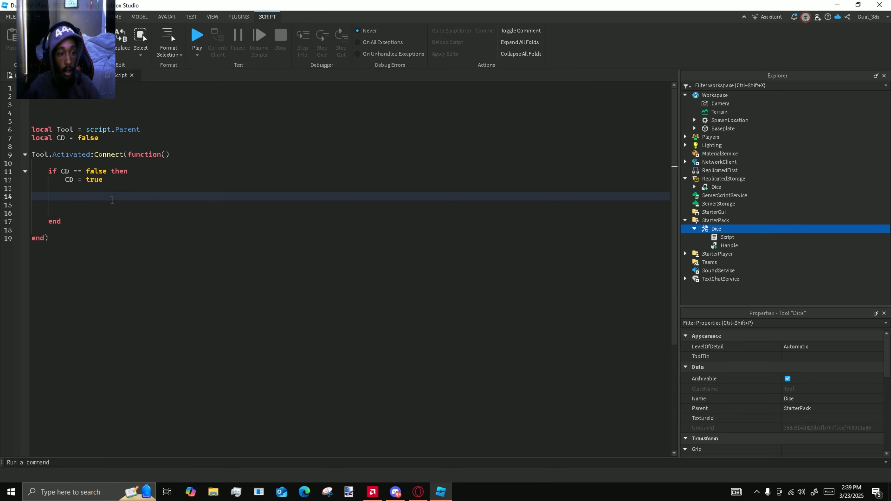
# - Insert an Animation object into the Dice tool's Script and return to the blank line in the if block
pyautogui.click(10, 74)
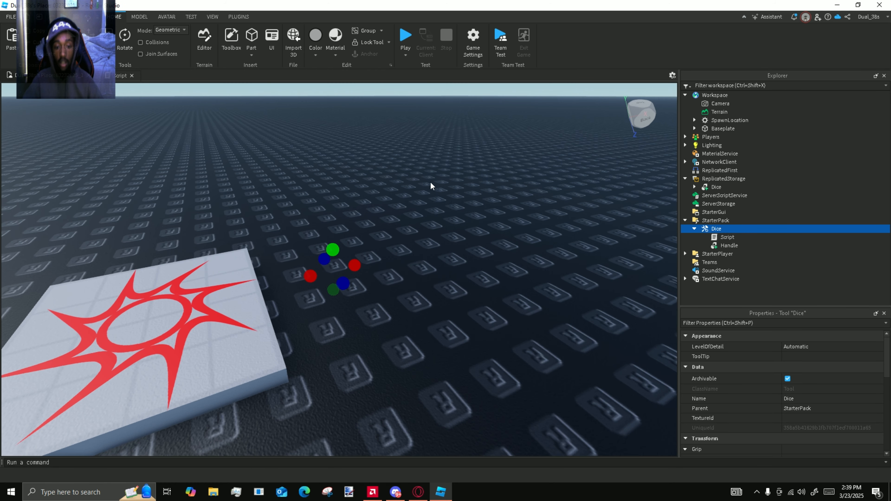
pyautogui.click(118, 74)
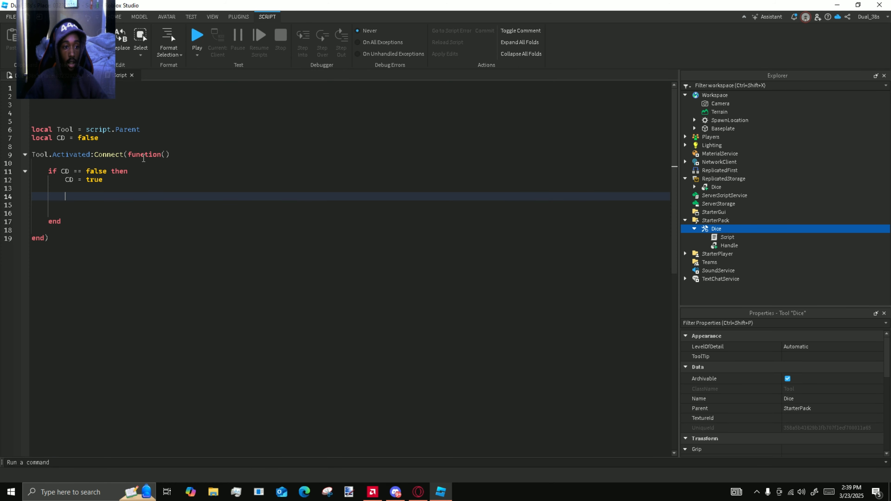
pyautogui.click(741, 238)
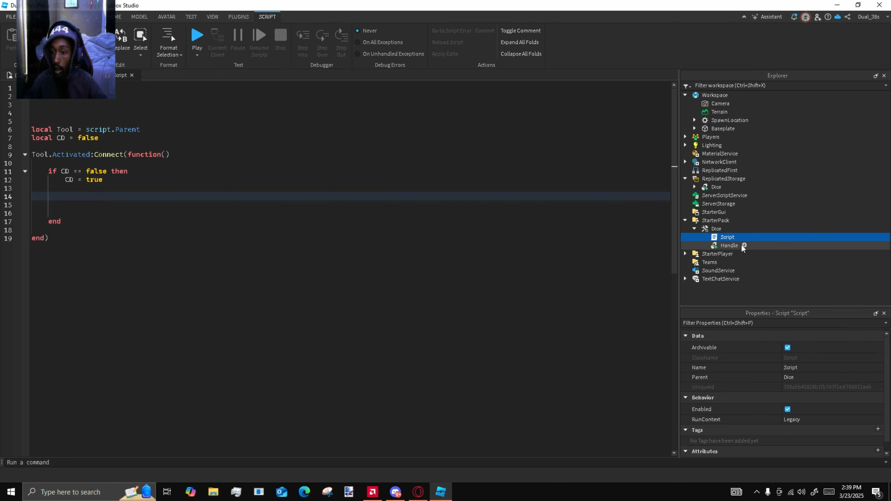
pyautogui.click(741, 237)
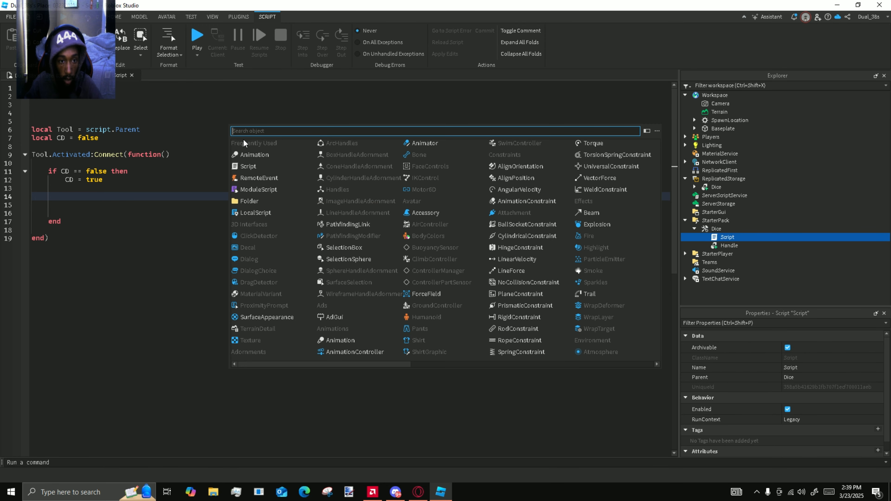
pyautogui.write('an')
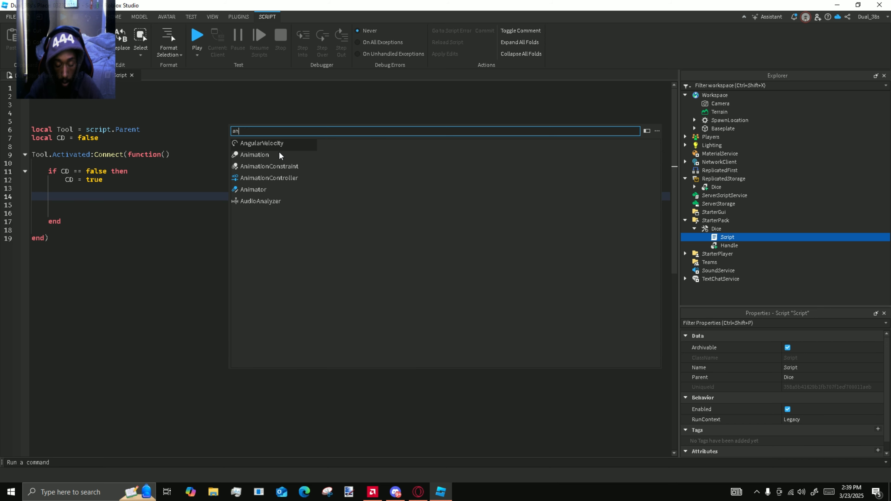
pyautogui.click(285, 155)
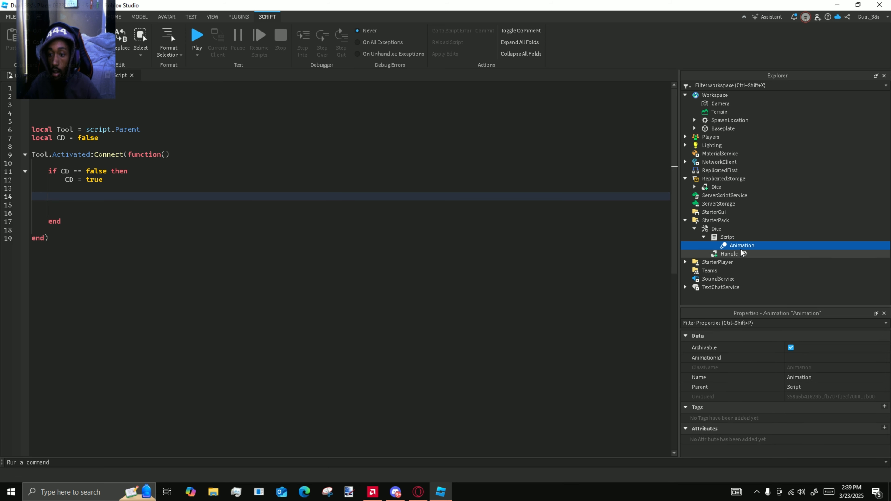
pyautogui.click(725, 238)
pyautogui.click(123, 197)
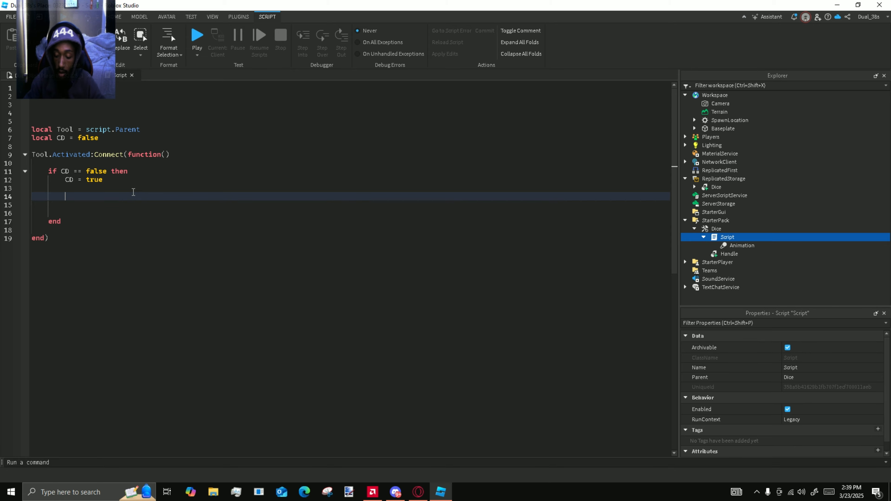
# - Insert a ScreenGui containing a Frame into StarterGui, and move the Frame to about 661 px from the right edge and 317 px from the bottom
pyautogui.click(31, 75)
pyautogui.scroll(-3, 404, 224)
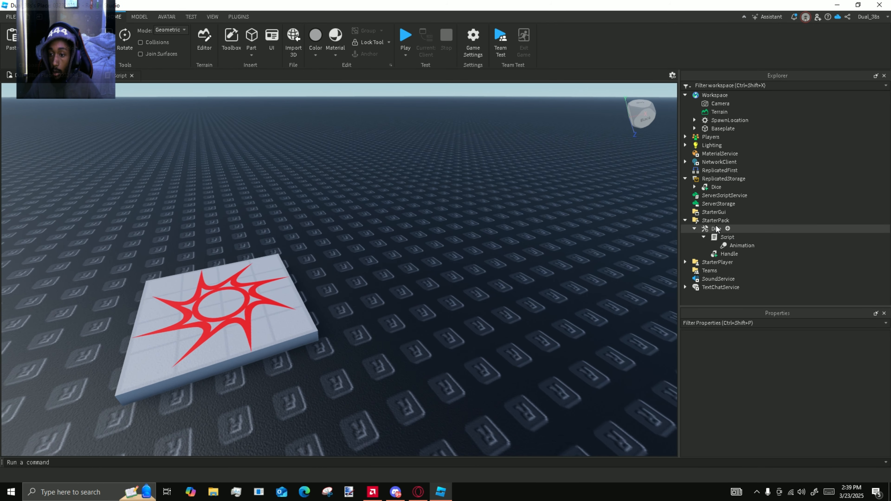
pyautogui.click(721, 213)
pyautogui.click(732, 212)
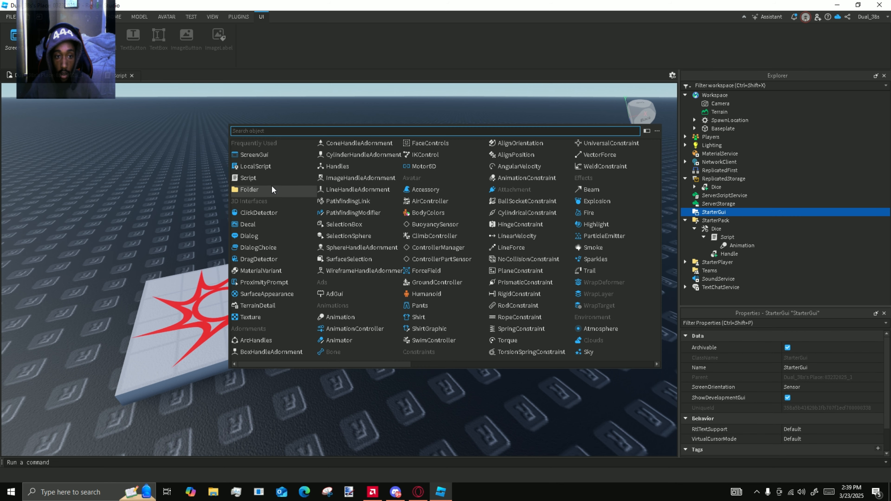
pyautogui.click(274, 157)
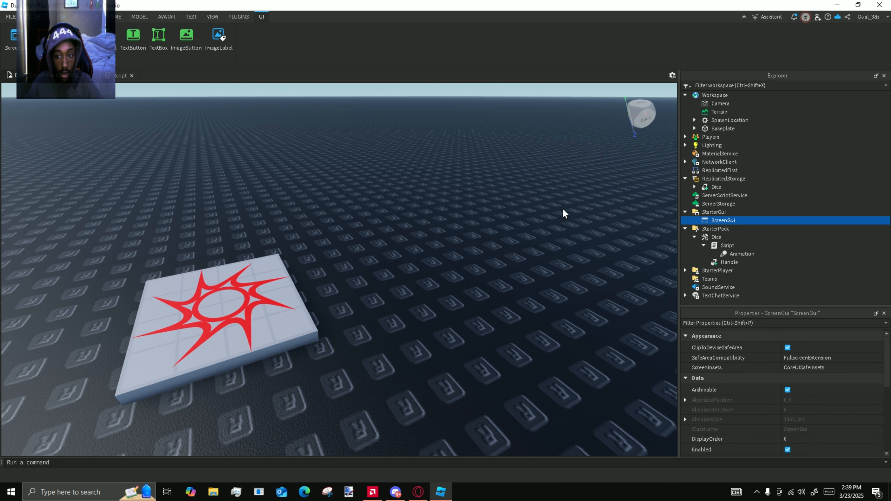
pyautogui.click(743, 221)
pyautogui.click(274, 155)
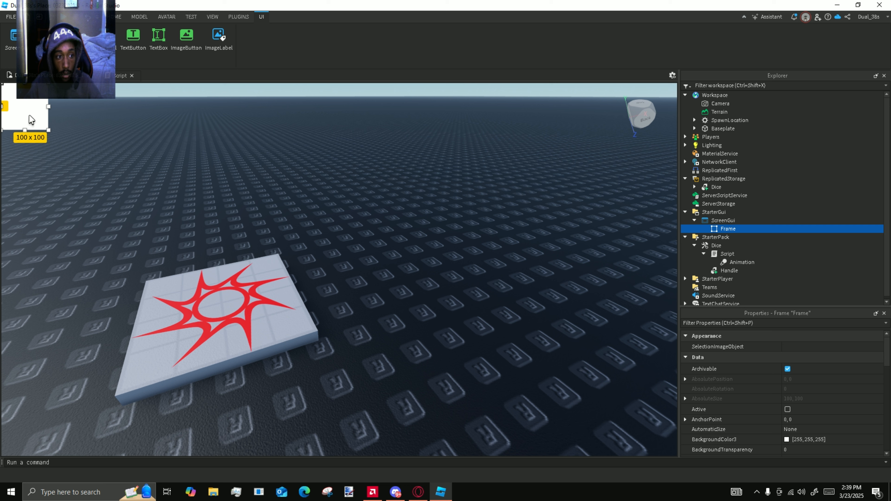
pyautogui.moveTo(31, 119); pyautogui.dragTo(353, 298)
# - Set the Frame's X size to scale 1 and offset 0
pyautogui.click(742, 323)
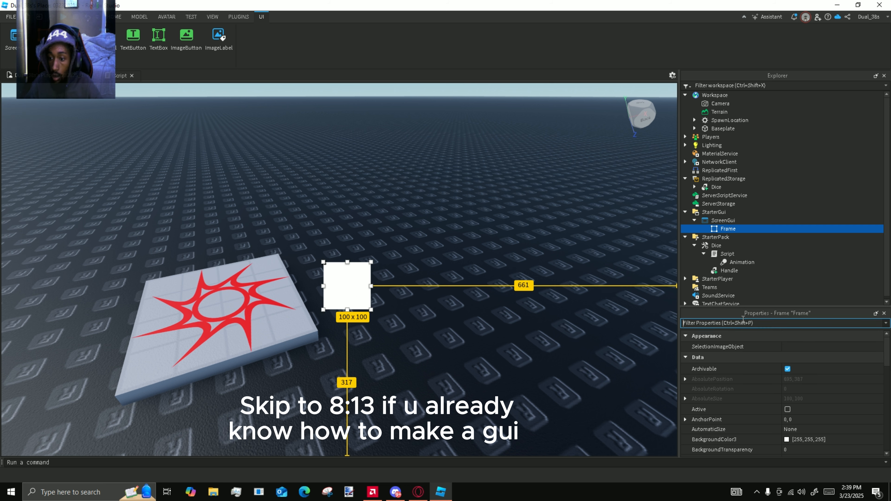
pyautogui.write('size')
pyautogui.click(685, 376)
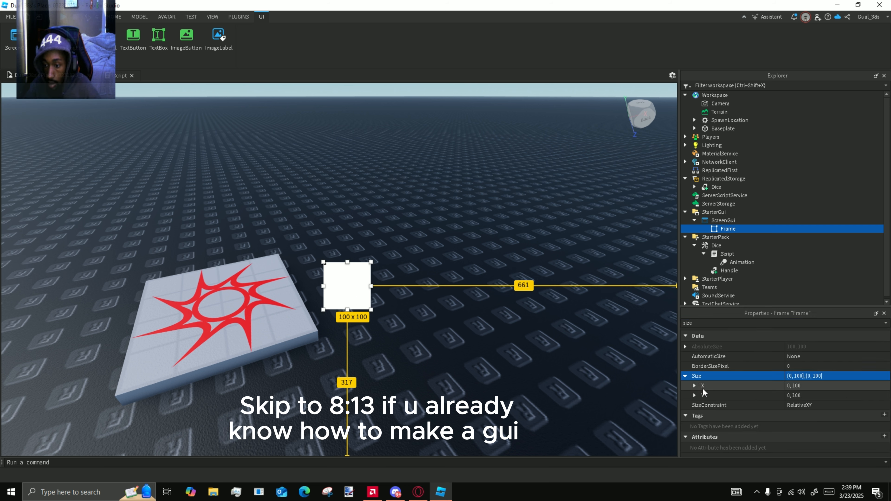
pyautogui.click(694, 386)
pyautogui.click(694, 415)
pyautogui.click(808, 395)
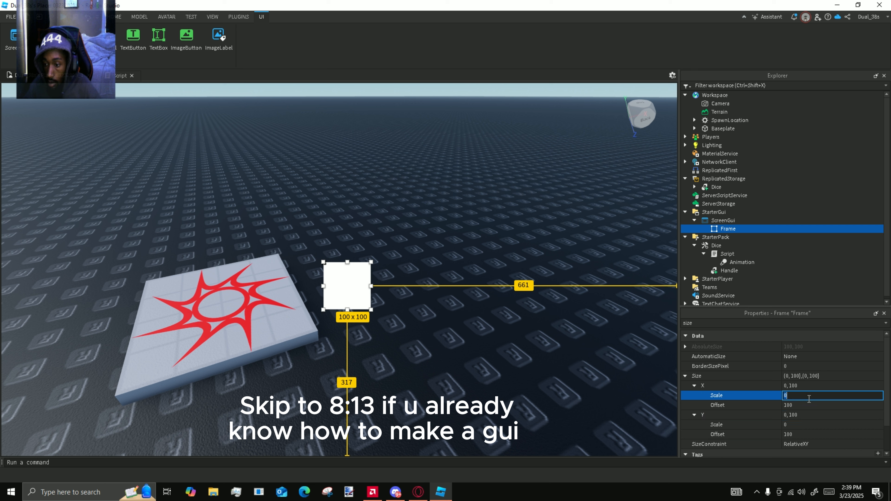
pyautogui.write('1')
pyautogui.click(800, 406)
pyautogui.write('0')
pyautogui.press('Return')
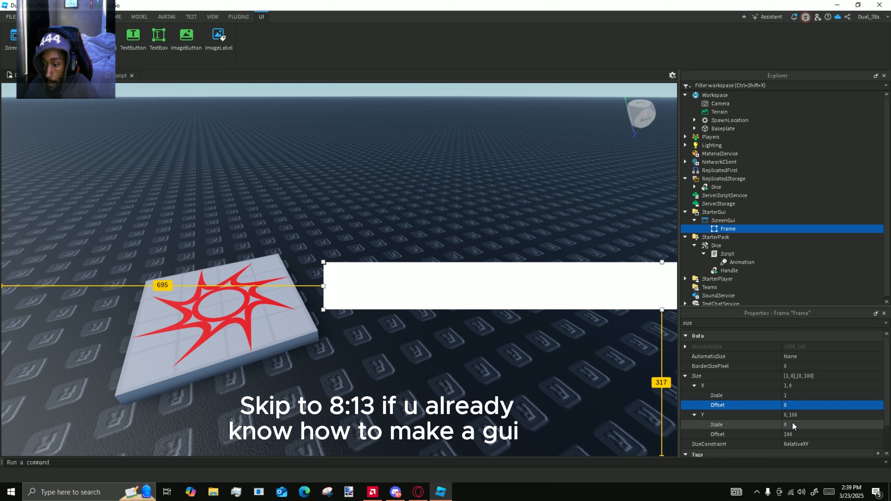
# - Set the Frame's Y size to scale 1 and offset 0
pyautogui.click(793, 425)
pyautogui.write('1')
pyautogui.click(800, 434)
pyautogui.write('0')
pyautogui.press('Return')
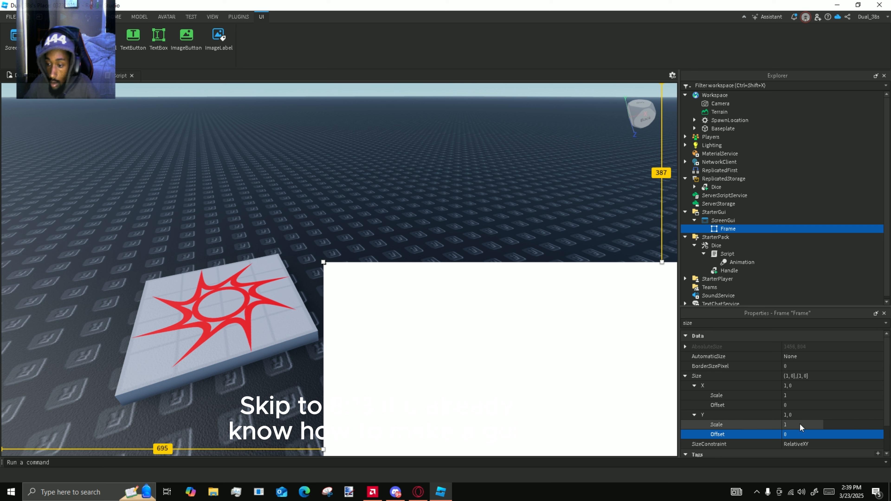
# - Set the Frame's X and Y size scale to 0.1, and resize it to about 297 x 119 px, 47 px above the screen's lower edge
pyautogui.click(800, 425)
pyautogui.write('0.1')
pyautogui.press('Return')
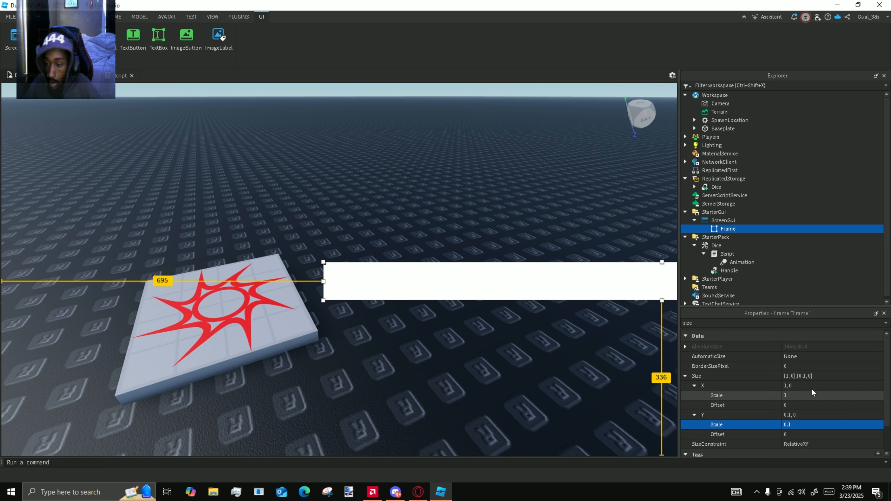
pyautogui.click(800, 395)
pyautogui.write('0.1')
pyautogui.press('Return')
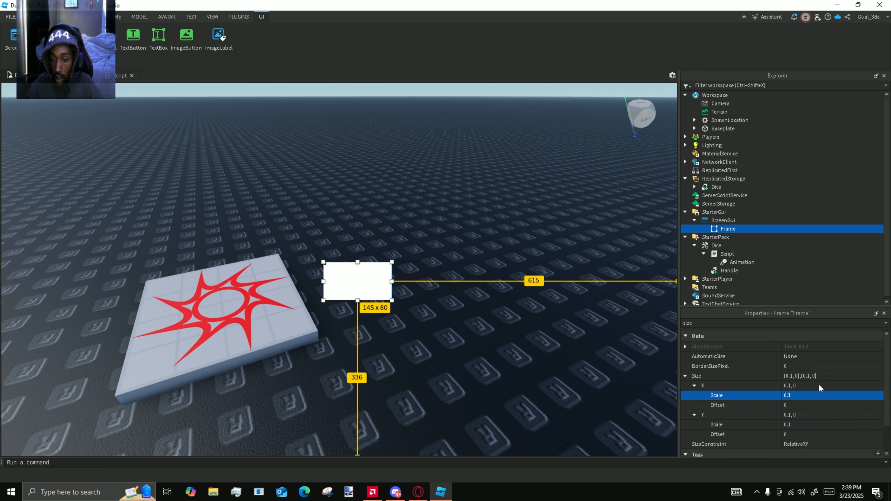
pyautogui.moveTo(392, 282); pyautogui.dragTo(426, 390)
pyautogui.moveTo(388, 354); pyautogui.dragTo(366, 395)
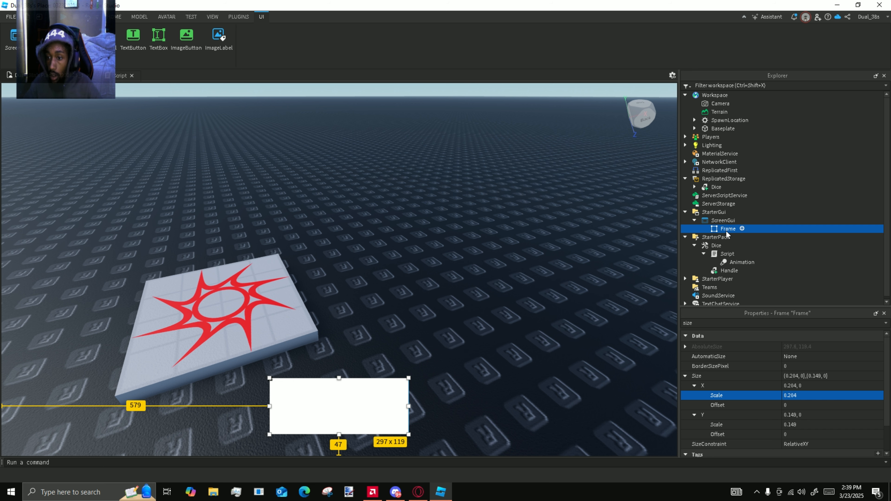
# - Insert a TextButton into the Frame
pyautogui.click(742, 229)
pyautogui.write('at')
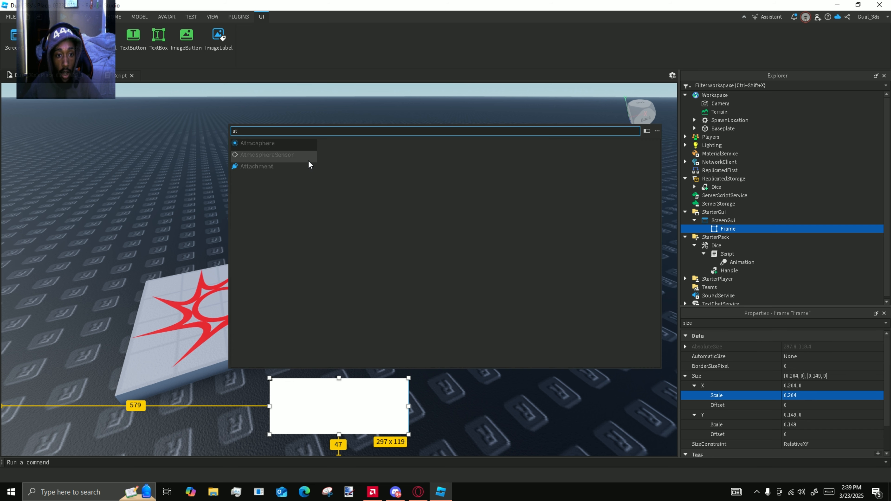
pyautogui.press('BackSpace')
pyautogui.press('BackSpace')
pyautogui.write('te')
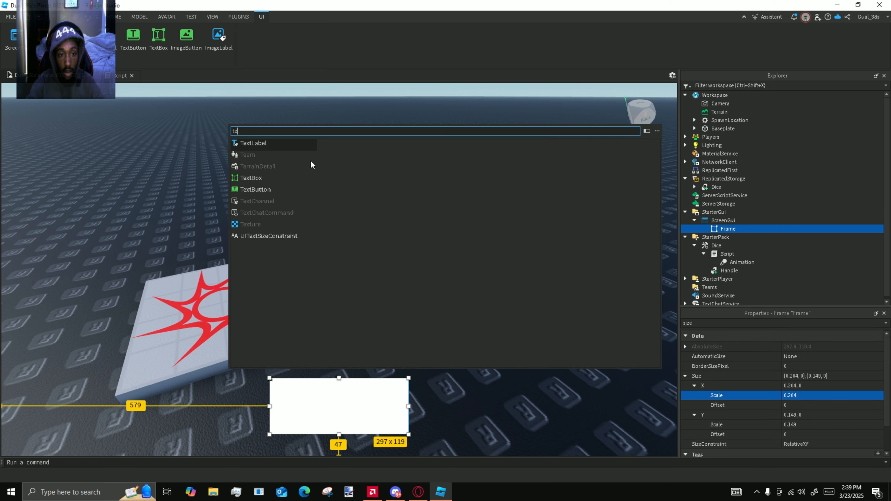
pyautogui.write('xt')
pyautogui.click(259, 166)
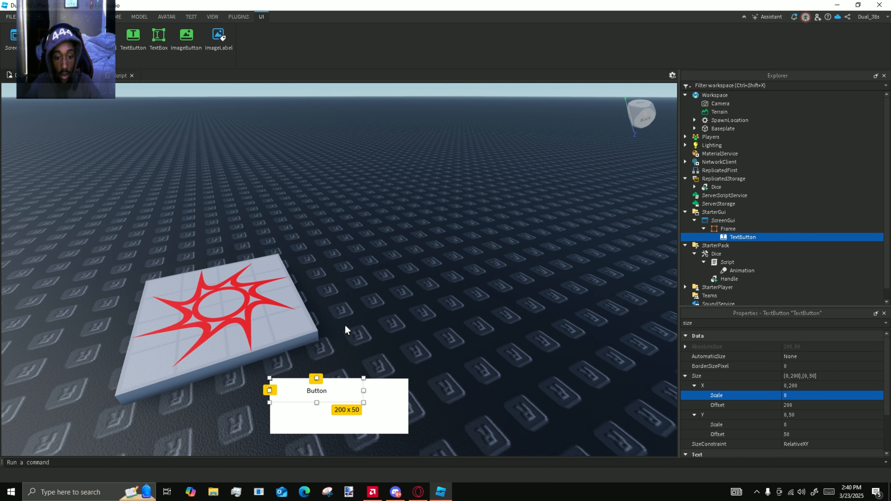
# - Replace the TextButton's label text with 1
pyautogui.doubleClick(330, 391)
pyautogui.press('BackSpace')
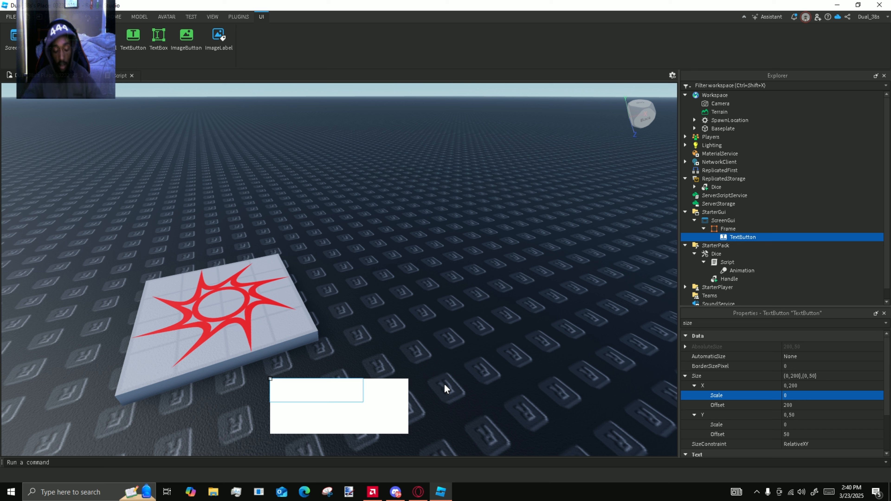
pyautogui.write('1')
pyautogui.press('Return')
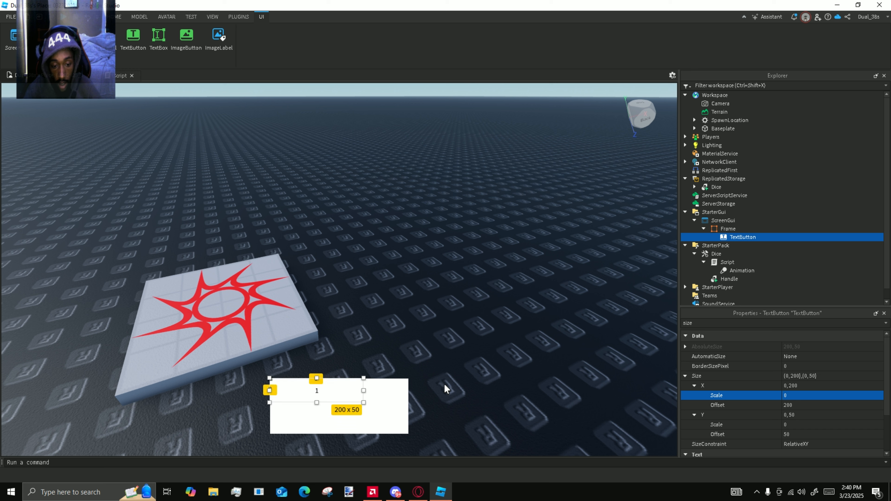
# - Clear the property filter and set the Frame's BackgroundTransparency to 1
pyautogui.click(733, 230)
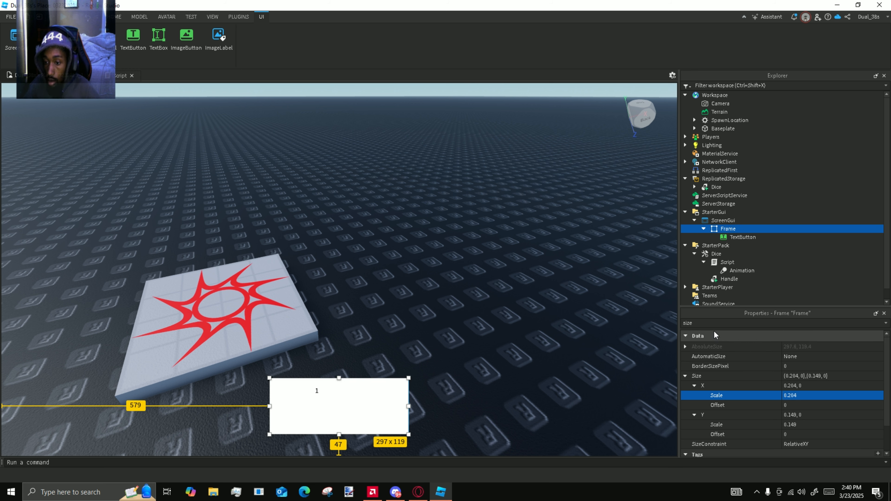
pyautogui.press('BackSpace')
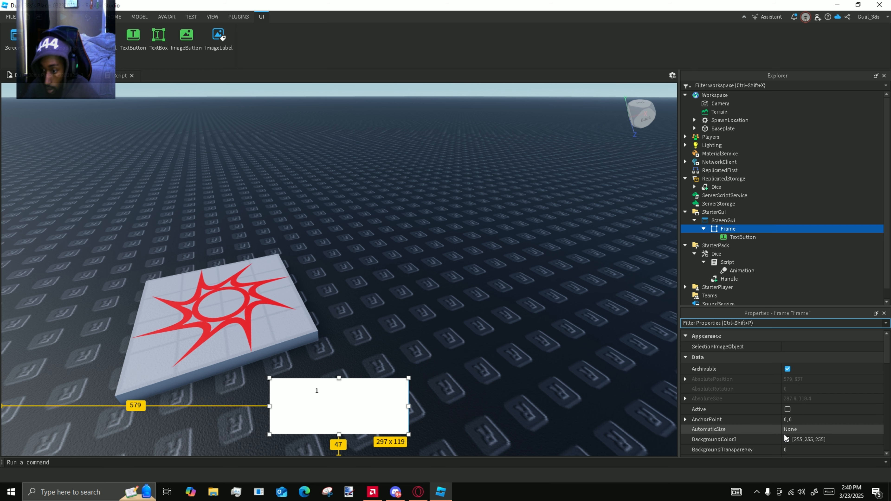
pyautogui.click(794, 450)
pyautogui.write('1')
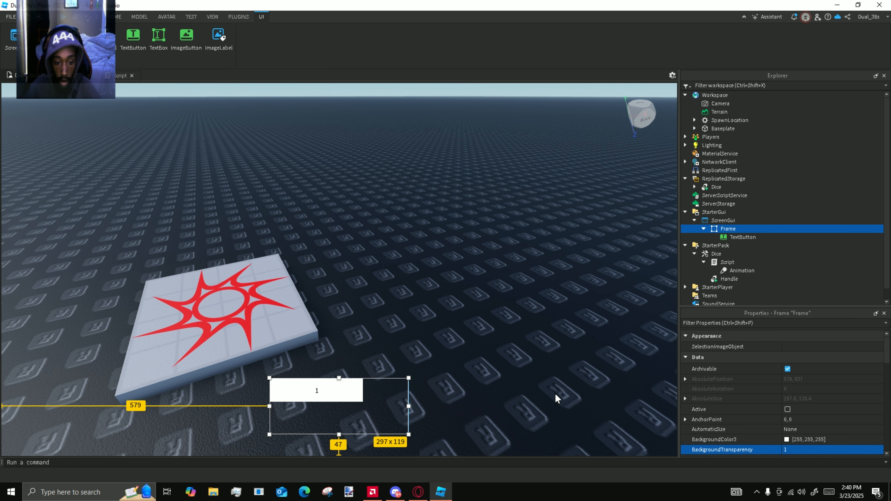
# - Shift the TextButton slightly inward from the Frame's upper-left corner and insert a UICorner into it
pyautogui.click(336, 400)
pyautogui.click(762, 237)
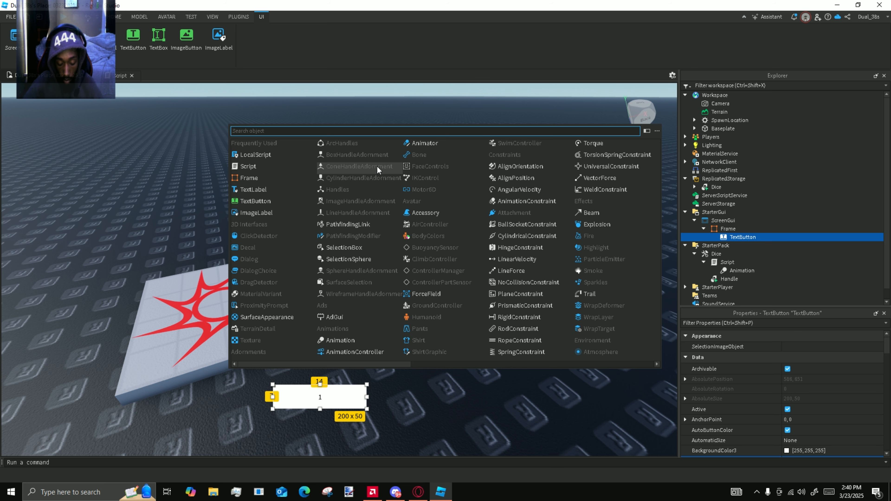
pyautogui.write('uicorner')
pyautogui.click(255, 163)
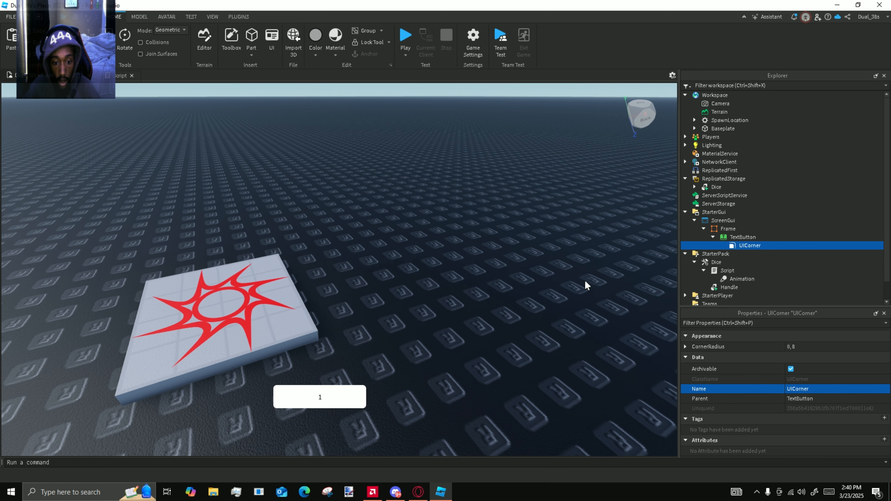
# - Set the UICorner's CornerRadius to scale 0.1 and offset 0
pyautogui.doubleClick(732, 347)
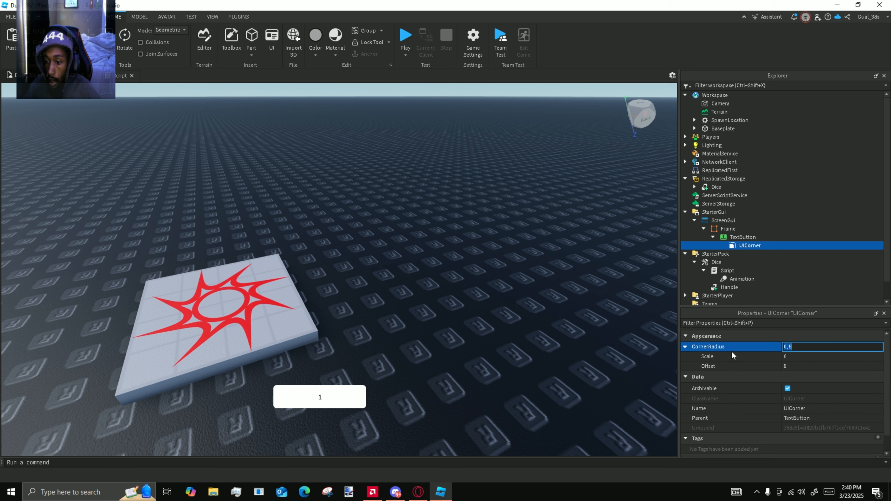
pyautogui.click(796, 358)
pyautogui.write('1')
pyautogui.click(794, 365)
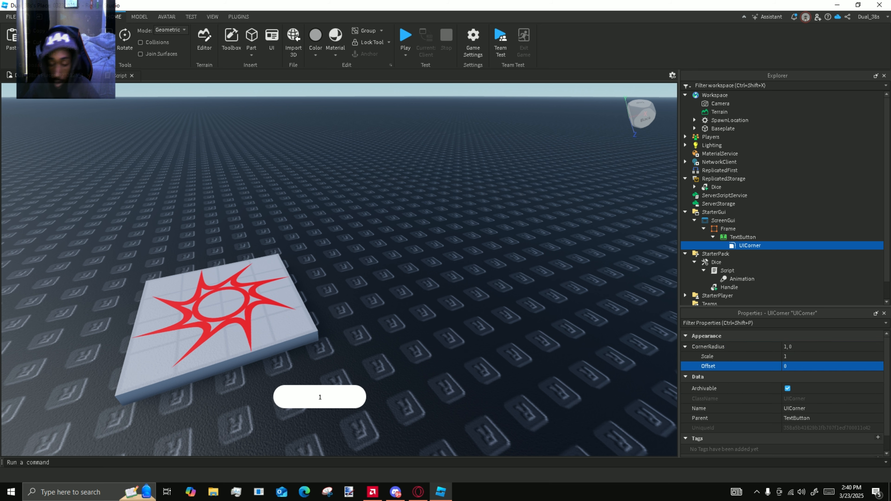
pyautogui.click(817, 356)
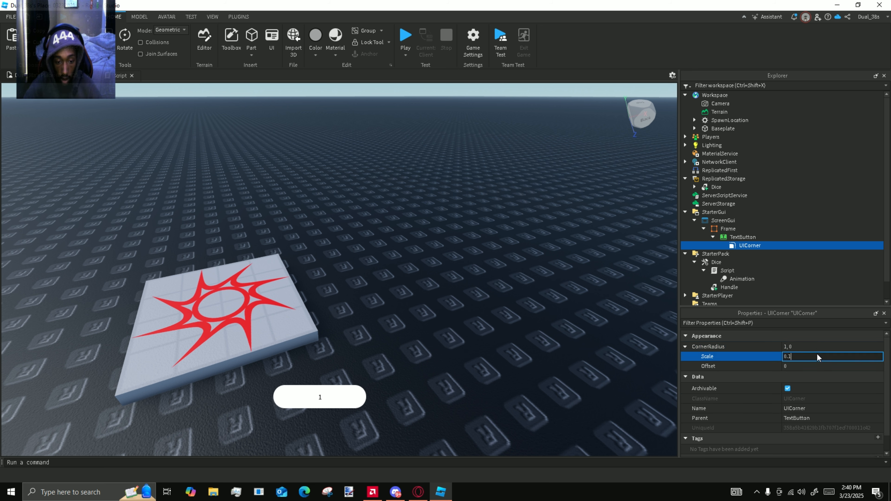
pyautogui.write('0.1')
pyautogui.press('Return')
# - Narrow the TextButton to about 56 x 50 px and move it slightly lower in the Frame
pyautogui.click(340, 395)
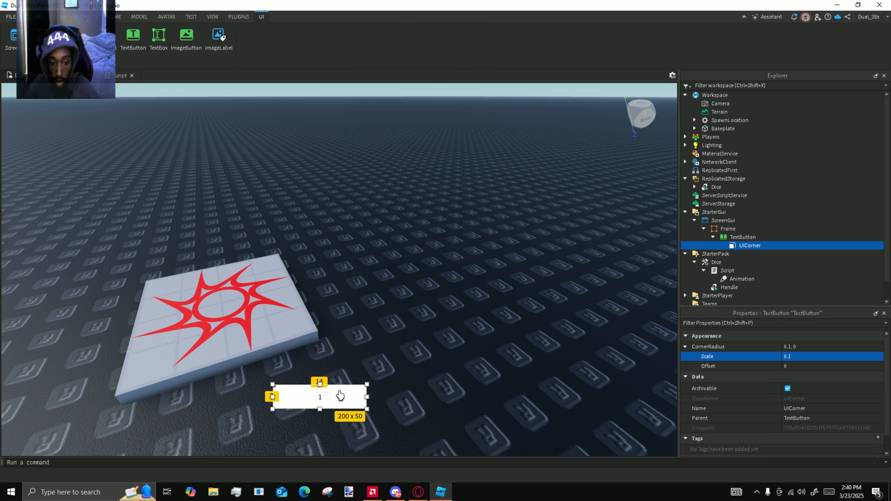
pyautogui.moveTo(366, 397); pyautogui.dragTo(289, 409)
# - Make the TextButton's text bold italic and enable TextScaled
pyautogui.click(741, 245)
pyautogui.click(741, 239)
pyautogui.scroll(-12, 817, 427)
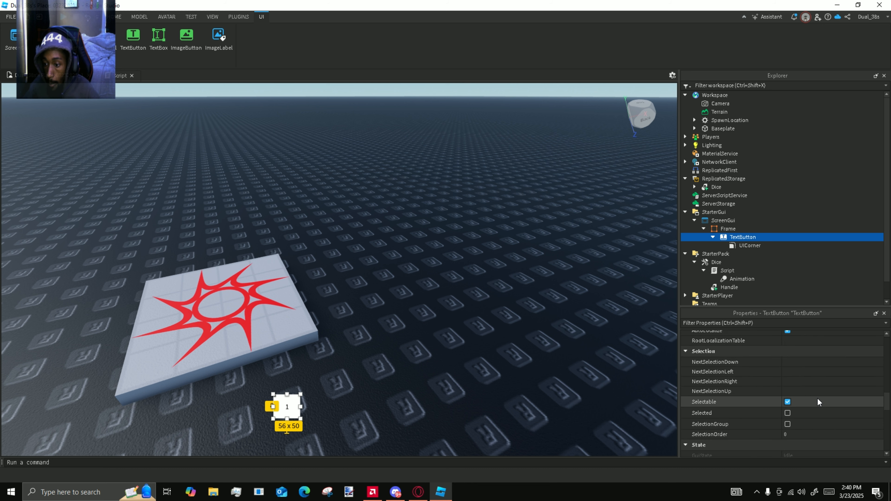
pyautogui.scroll(-8, 817, 397)
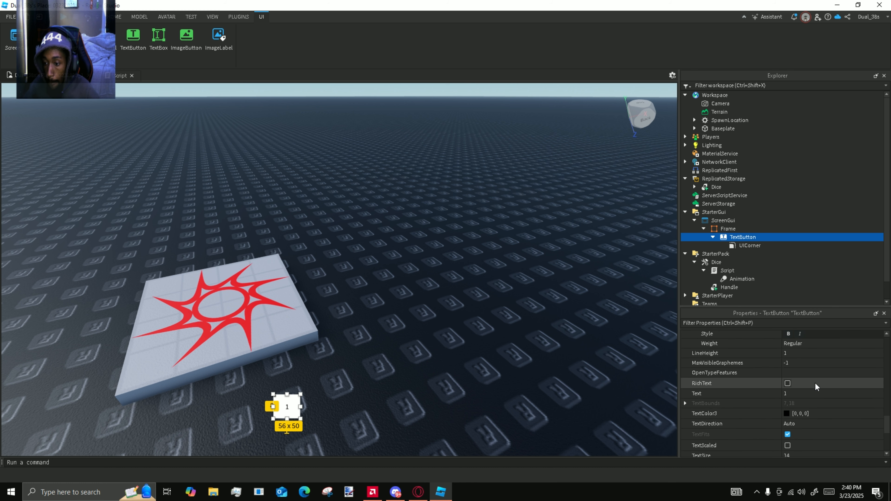
pyautogui.scroll(3, 817, 378)
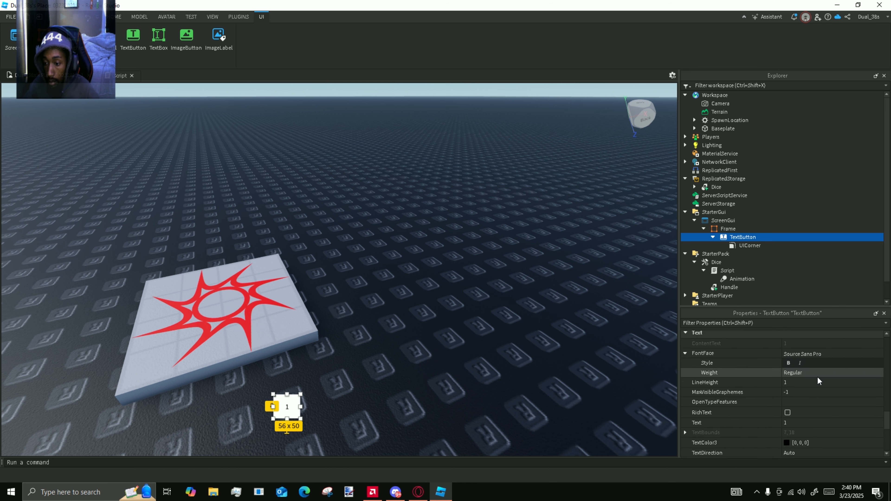
pyautogui.click(798, 362)
pyautogui.scroll(-5, 817, 403)
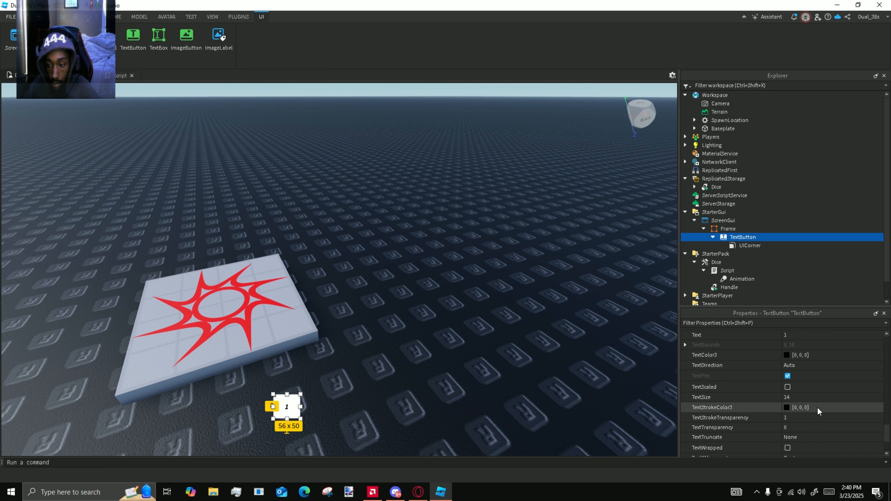
pyautogui.scroll(5, 822, 395)
pyautogui.click(788, 387)
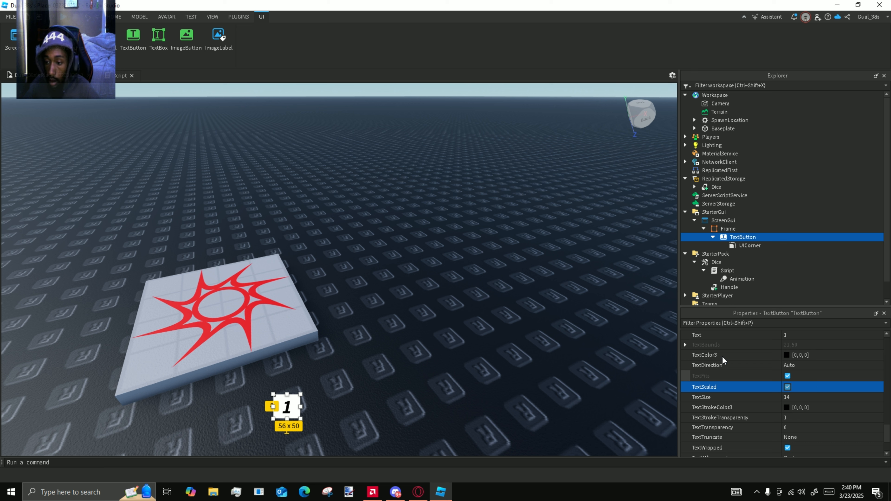
# - Move the TextButton down to the Frame's lower edge and duplicate it twice, arranging the three buttons in an evenly spaced row
pyautogui.moveTo(291, 411); pyautogui.dragTo(291, 422)
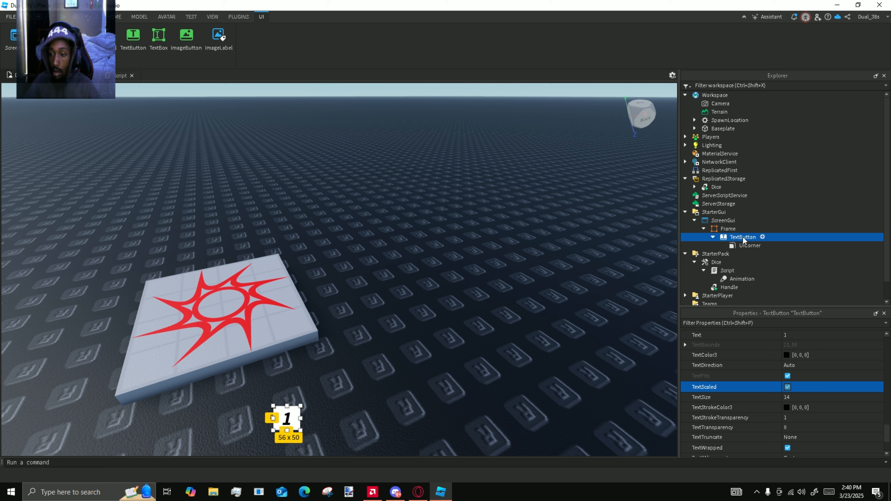
pyautogui.click(733, 229)
pyautogui.click(736, 239)
pyautogui.hotkey('ctrl', 'd')
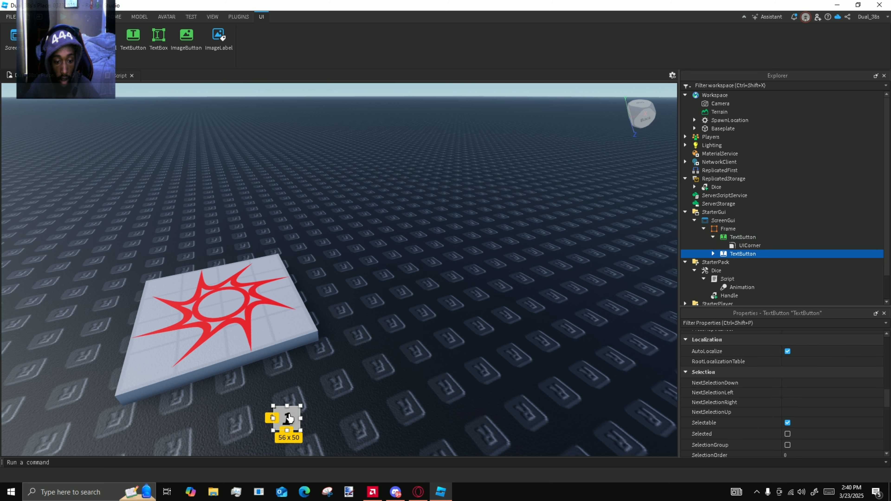
pyautogui.moveTo(287, 419); pyautogui.dragTo(360, 420)
pyautogui.hotkey('ctrl', 'd')
# - Change the middle button's label text to 2 and the last button's to 3
pyautogui.doubleClick(324, 421)
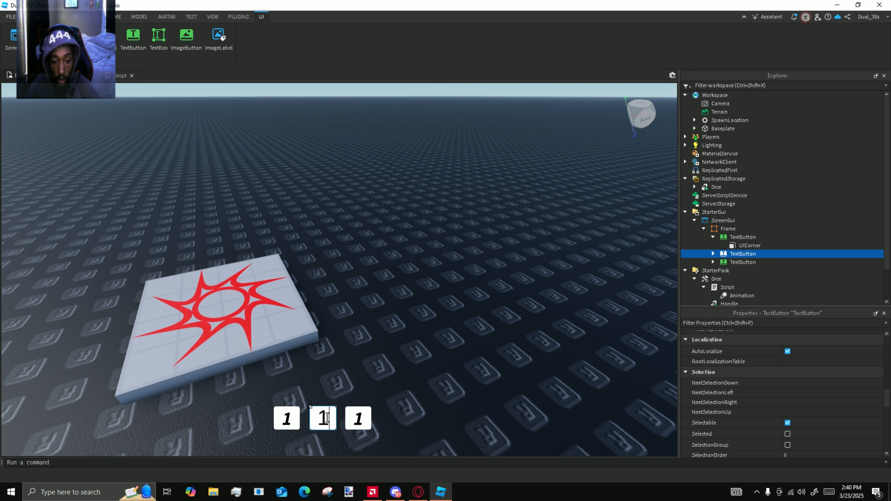
pyautogui.press('Return')
pyautogui.click(367, 418)
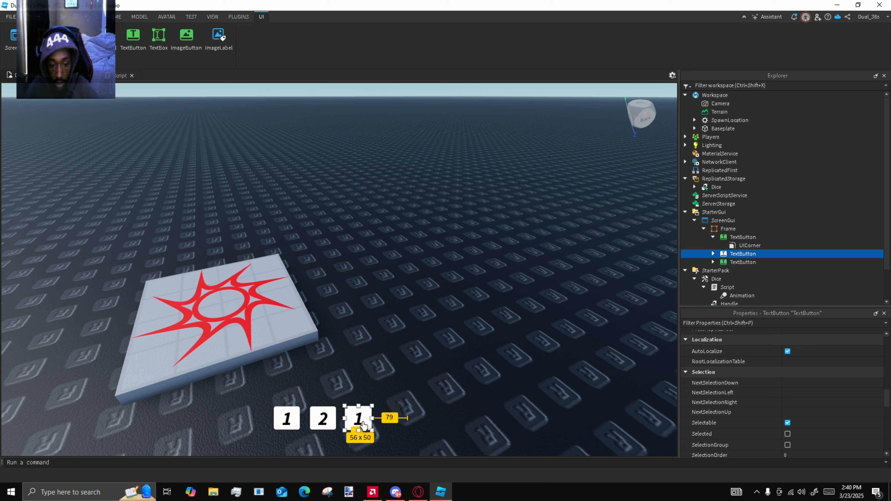
pyautogui.press('Delete')
pyautogui.hotkey('ctrl', 'z')
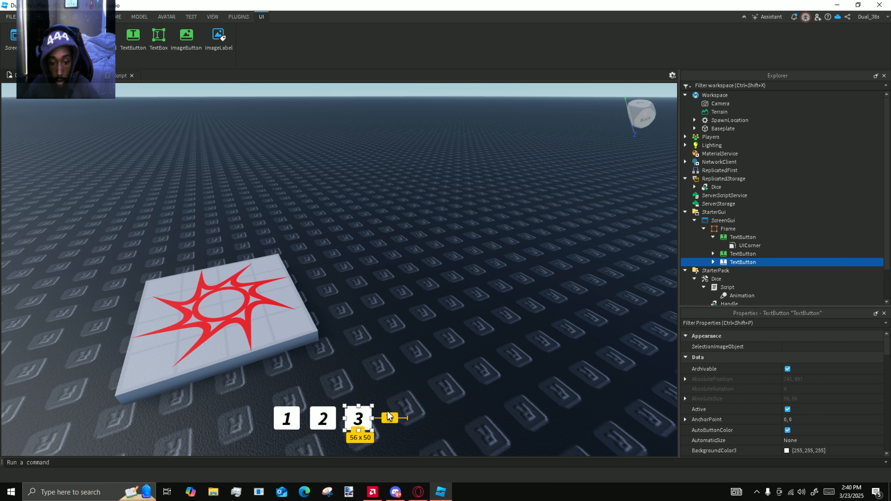
# - Rename the TextButton labelled 1 to 1 in the object hierarchy
pyautogui.click(737, 256)
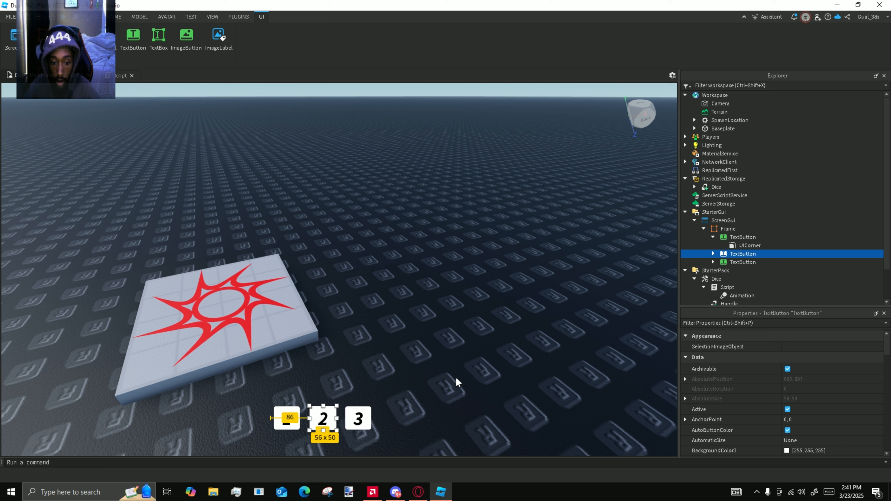
pyautogui.click(370, 414)
pyautogui.click(736, 237)
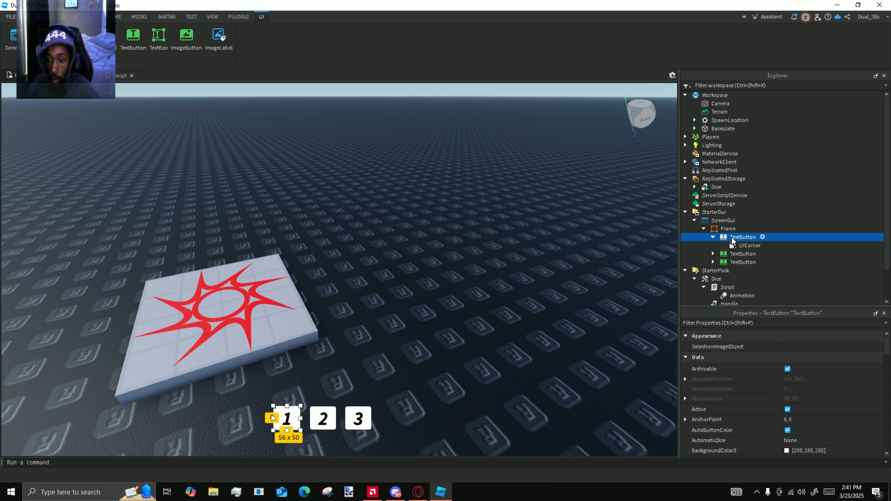
pyautogui.rightClick(734, 237)
pyautogui.click(769, 66)
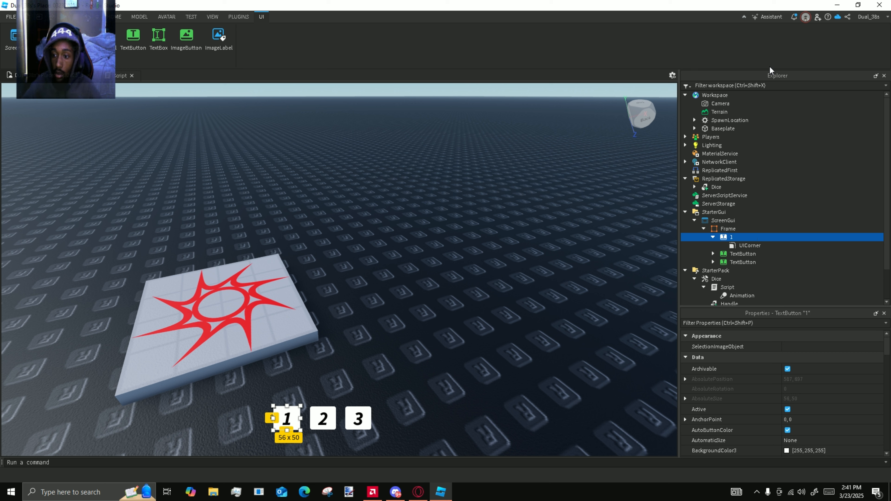
# - Rename the TextButton labelled 2 to 2 in the object hierarchy
pyautogui.click(740, 254)
pyautogui.rightClick(738, 253)
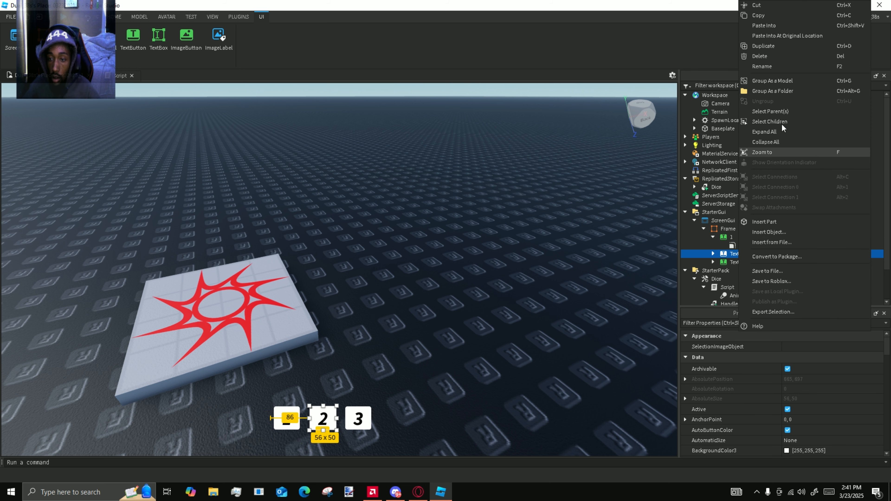
pyautogui.click(773, 66)
pyautogui.write('2')
pyautogui.press('Return')
# - Rename the TextButton labelled 3 to 3 and select the Frame
pyautogui.click(750, 262)
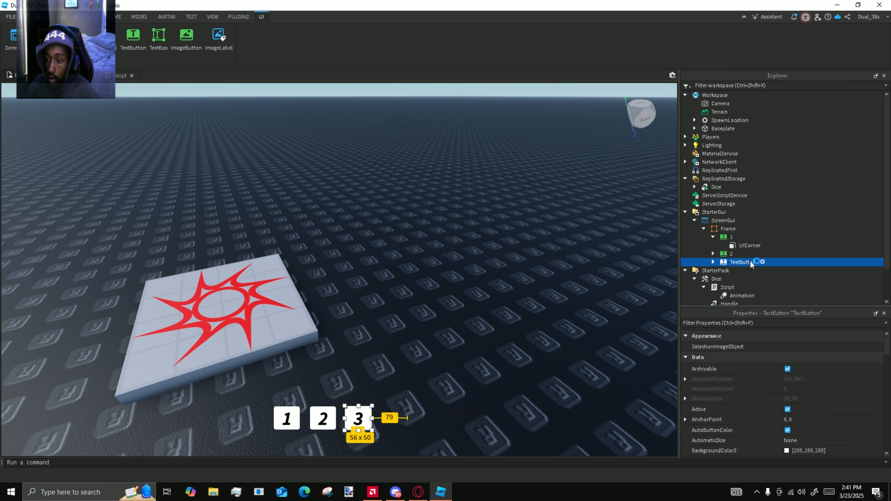
pyautogui.rightClick(750, 263)
pyautogui.click(780, 232)
pyautogui.write('3')
pyautogui.press('Return')
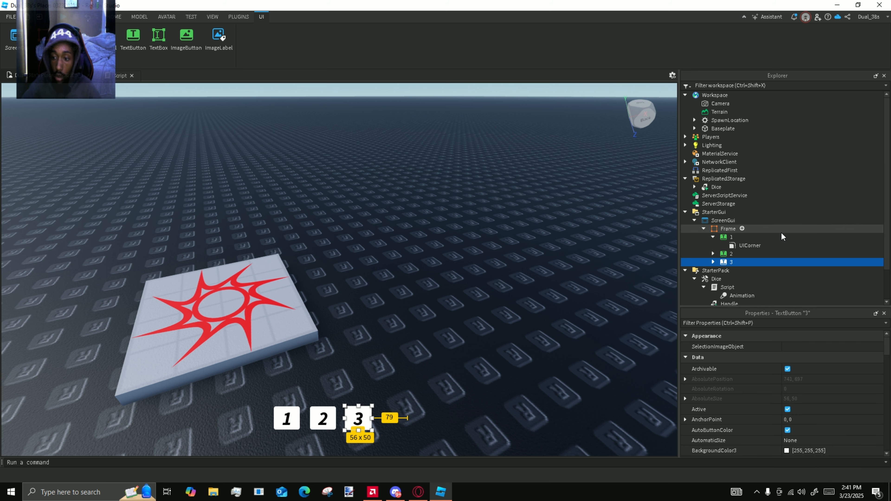
pyautogui.click(781, 231)
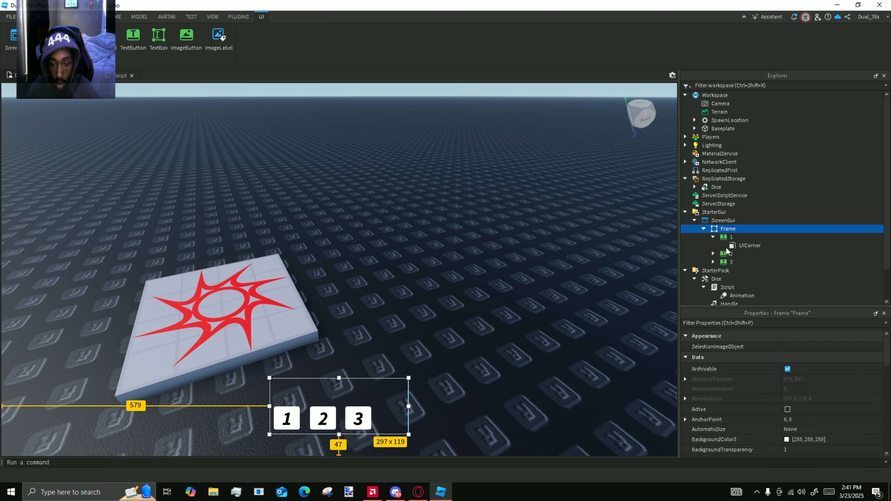
# - Move TextButtons 1, 2 and 3 together so the row sits centred within the Frame
pyautogui.click(713, 237)
pyautogui.click(731, 237)
pyautogui.keyDown('shift'); pyautogui.click(731, 253); pyautogui.keyUp('shift')
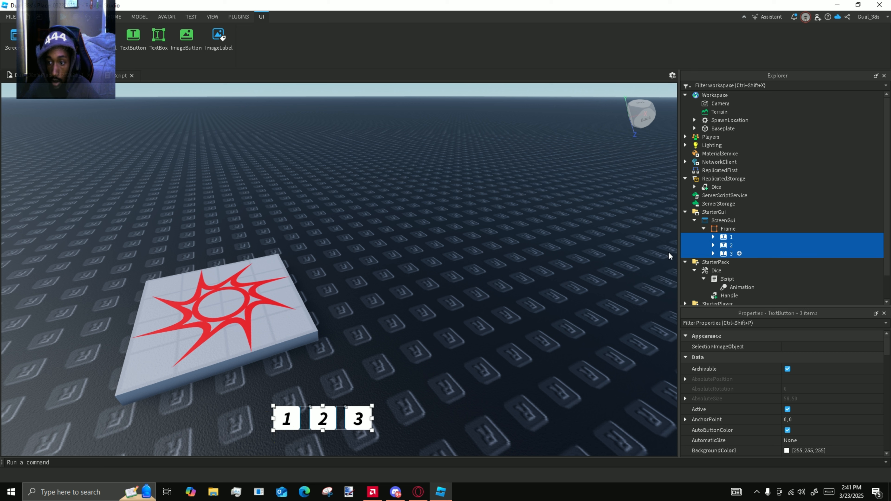
pyautogui.moveTo(342, 418); pyautogui.dragTo(359, 404)
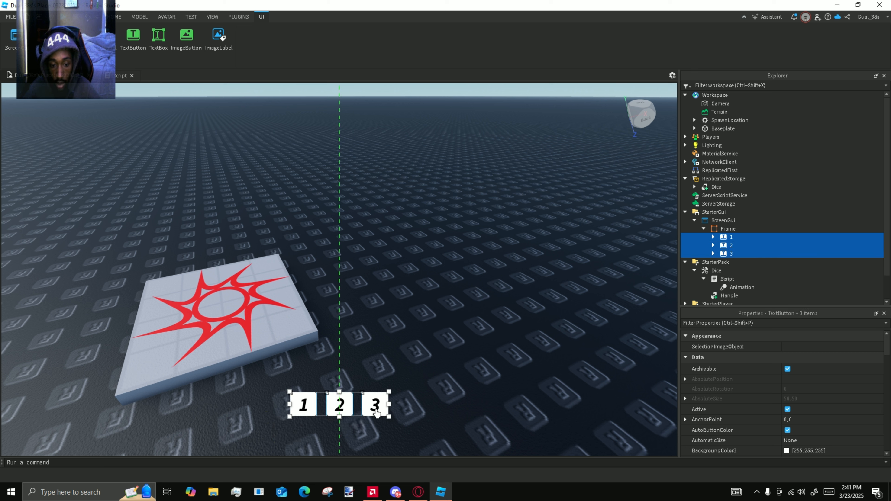
pyautogui.click(726, 229)
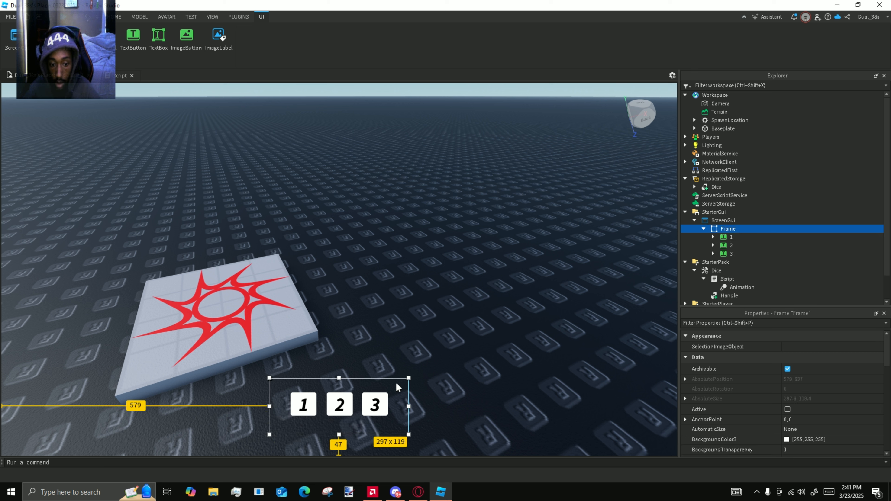
# - Raise the BackgroundTransparency of TextButtons 1, 2 and 3 together to make their backgrounds semi-transparent
pyautogui.click(726, 237)
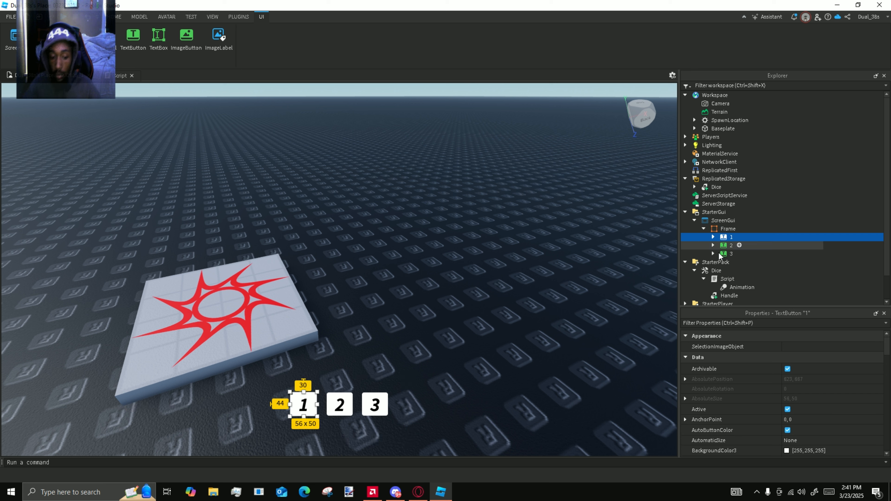
pyautogui.keyDown('shift'); pyautogui.click(731, 253); pyautogui.keyUp('shift')
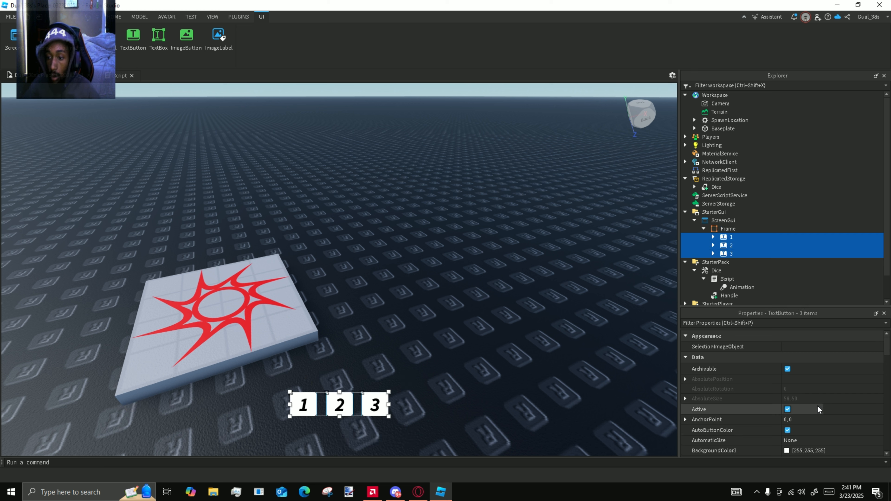
pyautogui.scroll(-3, 813, 410)
pyautogui.click(797, 372)
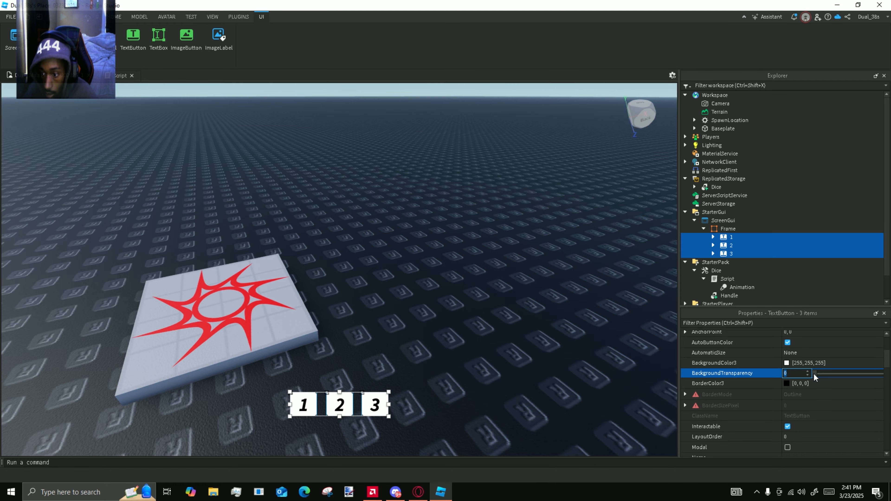
pyautogui.moveTo(813, 377); pyautogui.dragTo(845, 378)
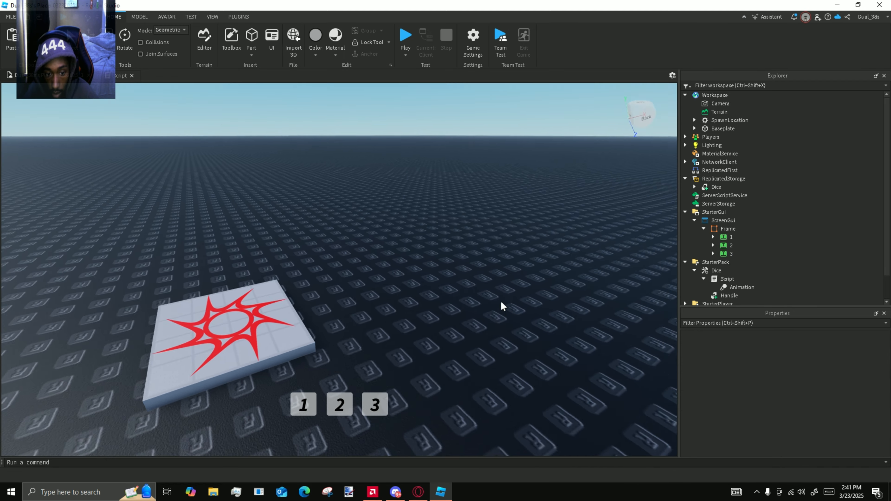
pyautogui.moveTo(501, 302); pyautogui.dragTo(501, 302, button='right')
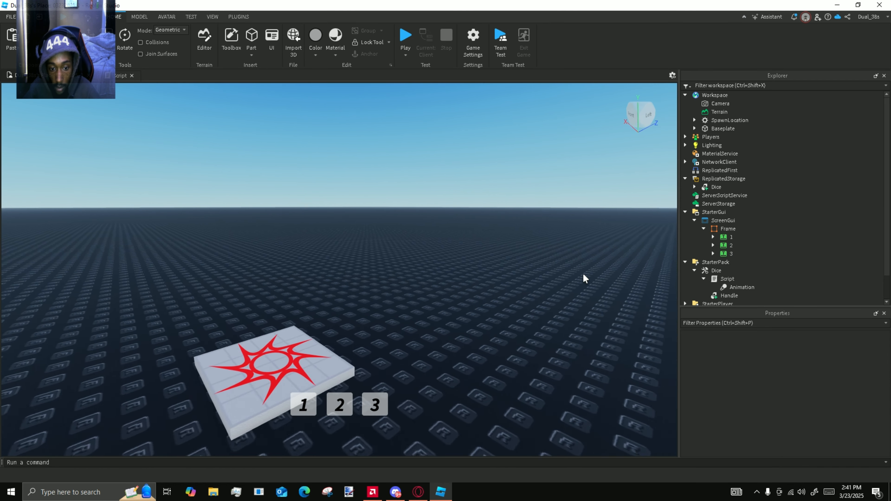
pyautogui.press('w')
pyautogui.press('d')
pyautogui.press('a')
pyautogui.click(737, 237)
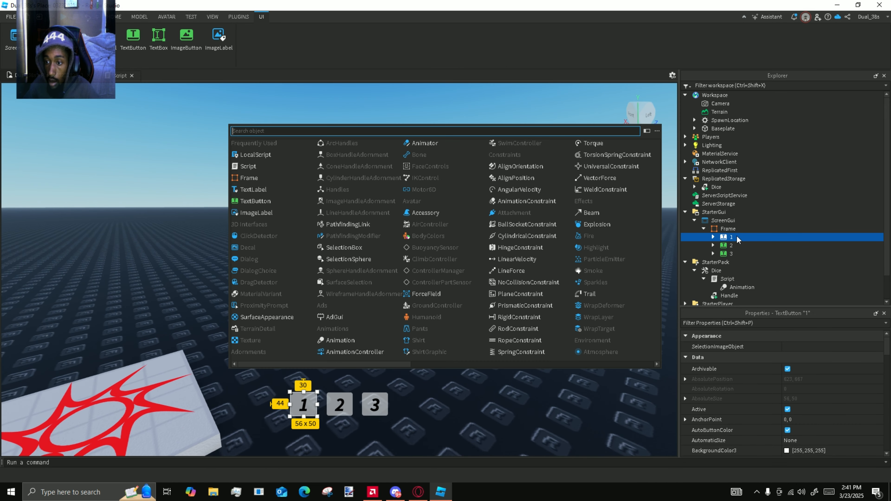
pyautogui.write('tr')
pyautogui.press('BackSpace')
pyautogui.press('BackSpace')
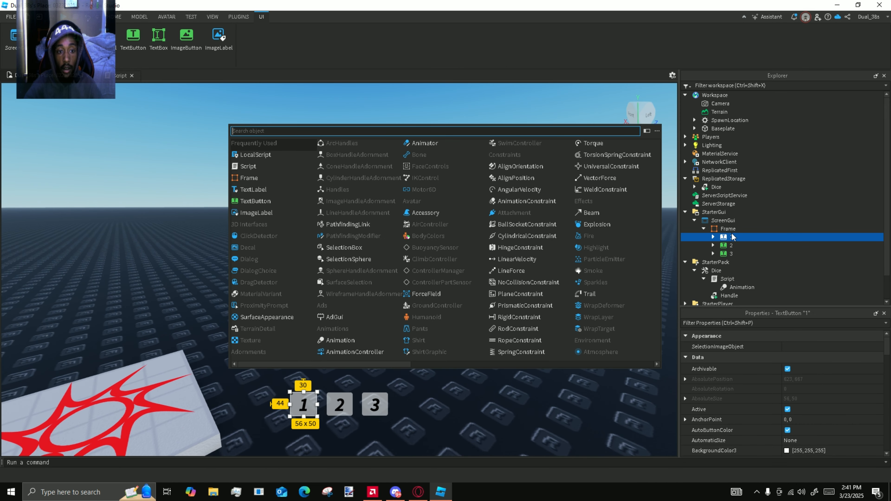
pyautogui.write('f')
pyautogui.press('BackSpace')
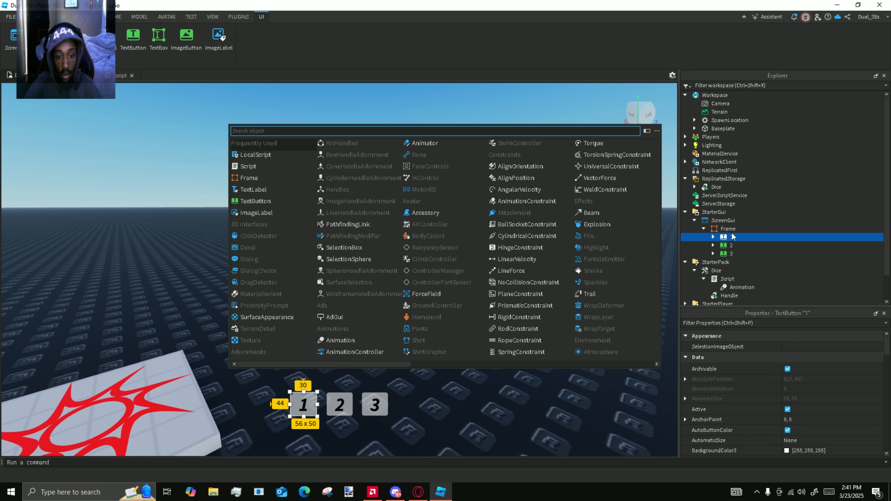
pyautogui.write('gr')
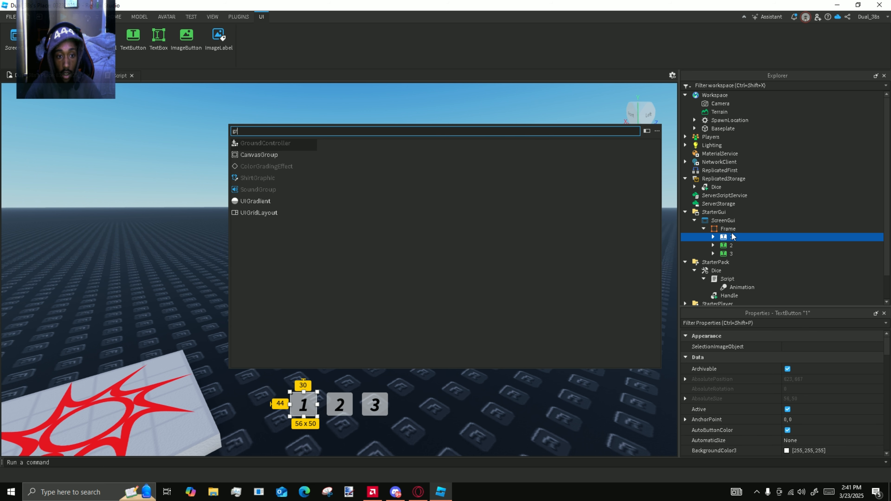
pyautogui.click(268, 200)
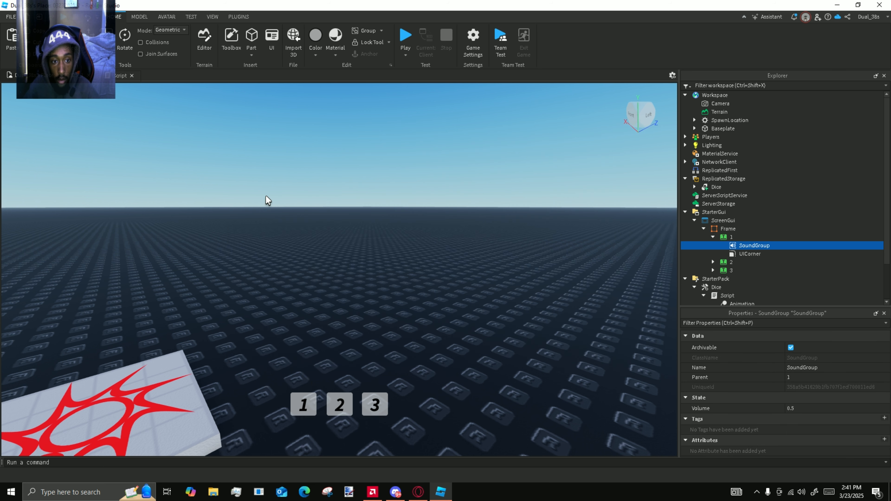
# - Insert a UIGradient object into TextButton 1
pyautogui.click(728, 237)
pyautogui.click(739, 237)
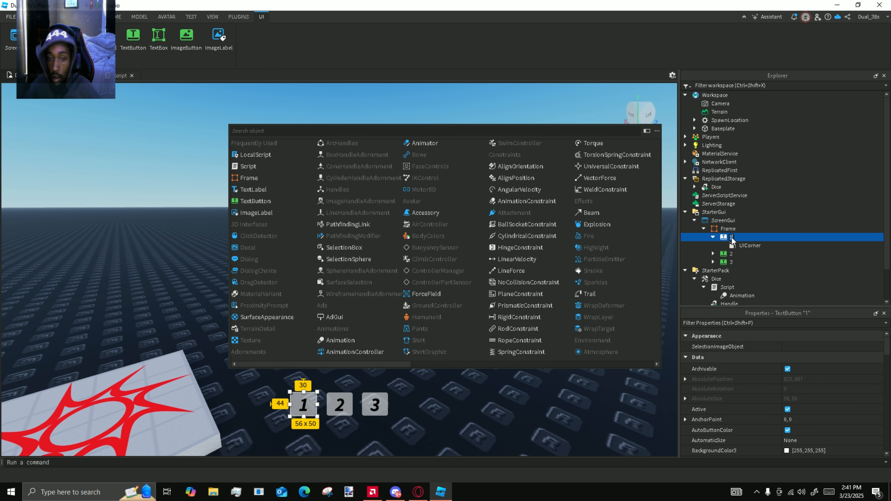
pyautogui.write('gra')
pyautogui.click(283, 170)
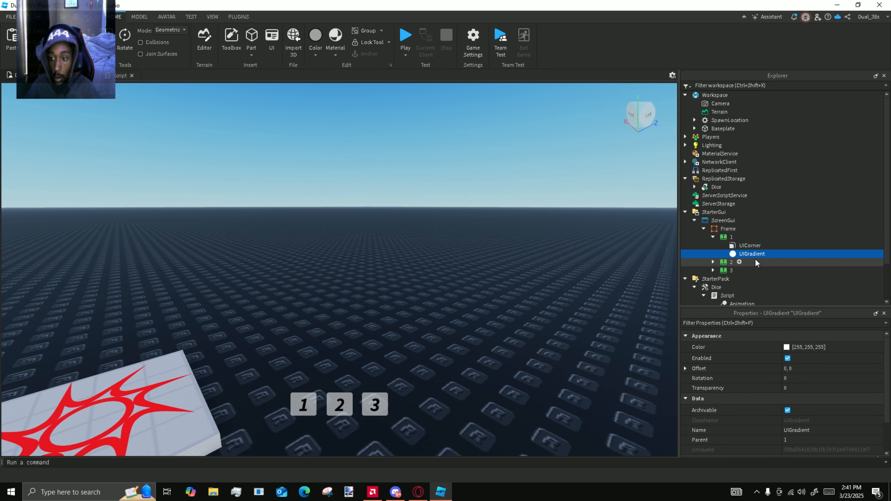
# - Raise the end point of the UIGradient's transparency curve on button 1 and set its Rotation to 90
pyautogui.click(810, 387)
pyautogui.click(878, 388)
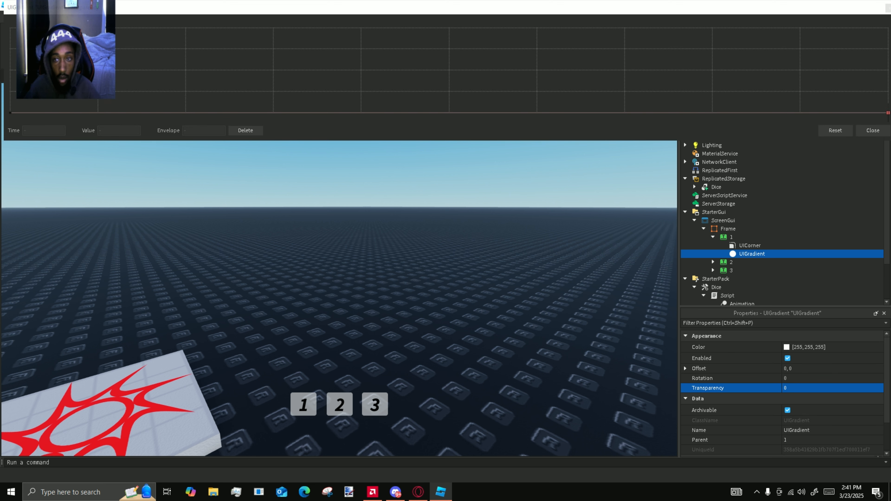
pyautogui.moveTo(888, 113); pyautogui.dragTo(888, 71)
pyautogui.click(864, 130)
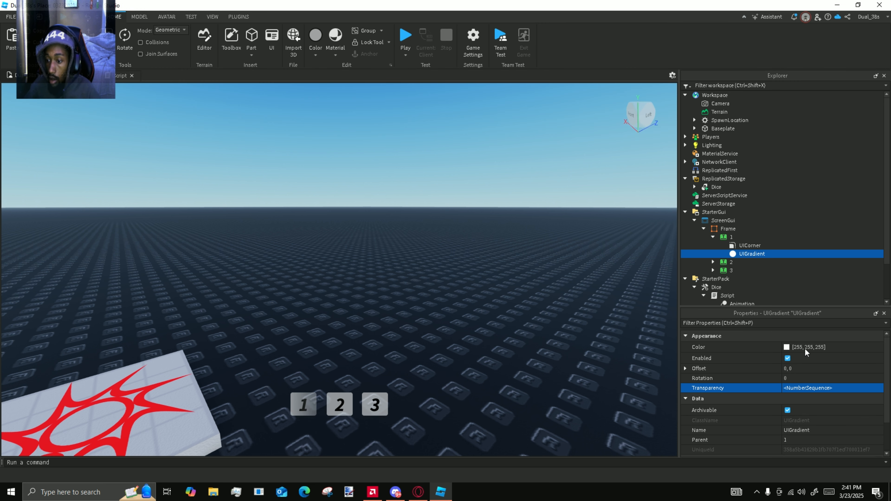
pyautogui.click(803, 378)
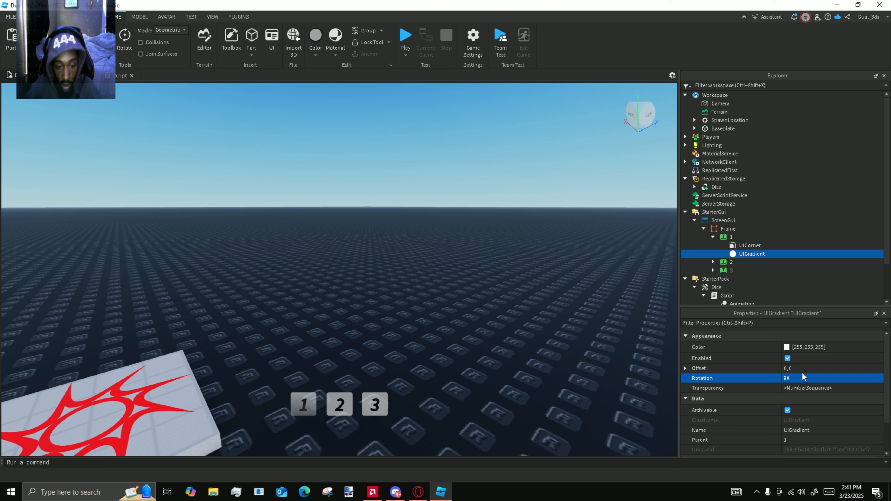
# - Copy the UIGradient from button 1 into buttons 2 and 3
pyautogui.click(741, 245)
pyautogui.rightClick(745, 252)
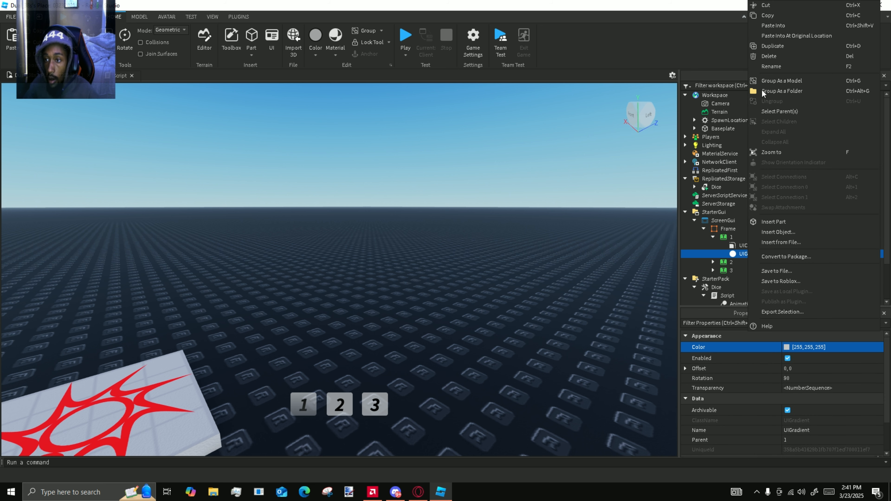
pyautogui.click(777, 15)
pyautogui.click(730, 262)
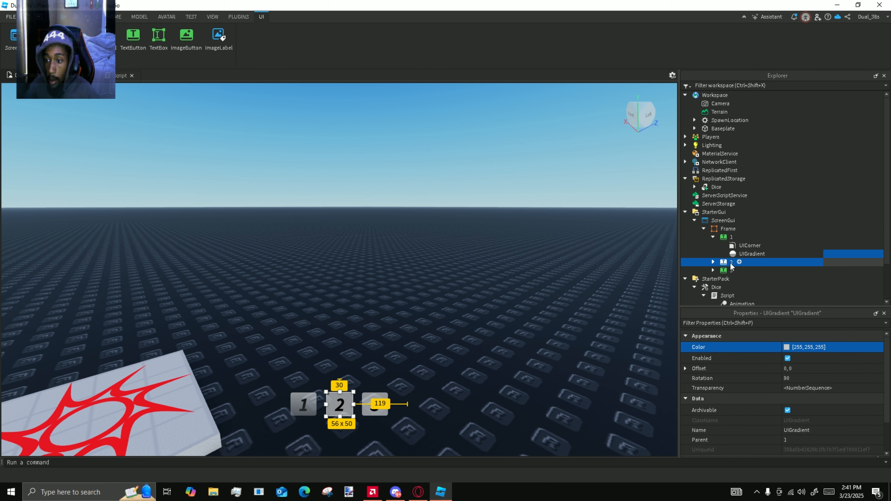
pyautogui.keyDown('shift'); pyautogui.click(729, 270); pyautogui.keyUp('shift')
pyautogui.rightClick(730, 267)
pyautogui.click(765, 27)
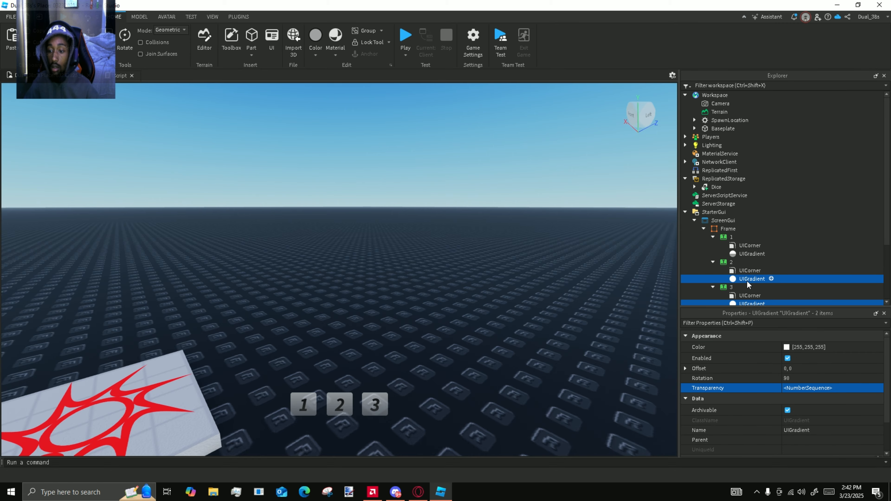
pyautogui.moveTo(482, 314); pyautogui.dragTo(438, 305, button='right')
pyautogui.click(509, 303)
# - Collapse the three buttons in the object hierarchy and rename the ScreenGui to DiceGui
pyautogui.click(712, 237)
pyautogui.click(713, 245)
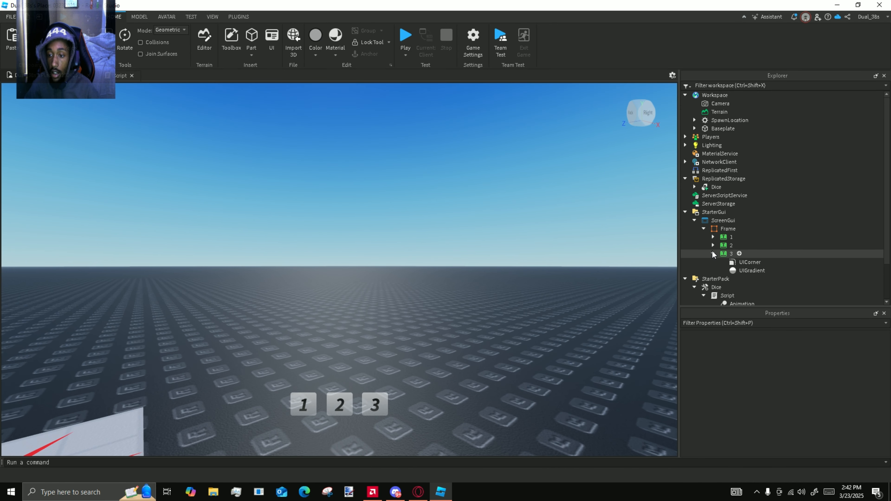
pyautogui.click(712, 253)
pyautogui.click(714, 220)
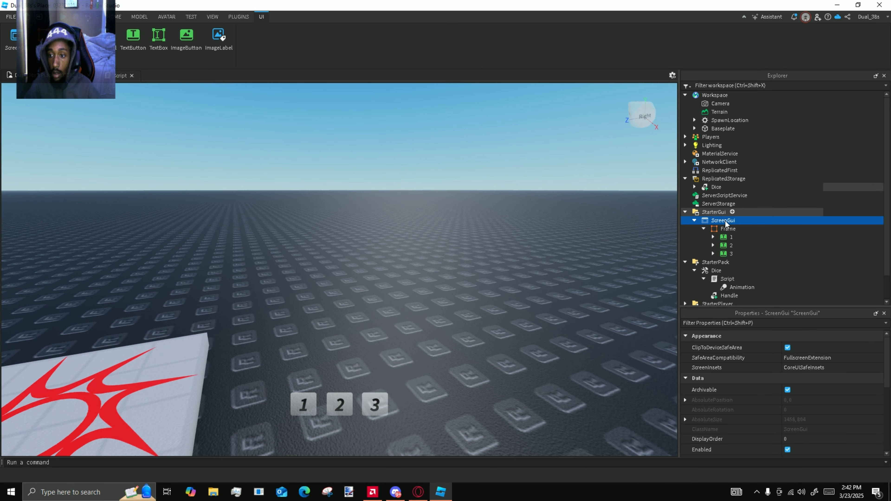
pyautogui.rightClick(722, 220)
pyautogui.click(765, 66)
pyautogui.write('Di')
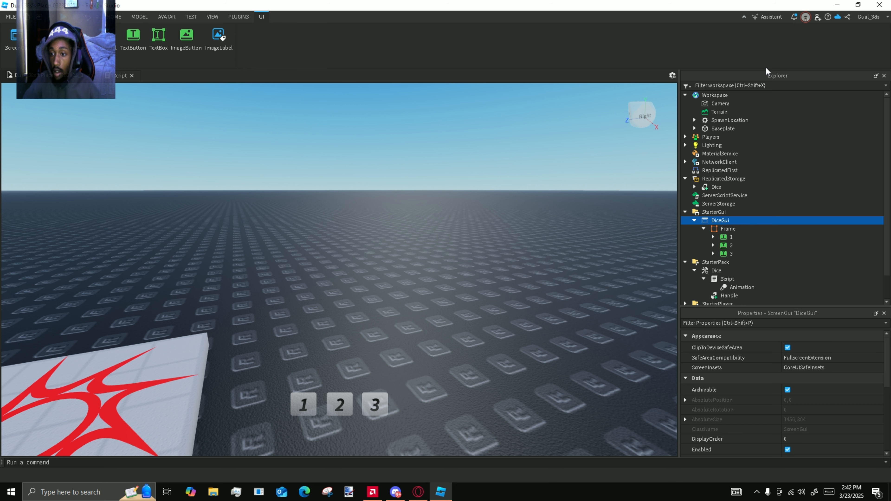
# - Move DiceGui into the Dice tool's Script and open that script for editing
pyautogui.moveTo(717, 220); pyautogui.dragTo(727, 251)
pyautogui.doubleClick(727, 237)
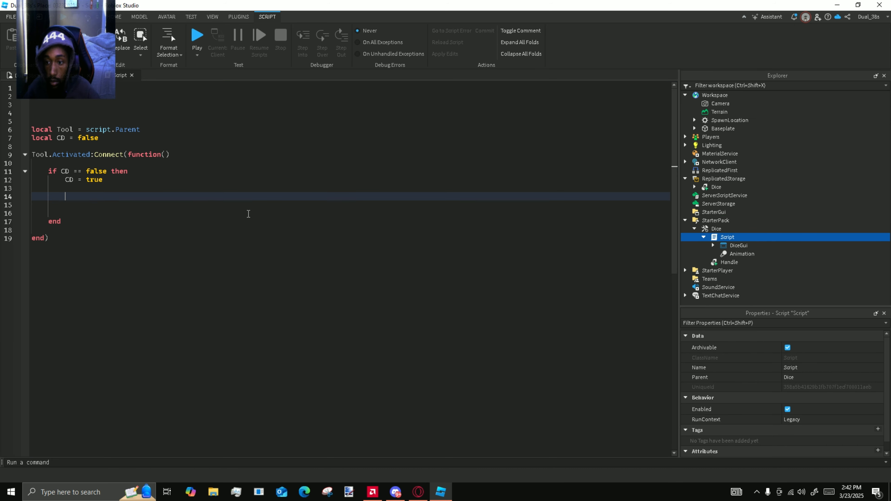
# - Add an empty Tool.Equipped:Connect(function() handler above the Tool.Activated handler
pyautogui.click(225, 281)
pyautogui.click(86, 146)
pyautogui.press('Return')
pyautogui.press('Return')
pyautogui.write('Tool.Equipped:Connect(function()')
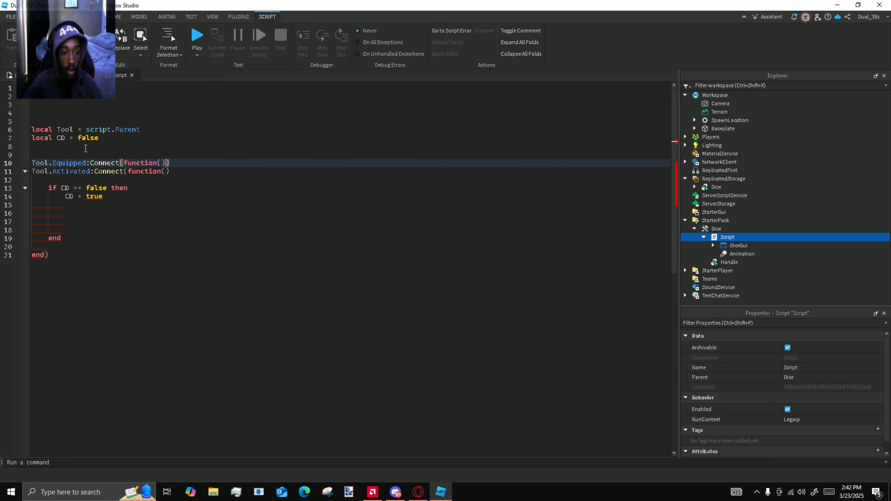
pyautogui.press('Return')
pyautogui.press('Return')
# - Add an empty Tool.Unequipped:Connect(function() handler between the Equipped and Activated handlers
pyautogui.click(62, 189)
pyautogui.press('Return')
pyautogui.press('Return')
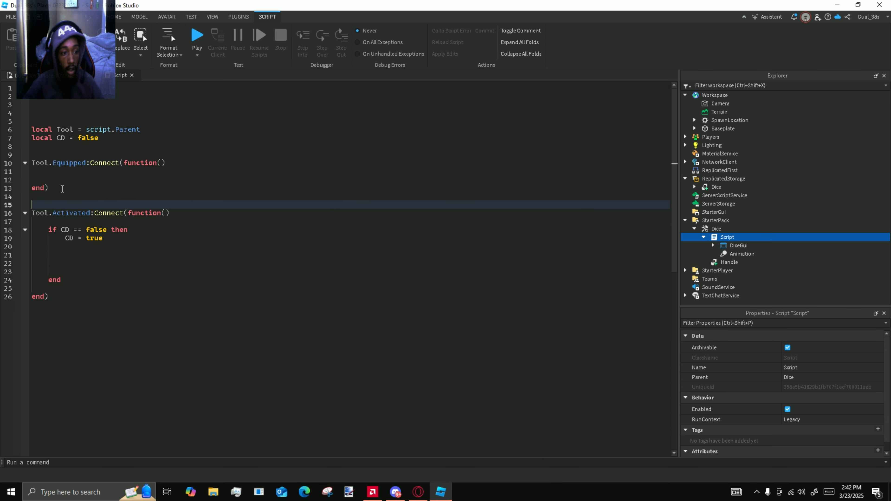
pyautogui.write('Tool.Unequipped:Connect(f')
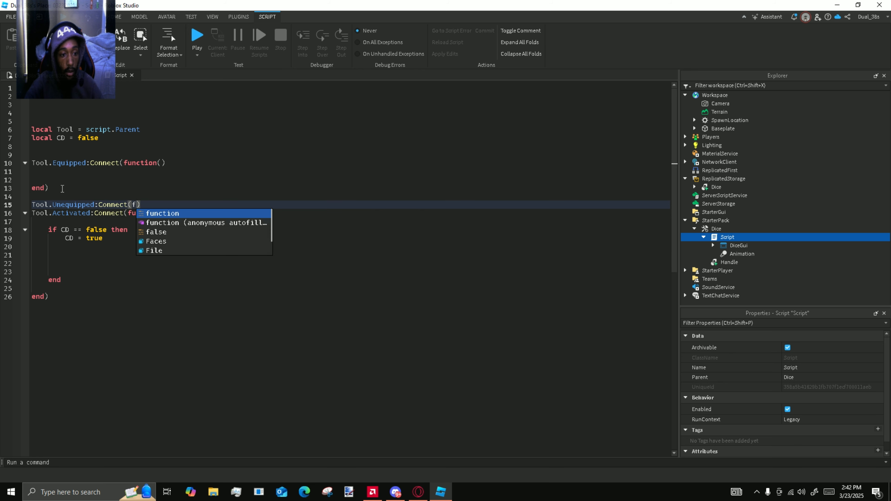
pyautogui.press('Tab')
pyautogui.write('()')
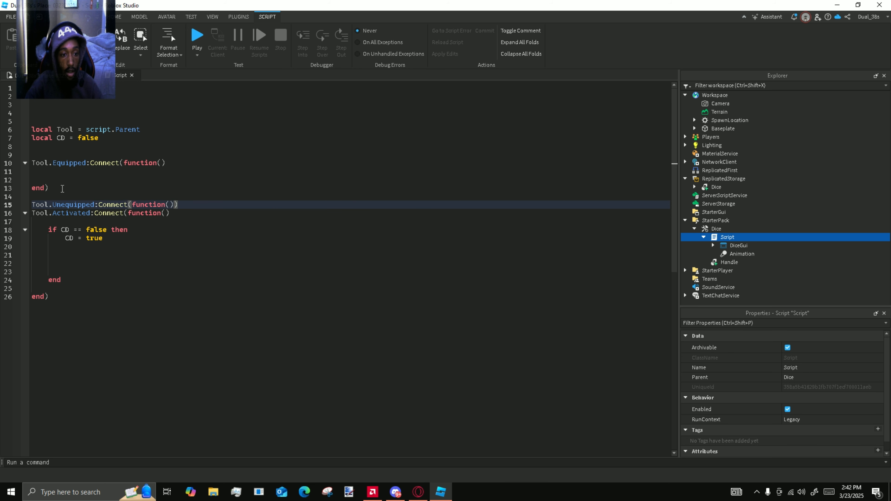
pyautogui.press('Return')
pyautogui.press('Return')
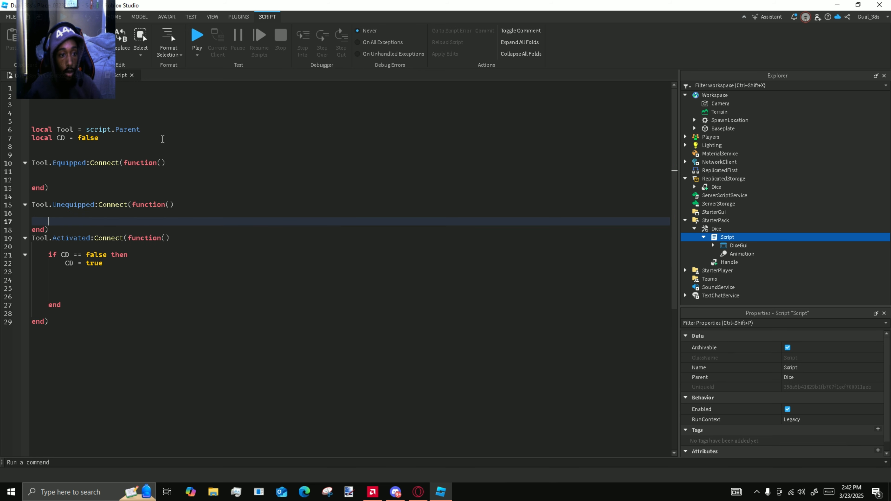
# - Declare local Equipped = false on a new line below the Tool variable
pyautogui.click(162, 138)
pyautogui.click(166, 131)
pyautogui.press('Return')
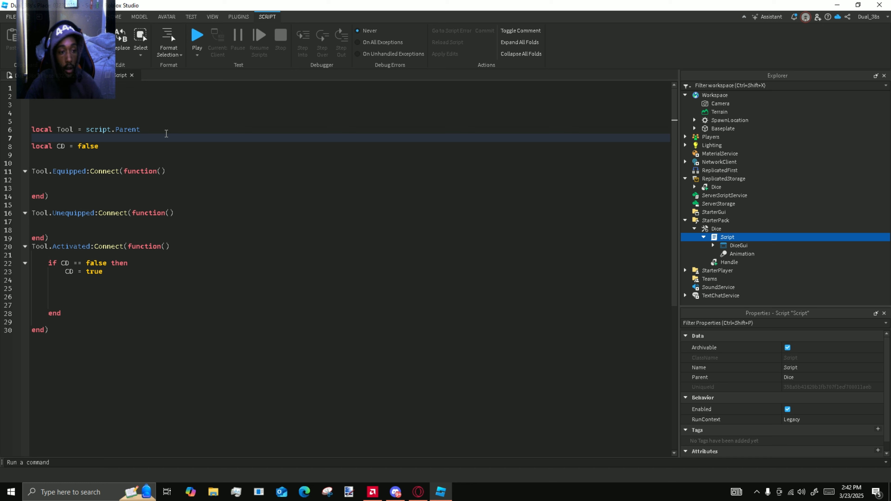
pyautogui.write('local Equipped = false')
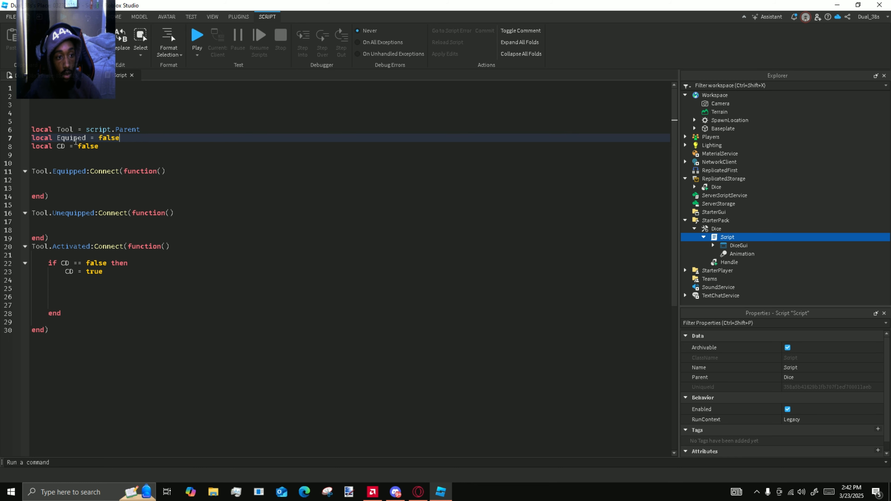
pyautogui.click(73, 137)
pyautogui.write('p')
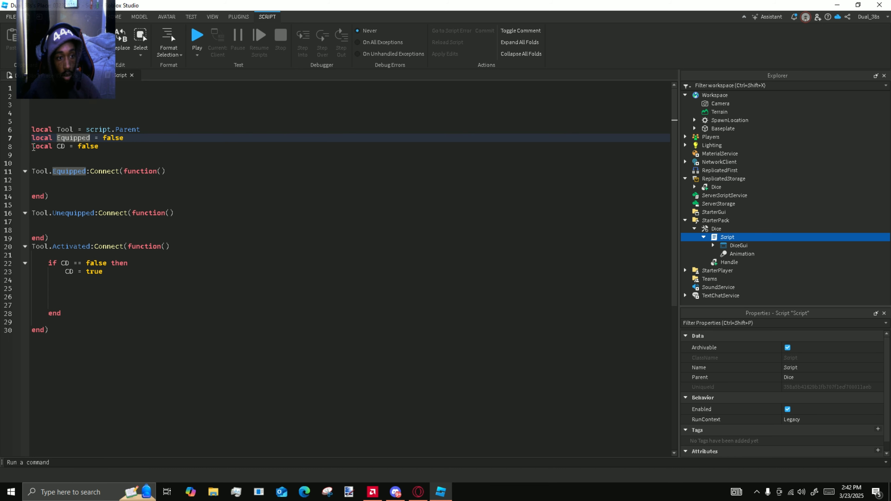